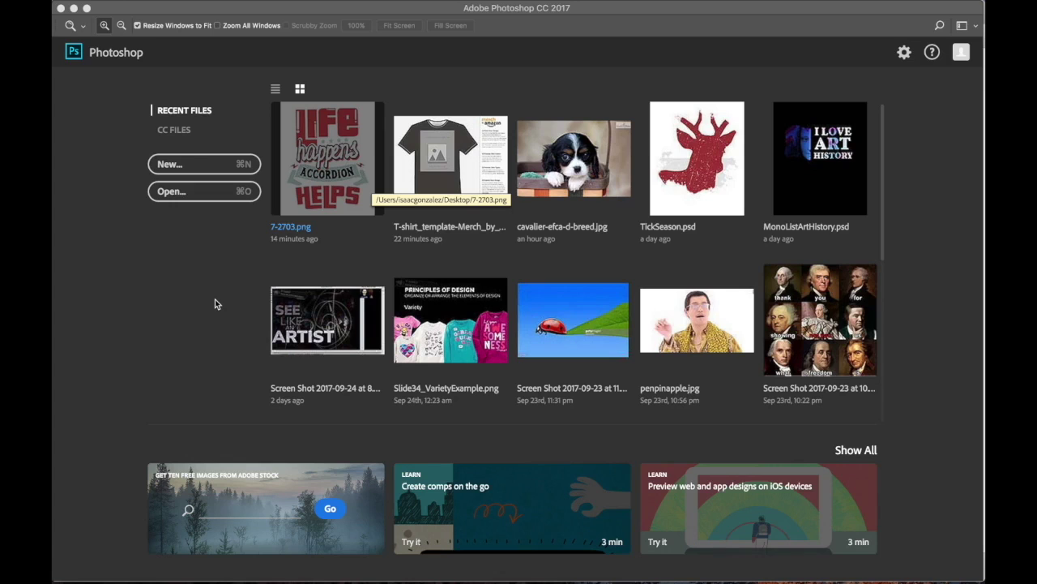
Create a 4500 x 5400 pixel document at 72 ppi and convert its Background into a regular layer
{"action": "left_click", "coordinate": [207, 163]}
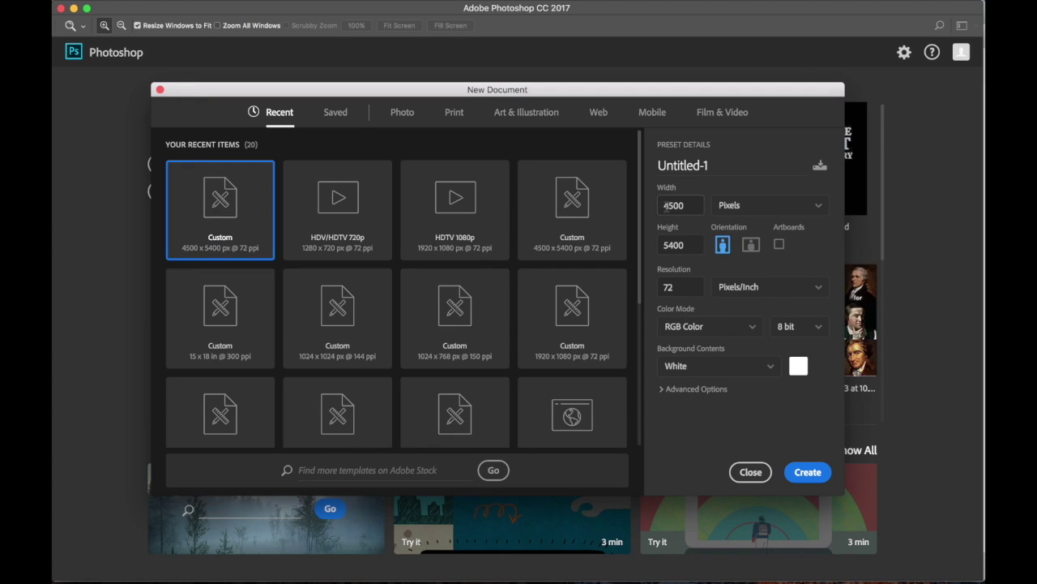
{"action": "left_click", "coordinate": [665, 245]}
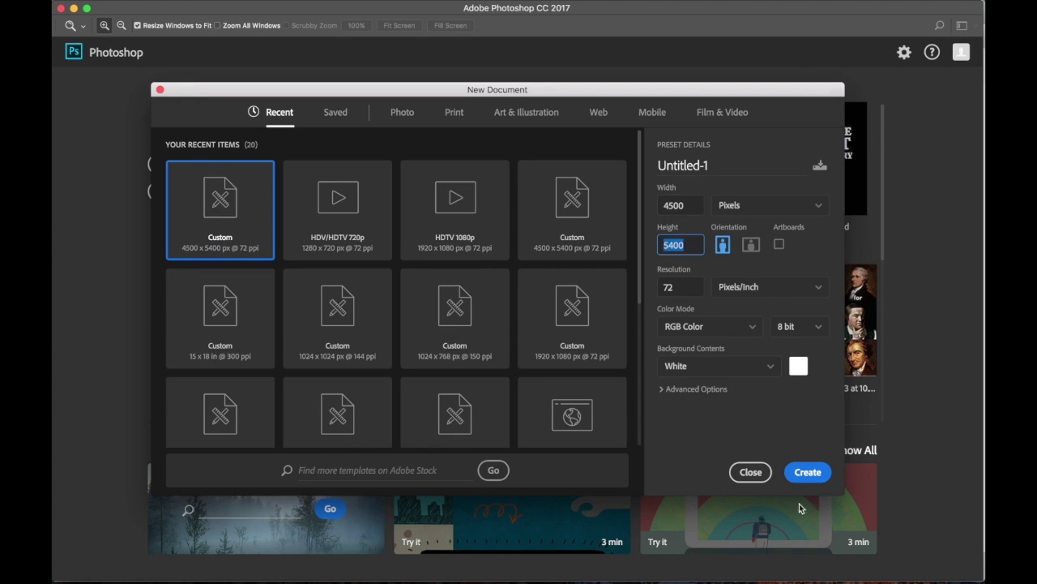
{"action": "left_click", "coordinate": [808, 472]}
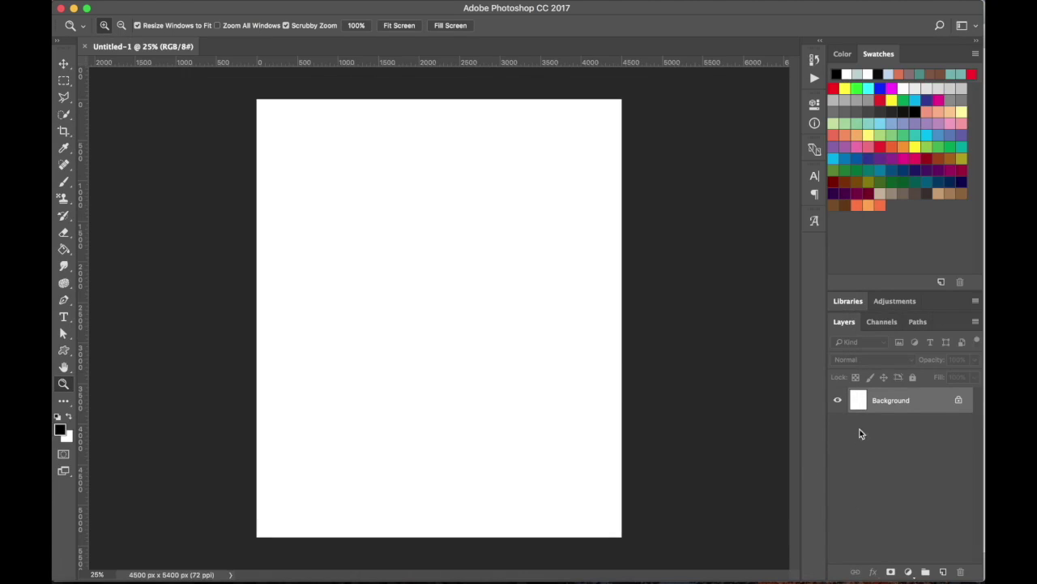
{"action": "double_click", "coordinate": [859, 400]}
{"action": "key", "text": "Return"}
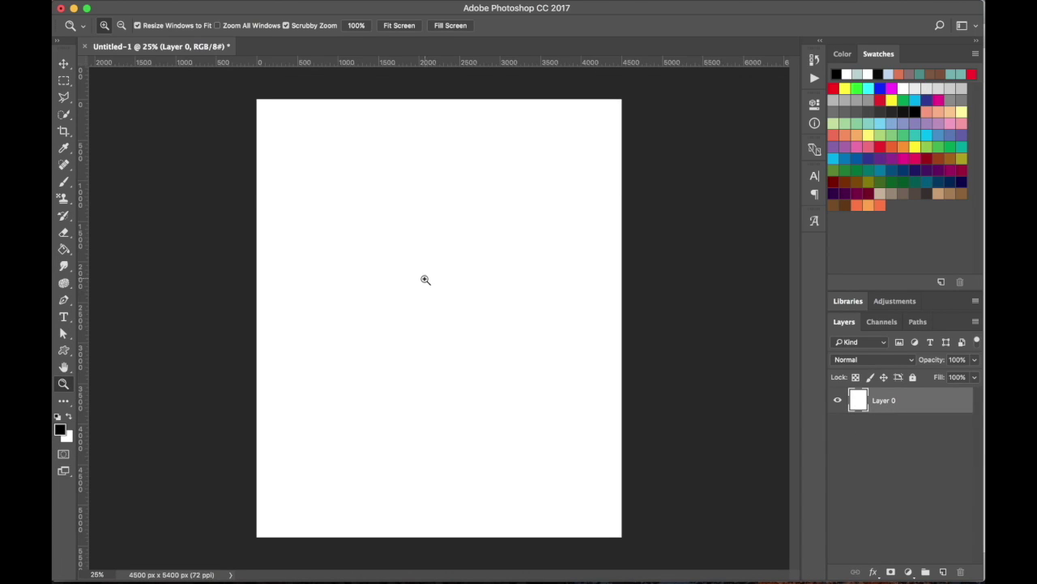
Open elephant-1421167.jpg from the Downloads folder
{"action": "key", "text": "super+o"}
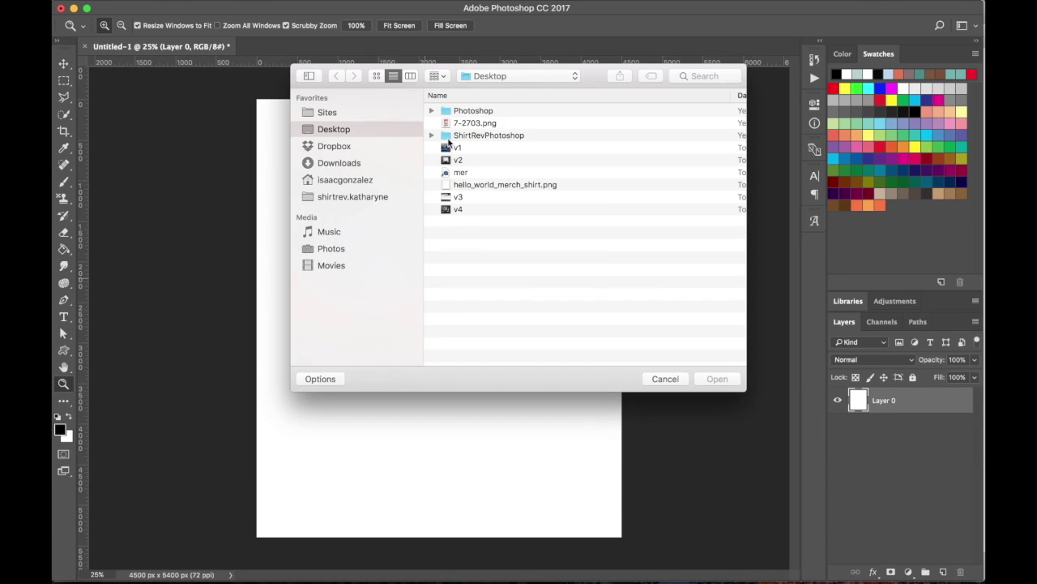
{"action": "left_click", "coordinate": [344, 165]}
{"action": "scroll", "coordinate": [468, 303], "scroll_direction": "down", "scroll_amount": 10}
{"action": "left_click", "coordinate": [478, 359]}
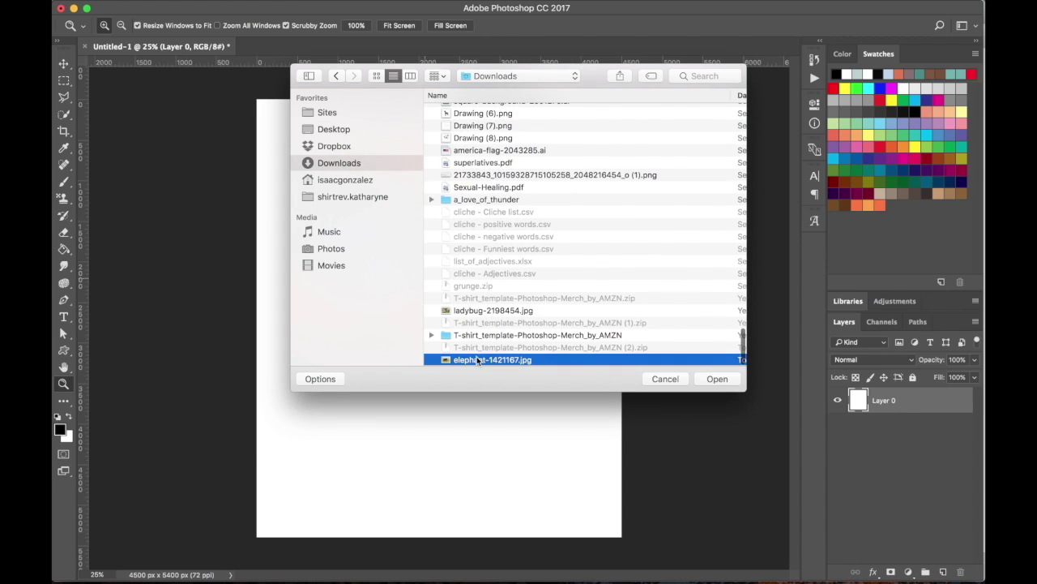
{"action": "double_click", "coordinate": [478, 359]}
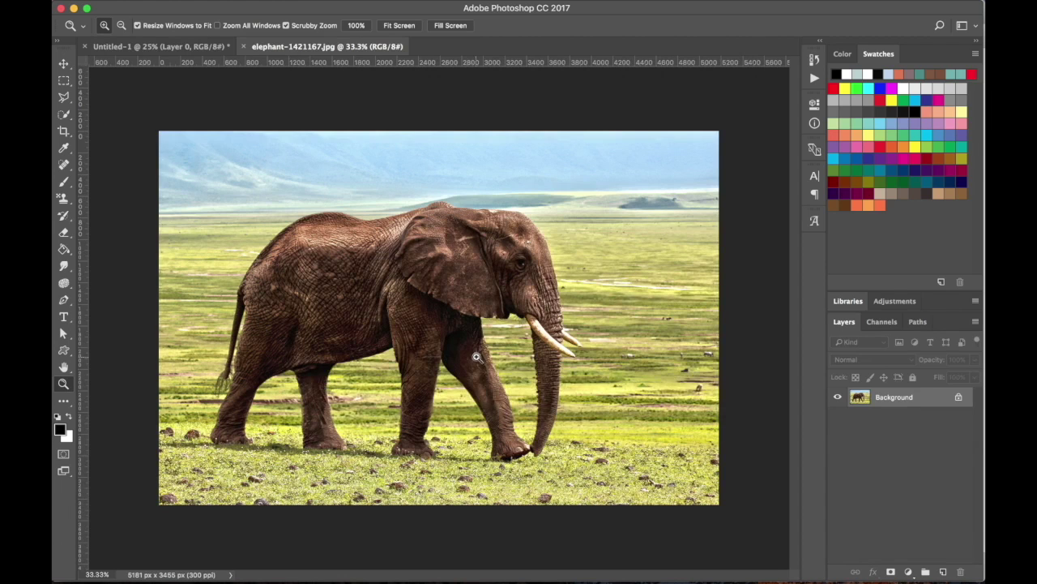
Unlock the elephant photo's background layer, copy it into Untitled-1 and position it across the canvas with the whole elephant inside
{"action": "double_click", "coordinate": [863, 398]}
{"action": "key", "text": "Return"}
{"action": "key", "text": "super+a"}
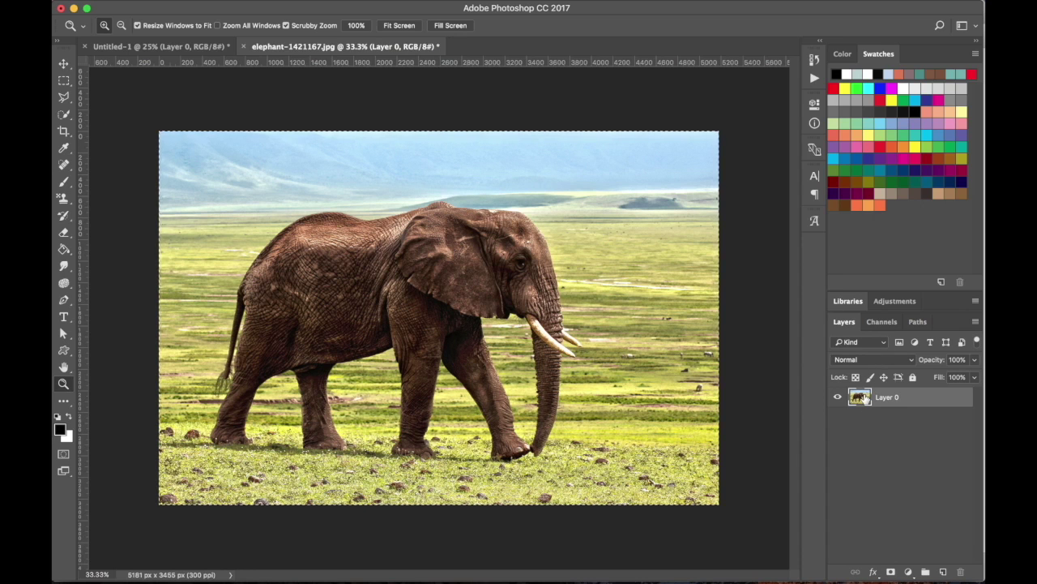
{"action": "left_click_drag", "start_coordinate": [863, 398], "coordinate": [376, 229]}
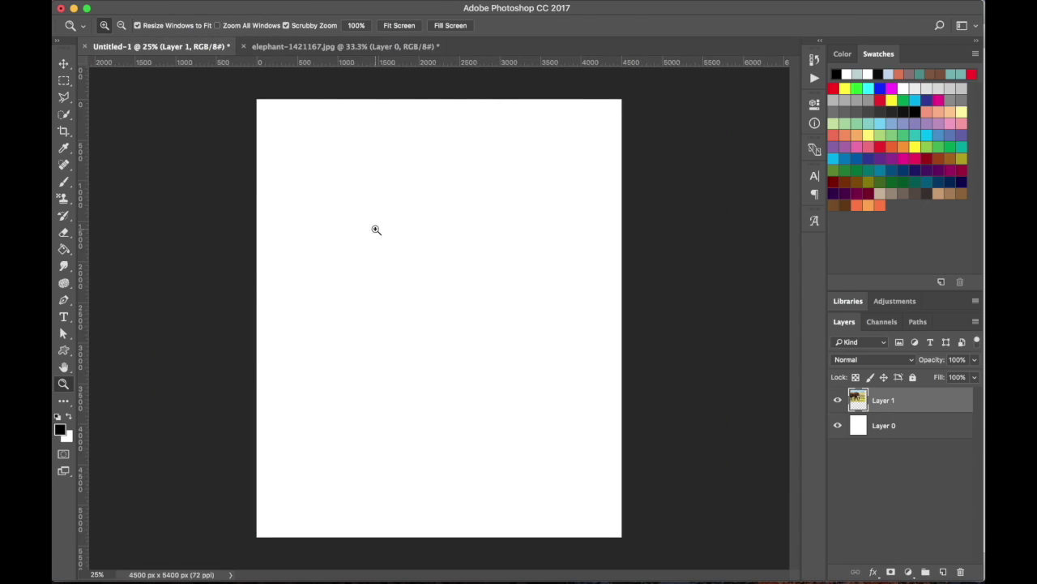
{"action": "key", "text": "v"}
{"action": "left_click_drag", "start_coordinate": [449, 222], "coordinate": [525, 278]}
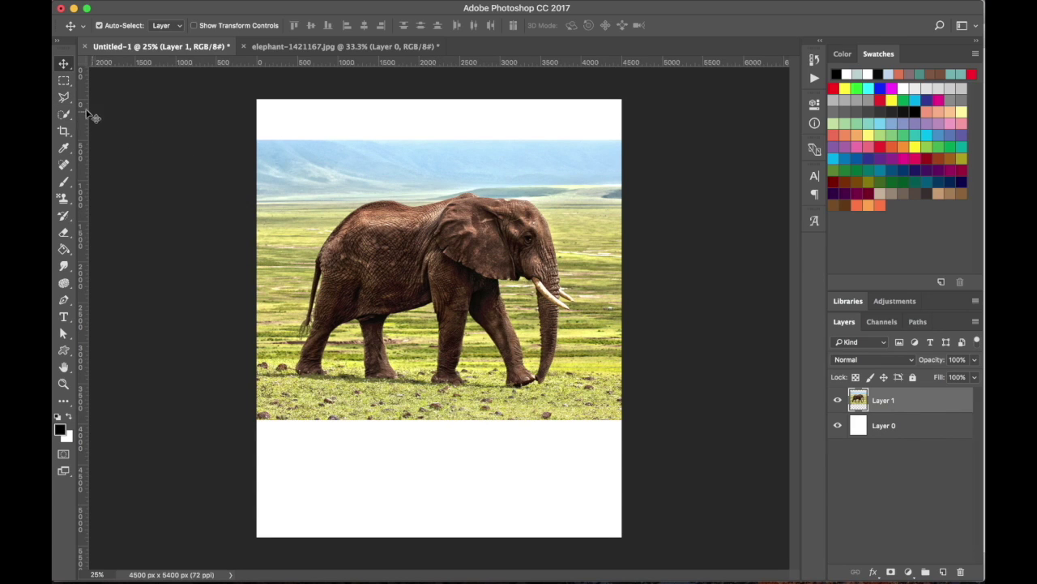
Select the elephant's body and head with the Quick Selection tool at brush size 500
{"action": "key", "text": "w"}
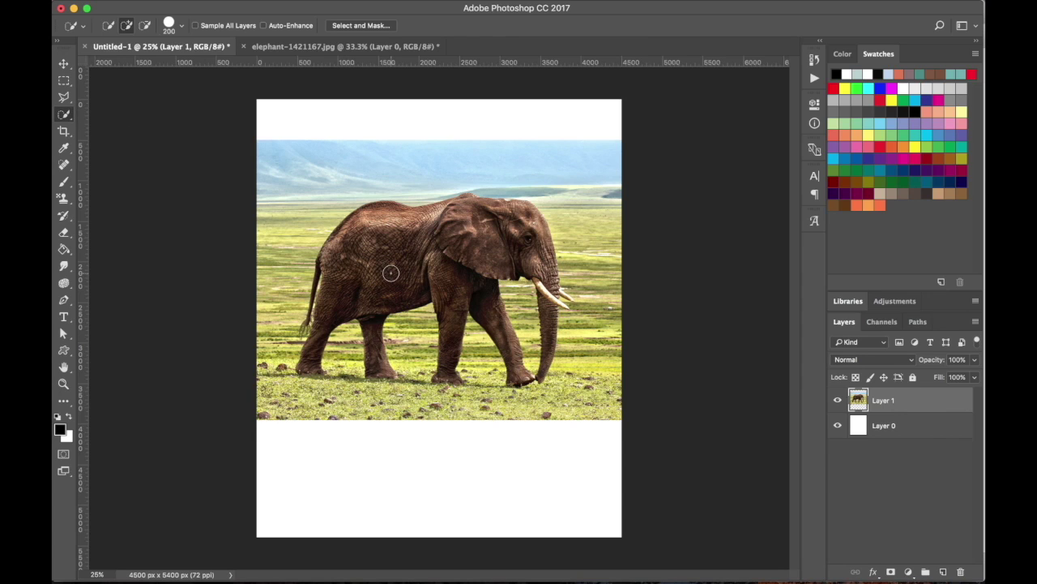
{"action": "key", "text": "bracketright"}
{"action": "key", "text": "bracketright"}
{"action": "key", "text": "bracketright"}
{"action": "key", "text": "bracketright"}
{"action": "mouse_move", "coordinate": [391, 272]}
{"action": "left_mouse_down"}
{"action": "mouse_move", "coordinate": [499, 243]}
{"action": "mouse_move", "coordinate": [380, 247]}
{"action": "mouse_move", "coordinate": [370, 237]}
{"action": "mouse_move", "coordinate": [379, 232]}
{"action": "mouse_move", "coordinate": [345, 264]}
{"action": "left_mouse_up"}
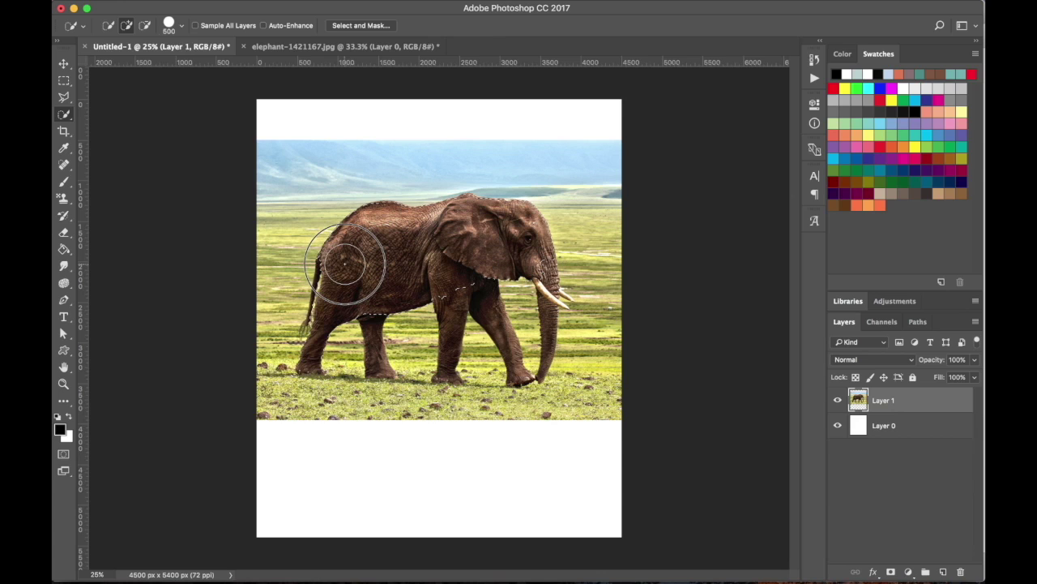
Add the elephant's legs to the selection with the Quick Selection brush at size 125
{"action": "key", "text": "bracketleft"}
{"action": "key", "text": "bracketleft"}
{"action": "key", "text": "bracketleft"}
{"action": "key", "text": "bracketleft"}
{"action": "key", "text": "bracketleft"}
{"action": "key", "text": "bracketleft"}
{"action": "key", "text": "bracketleft"}
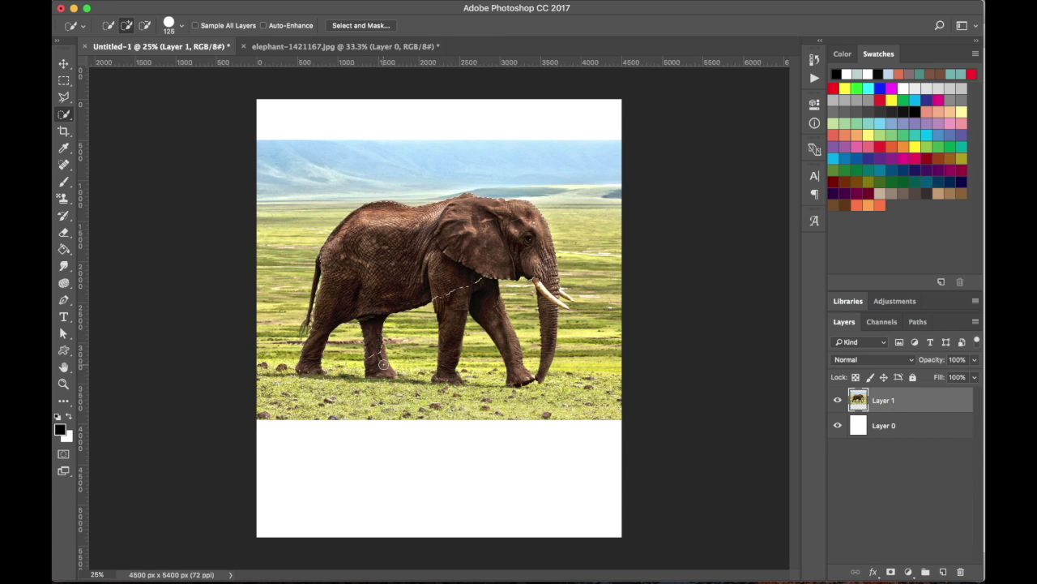
{"action": "left_click_drag", "start_coordinate": [447, 376], "coordinate": [448, 378]}
{"action": "key", "text": "alt"}
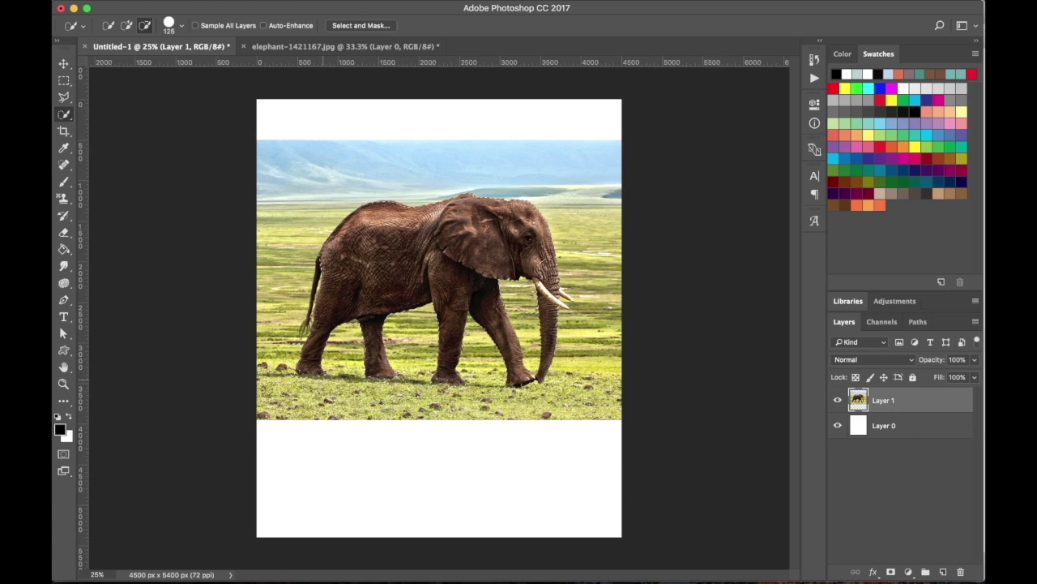
Add the fleshy tip of the tail with the selection brush at size 40 and subtract the grass around the tail hair
{"action": "key", "text": "z"}
{"action": "left_click", "coordinate": [318, 268]}
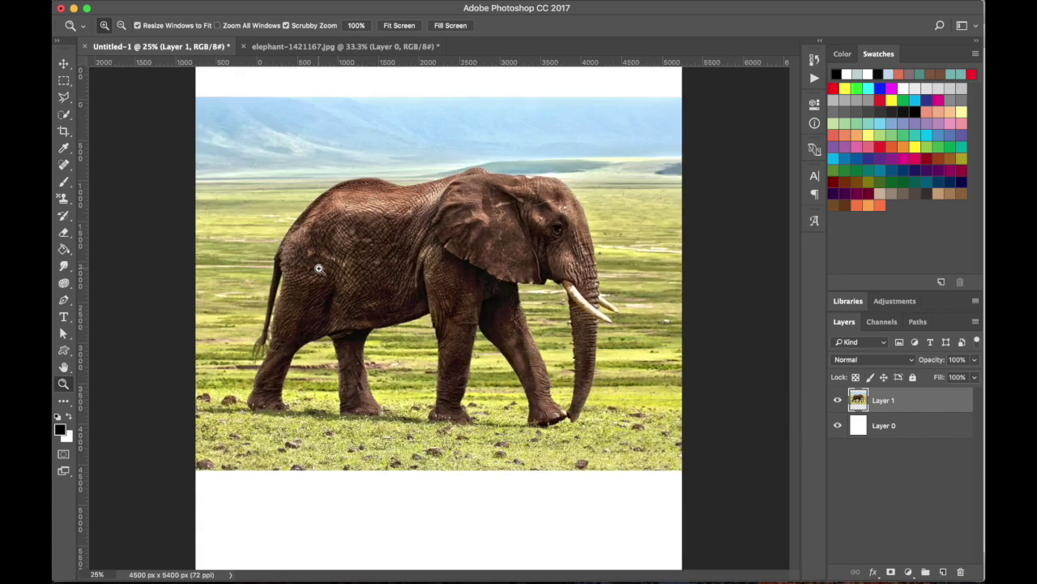
{"action": "left_click", "coordinate": [319, 268]}
{"action": "left_click", "coordinate": [317, 268]}
{"action": "key", "text": "w"}
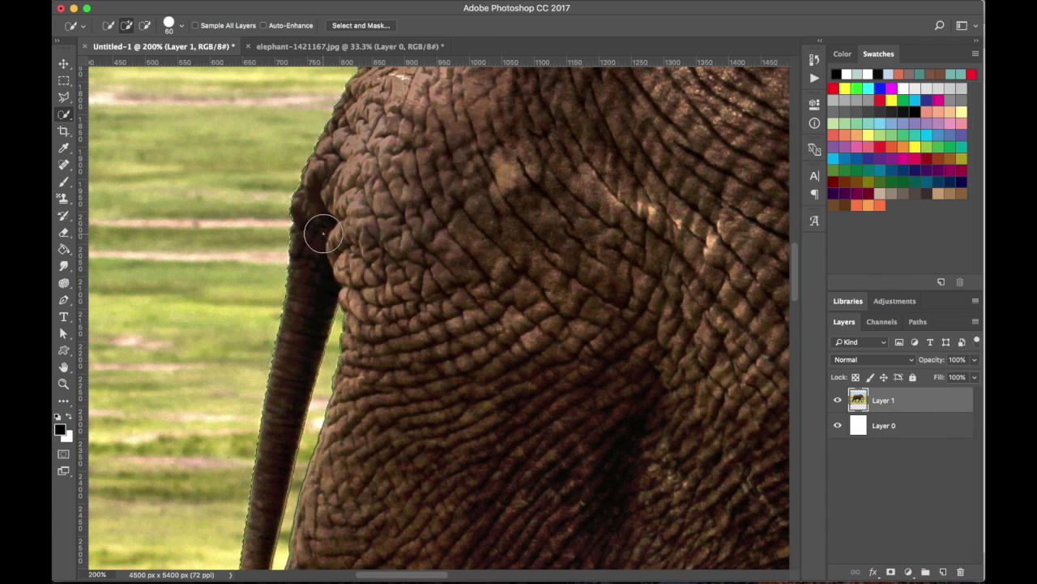
{"action": "scroll", "coordinate": [323, 237], "scroll_direction": "down", "scroll_amount": 10}
{"action": "key", "text": "bracketleft"}
{"action": "key", "text": "bracketleft"}
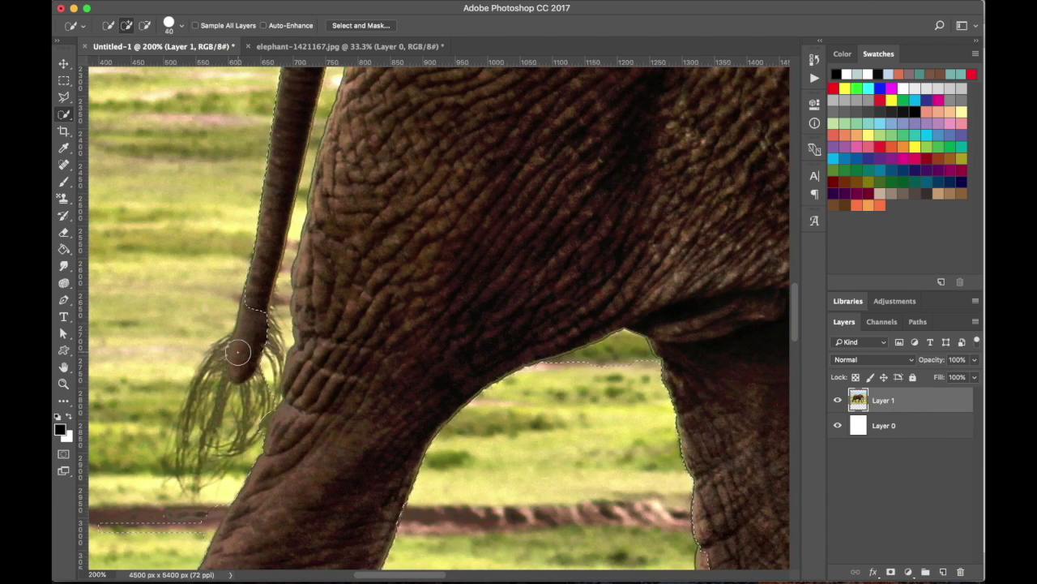
{"action": "left_click", "coordinate": [246, 350]}
{"action": "key", "text": "alt"}
{"action": "scroll", "coordinate": [243, 348], "scroll_direction": "down", "scroll_amount": 3}
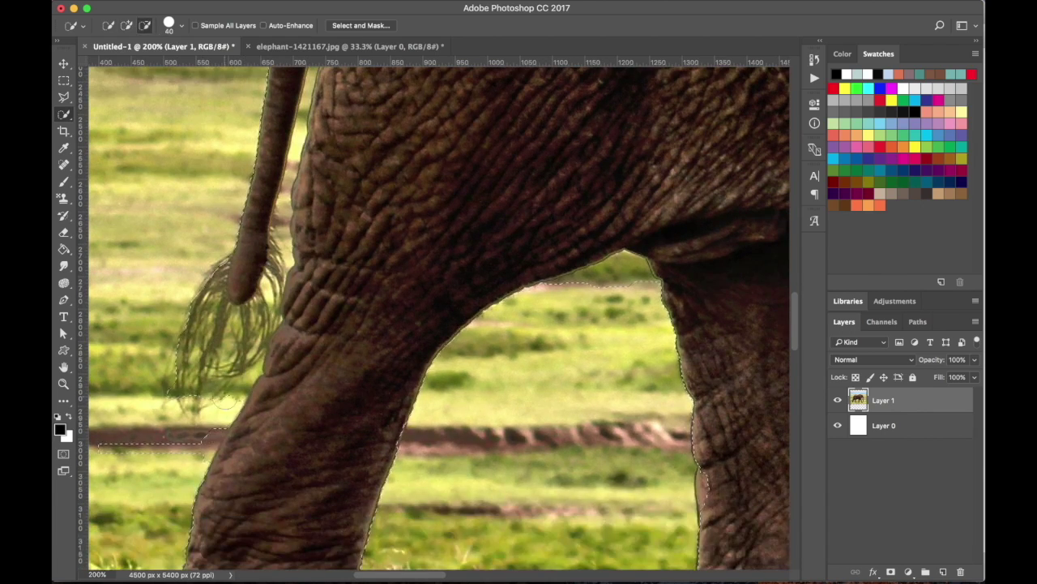
{"action": "left_click", "coordinate": [198, 339], "text": "alt"}
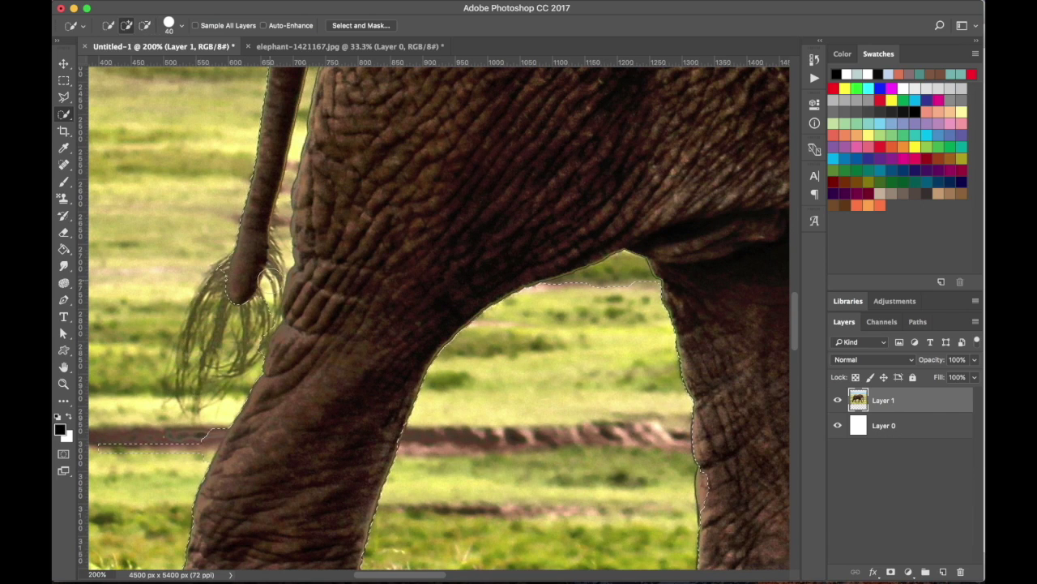
Subtract the strip of grass between the tail and hind leg from the selection using brush size 7
{"action": "key", "text": "bracketleft"}
{"action": "key", "text": "bracketleft"}
{"action": "key", "text": "bracketleft"}
{"action": "key", "text": "bracketleft"}
{"action": "key", "text": "bracketleft"}
{"action": "key", "text": "bracketleft"}
{"action": "key", "text": "bracketleft"}
{"action": "key", "text": "bracketleft"}
{"action": "key", "text": "bracketleft"}
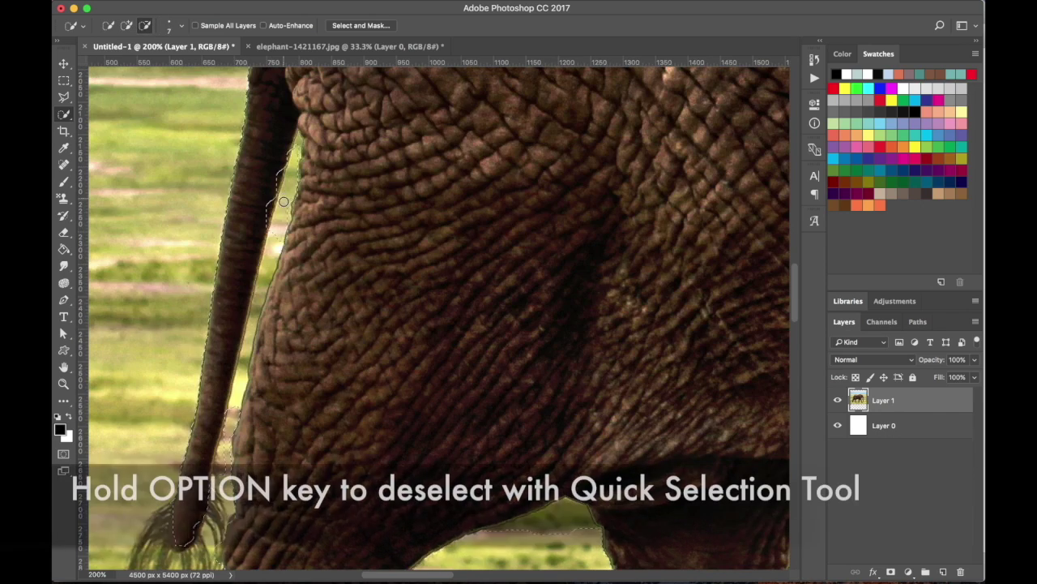
{"action": "key", "text": "alt"}
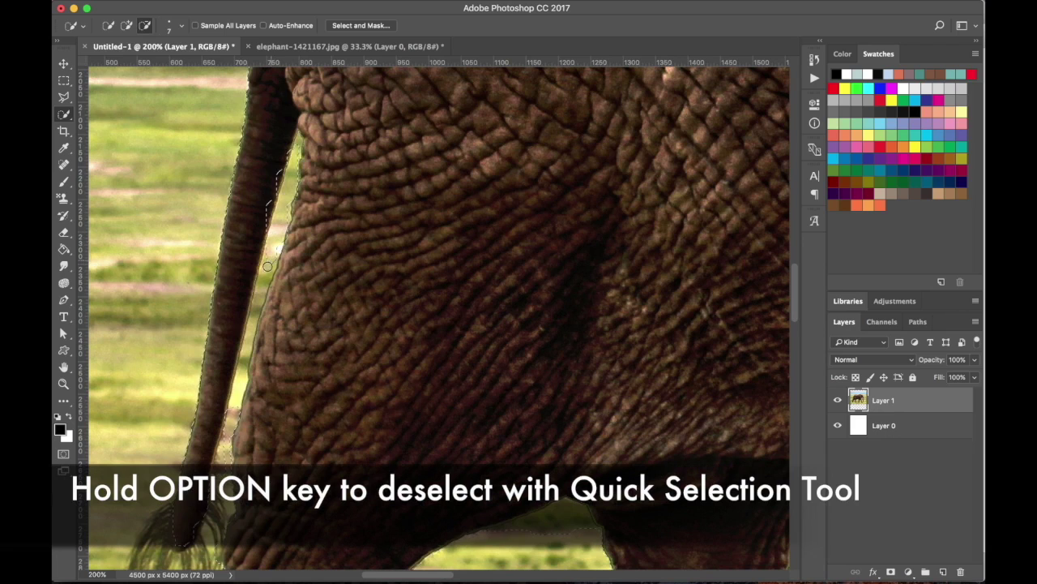
{"action": "left_click_drag", "start_coordinate": [261, 286], "coordinate": [233, 415]}
Set the Quick Selection brush size to 60
{"action": "key", "text": "z"}
{"action": "left_click", "coordinate": [350, 319], "text": "alt"}
{"action": "left_click", "coordinate": [351, 319], "text": "alt"}
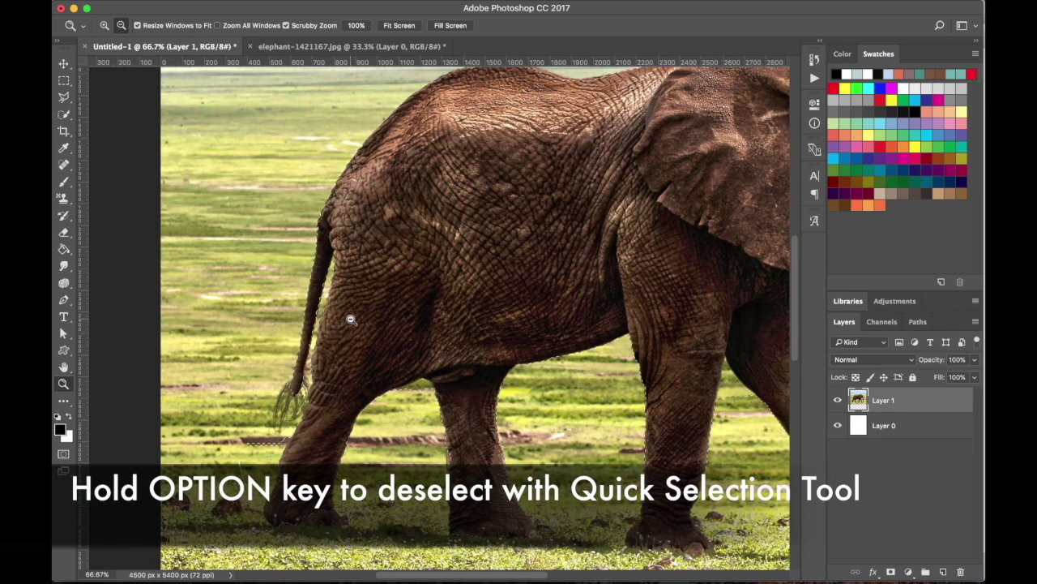
{"action": "left_click", "coordinate": [349, 318], "text": "alt"}
{"action": "left_click", "coordinate": [349, 318], "text": "alt"}
{"action": "key", "text": "w"}
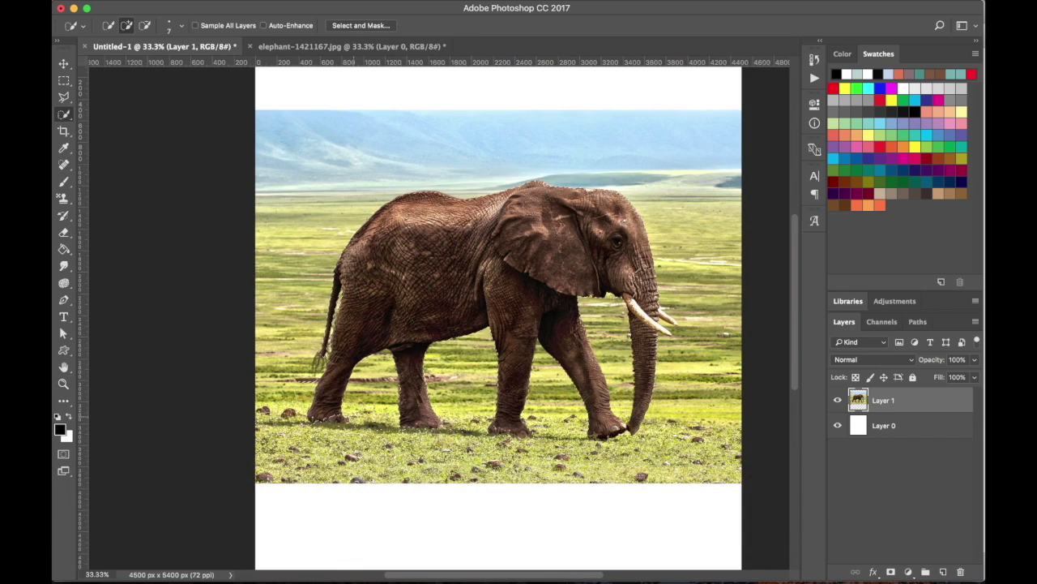
{"action": "key", "text": "bracketright"}
{"action": "key", "text": "bracketright"}
{"action": "key", "text": "bracketright"}
{"action": "key", "text": "bracketright"}
{"action": "key", "text": "bracketright"}
{"action": "key", "text": "bracketright"}
{"action": "key", "text": "bracketright"}
{"action": "key", "text": "bracketright"}
{"action": "key", "text": "bracketright"}
{"action": "key", "text": "bracketright"}
{"action": "key", "text": "bracketright"}
{"action": "key", "text": "bracketright"}
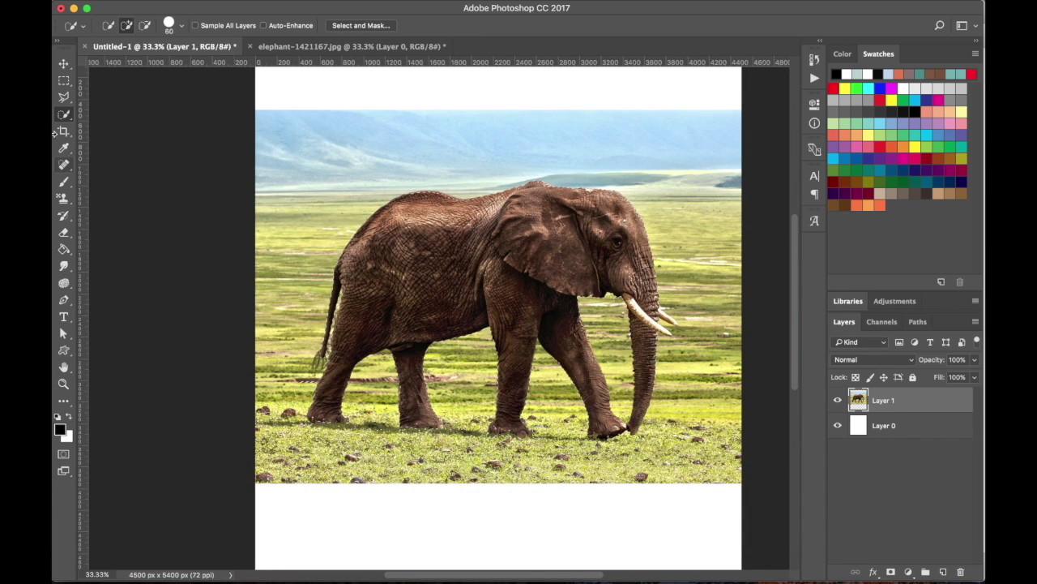
Enter Select and Mask and add the elephant's trunk and tusks to the selection
{"action": "left_click_drag", "start_coordinate": [67, 116], "coordinate": [89, 114]}
{"action": "left_click", "coordinate": [349, 31]}
{"action": "left_click", "coordinate": [352, 26]}
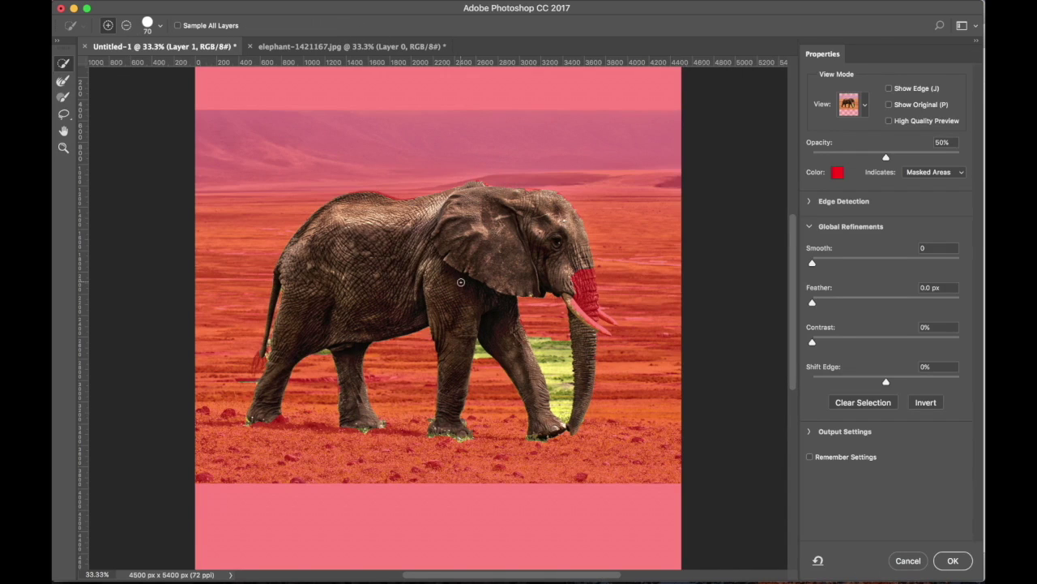
{"action": "mouse_move", "coordinate": [559, 422]}
{"action": "left_mouse_down"}
{"action": "mouse_move", "coordinate": [539, 389]}
{"action": "mouse_move", "coordinate": [522, 312]}
{"action": "mouse_move", "coordinate": [540, 296]}
{"action": "left_mouse_up"}
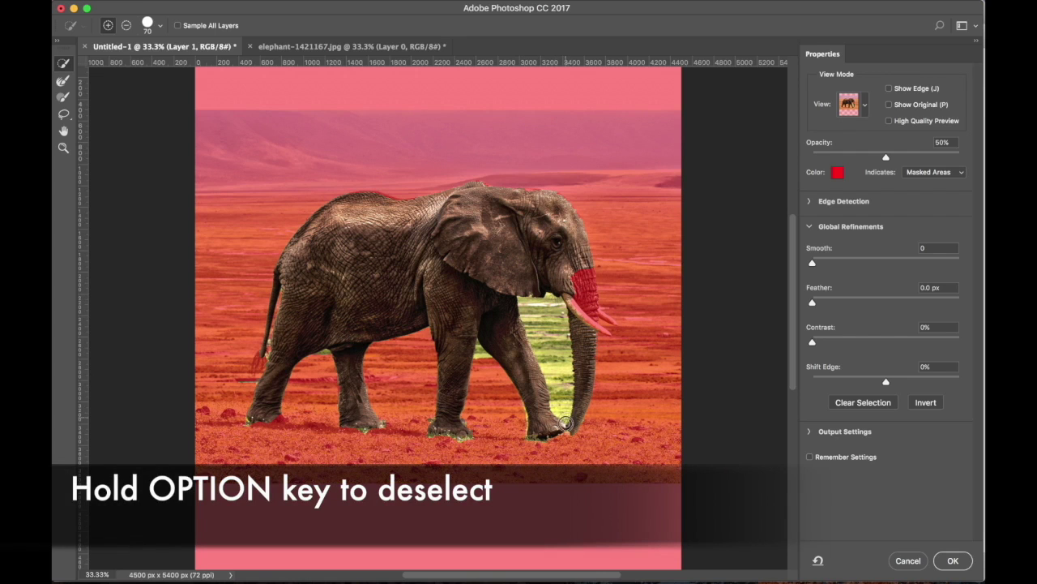
{"action": "mouse_move", "coordinate": [576, 429]}
{"action": "left_mouse_down"}
{"action": "mouse_move", "coordinate": [598, 334]}
{"action": "mouse_move", "coordinate": [592, 245]}
{"action": "mouse_move", "coordinate": [562, 197]}
{"action": "mouse_move", "coordinate": [518, 191]}
{"action": "left_mouse_up"}
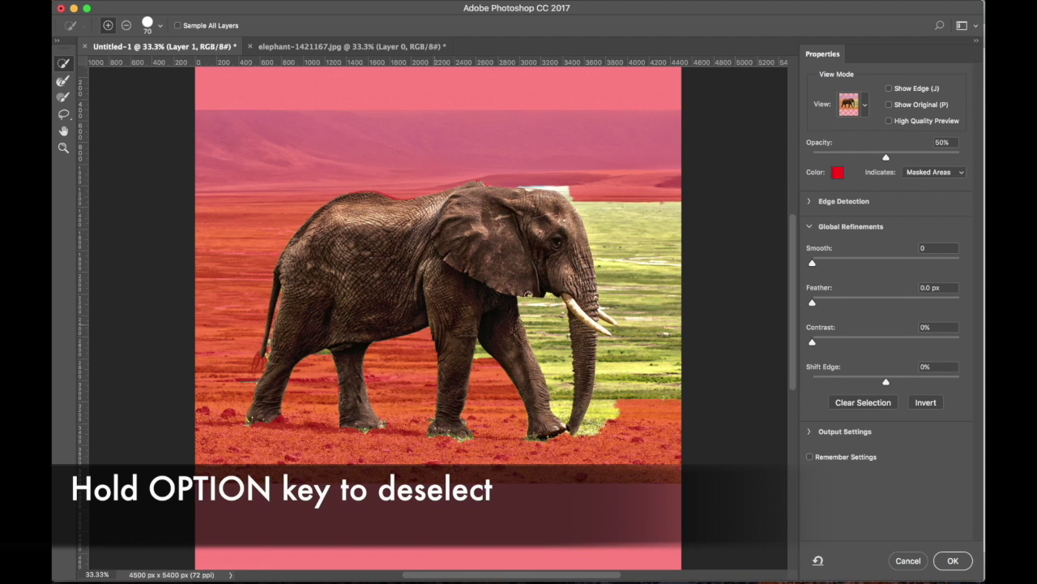
Subtract the grass around the trunk, tusks, head and front leg from the selection and apply the Select and Mask result
{"action": "key", "text": "alt"}
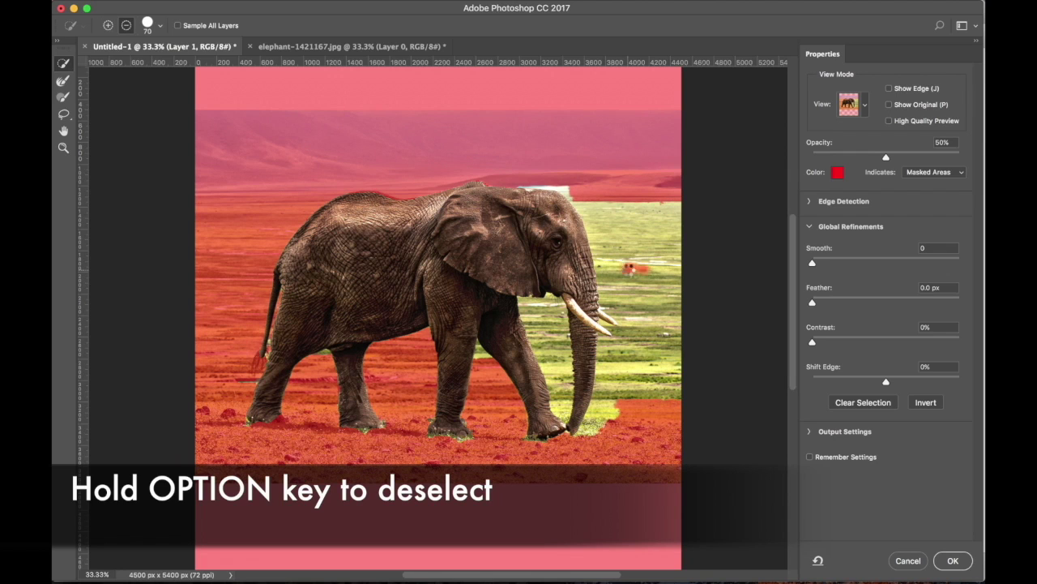
{"action": "mouse_move", "coordinate": [623, 227]}
{"action": "left_mouse_down"}
{"action": "mouse_move", "coordinate": [648, 247]}
{"action": "mouse_move", "coordinate": [620, 209]}
{"action": "left_mouse_up"}
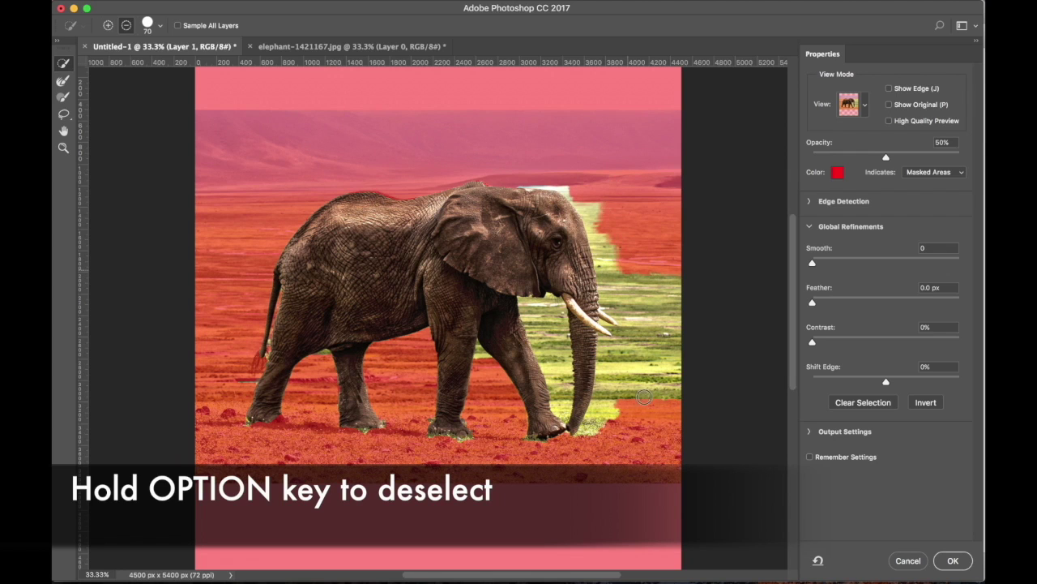
{"action": "mouse_move", "coordinate": [644, 352]}
{"action": "left_mouse_down"}
{"action": "mouse_move", "coordinate": [650, 317]}
{"action": "mouse_move", "coordinate": [635, 366]}
{"action": "left_mouse_up"}
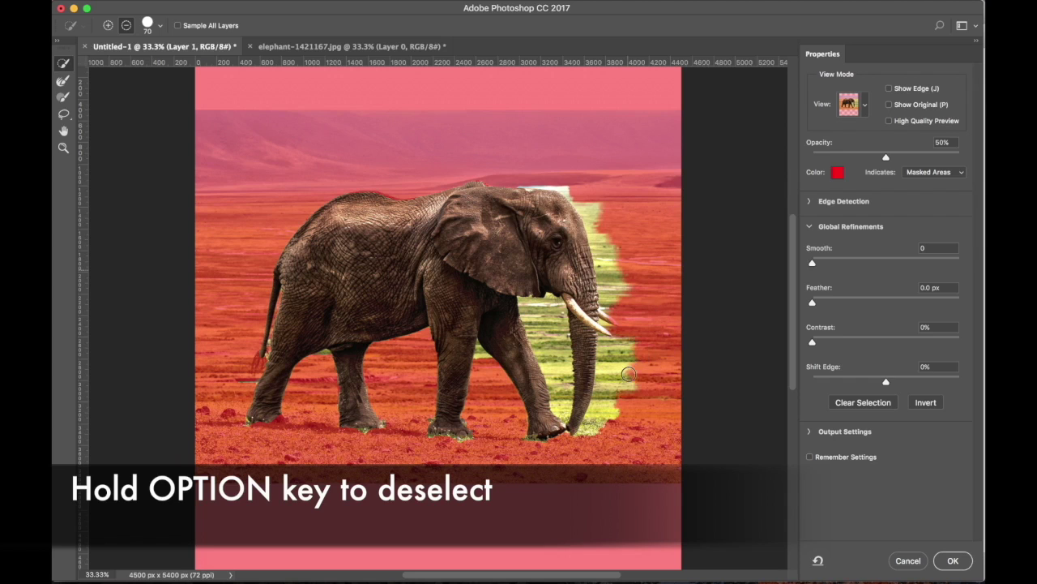
{"action": "left_click_drag", "start_coordinate": [601, 417], "coordinate": [608, 411]}
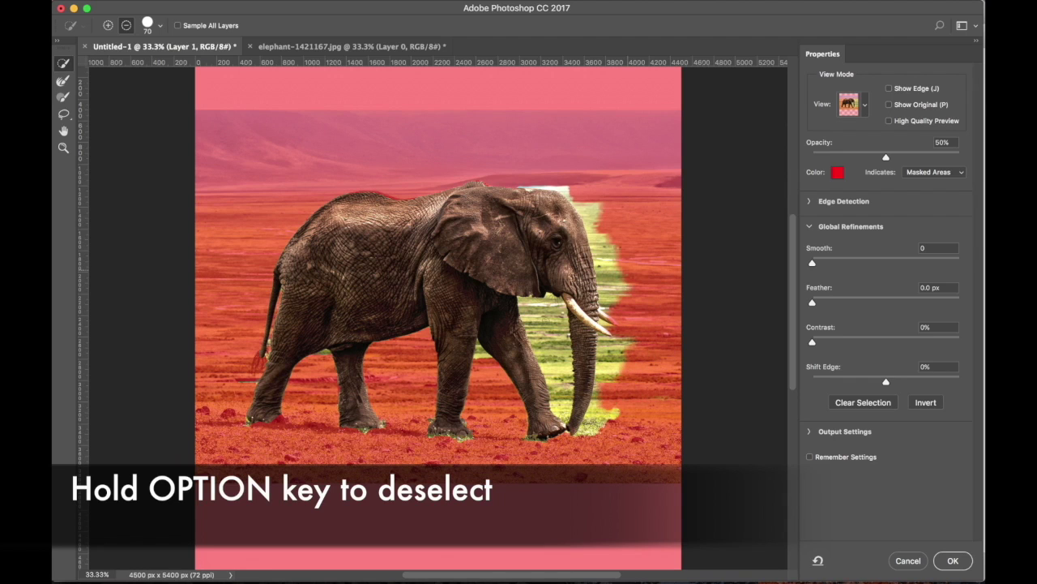
{"action": "mouse_move", "coordinate": [547, 329]}
{"action": "left_mouse_down"}
{"action": "mouse_move", "coordinate": [550, 375]}
{"action": "mouse_move", "coordinate": [567, 411]}
{"action": "left_mouse_up"}
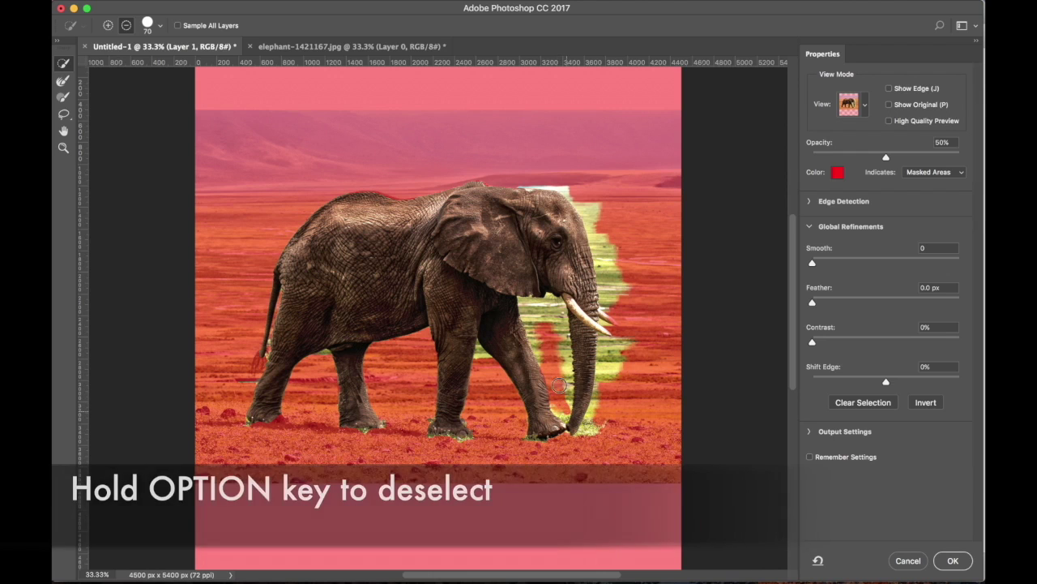
{"action": "mouse_move", "coordinate": [539, 311]}
{"action": "left_mouse_down"}
{"action": "mouse_move", "coordinate": [557, 381]}
{"action": "mouse_move", "coordinate": [529, 317]}
{"action": "mouse_move", "coordinate": [564, 410]}
{"action": "mouse_move", "coordinate": [585, 426]}
{"action": "mouse_move", "coordinate": [610, 348]}
{"action": "left_mouse_up"}
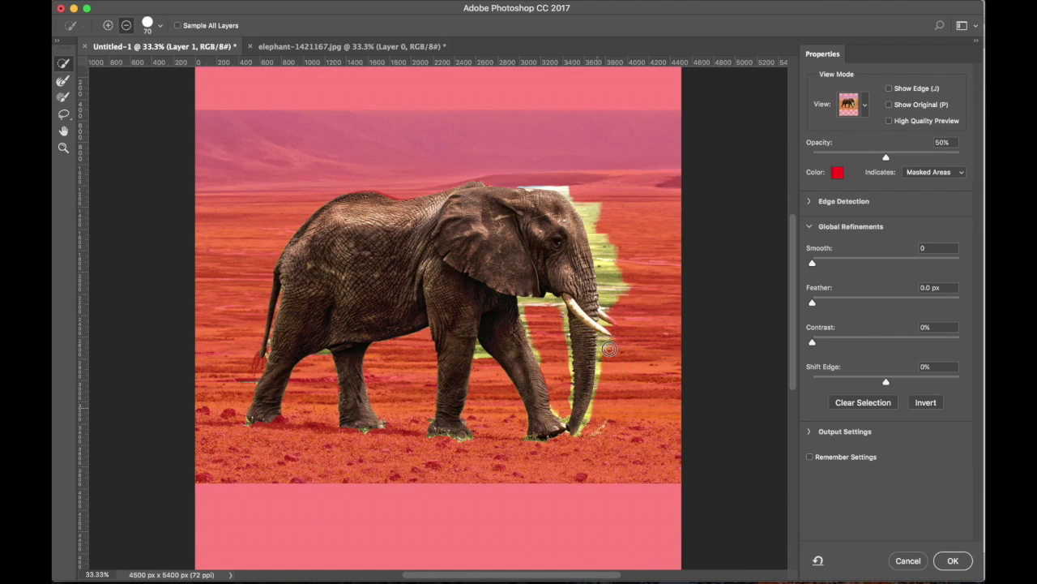
{"action": "mouse_move", "coordinate": [611, 279]}
{"action": "left_mouse_down"}
{"action": "mouse_move", "coordinate": [583, 192]}
{"action": "mouse_move", "coordinate": [530, 178]}
{"action": "mouse_move", "coordinate": [576, 201]}
{"action": "mouse_move", "coordinate": [594, 231]}
{"action": "mouse_move", "coordinate": [616, 329]}
{"action": "mouse_move", "coordinate": [584, 428]}
{"action": "mouse_move", "coordinate": [588, 367]}
{"action": "mouse_move", "coordinate": [576, 416]}
{"action": "left_mouse_up"}
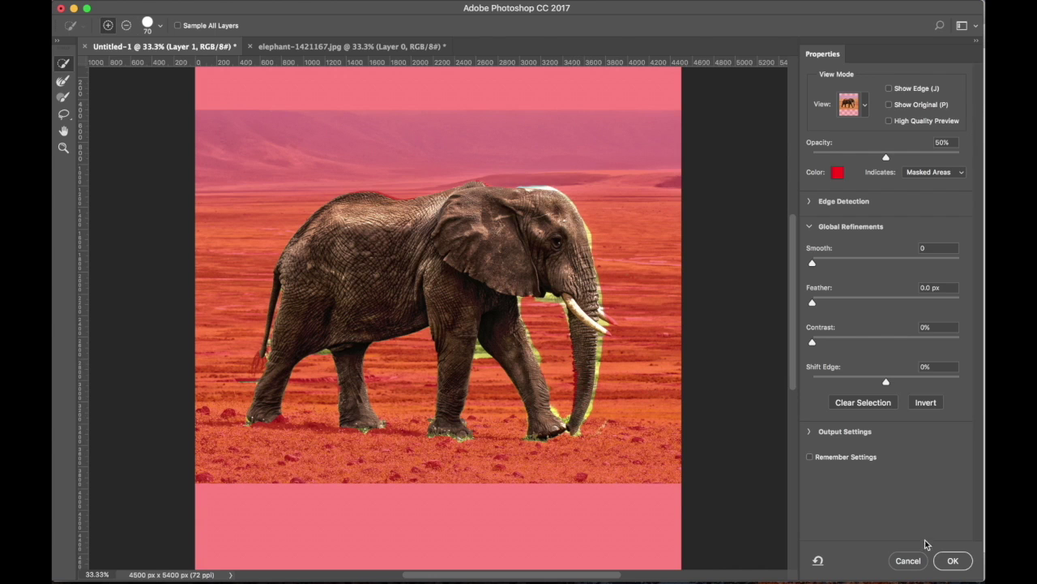
{"action": "left_click", "coordinate": [953, 560]}
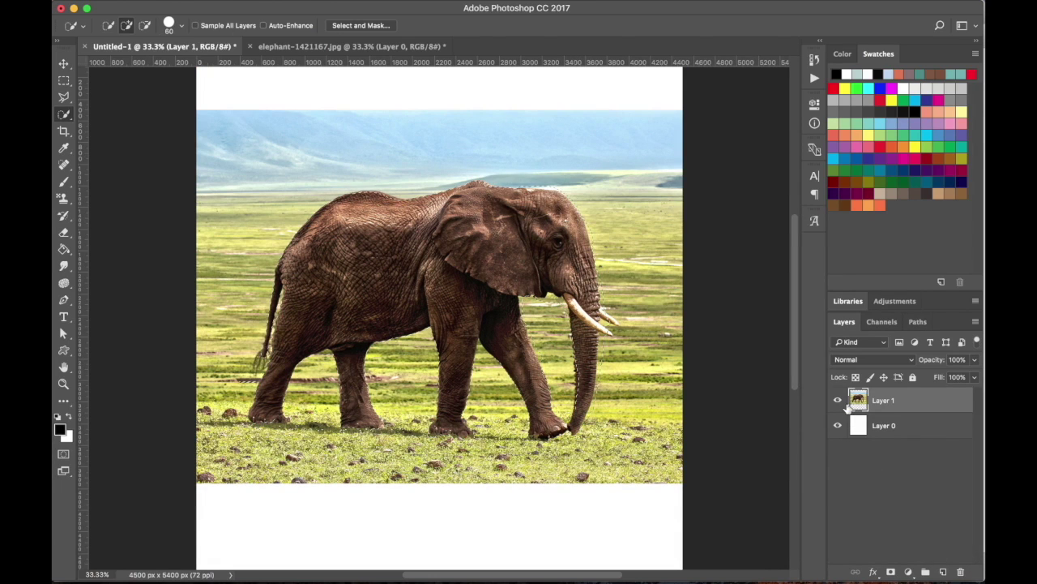
Copy the selected elephant to its own layer and hide the photo layer and the white background layer
{"action": "key", "text": "super+j"}
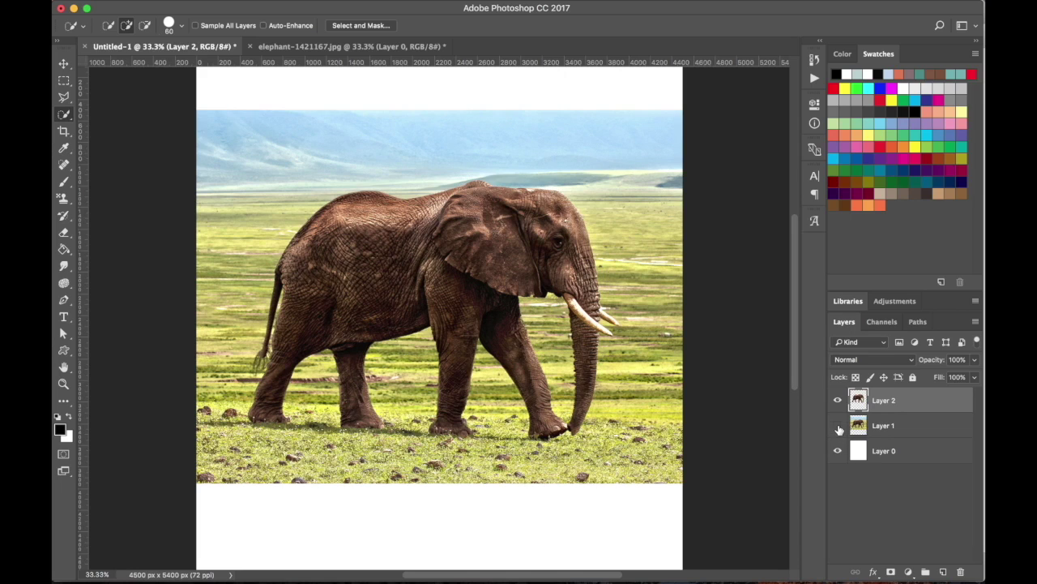
{"action": "left_click", "coordinate": [838, 425]}
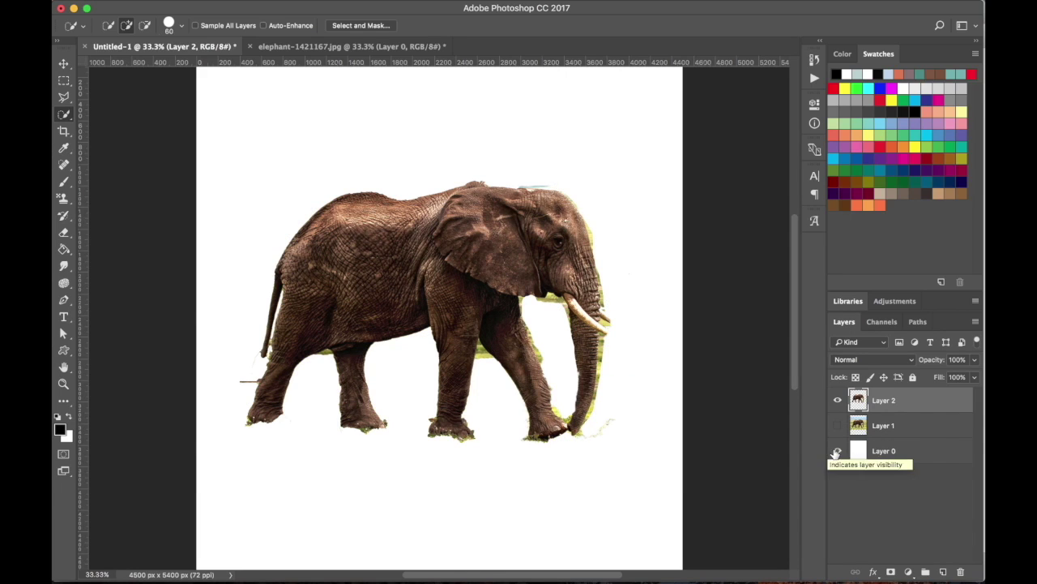
{"action": "left_click", "coordinate": [837, 451]}
Lower the elephant cut-out layer's opacity to 59%
{"action": "key", "text": "z"}
{"action": "left_click", "coordinate": [386, 243]}
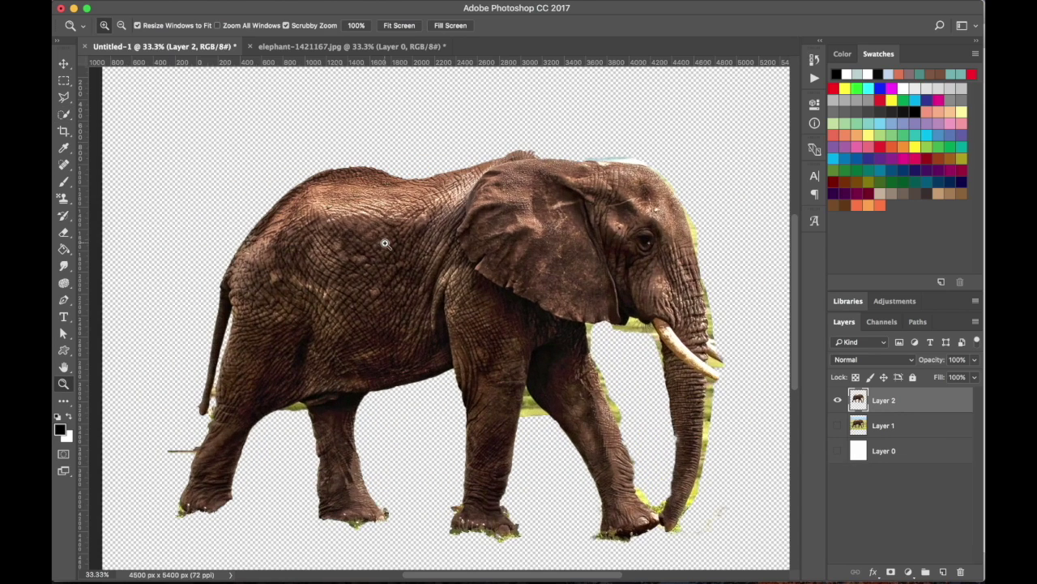
{"action": "left_click", "coordinate": [974, 360]}
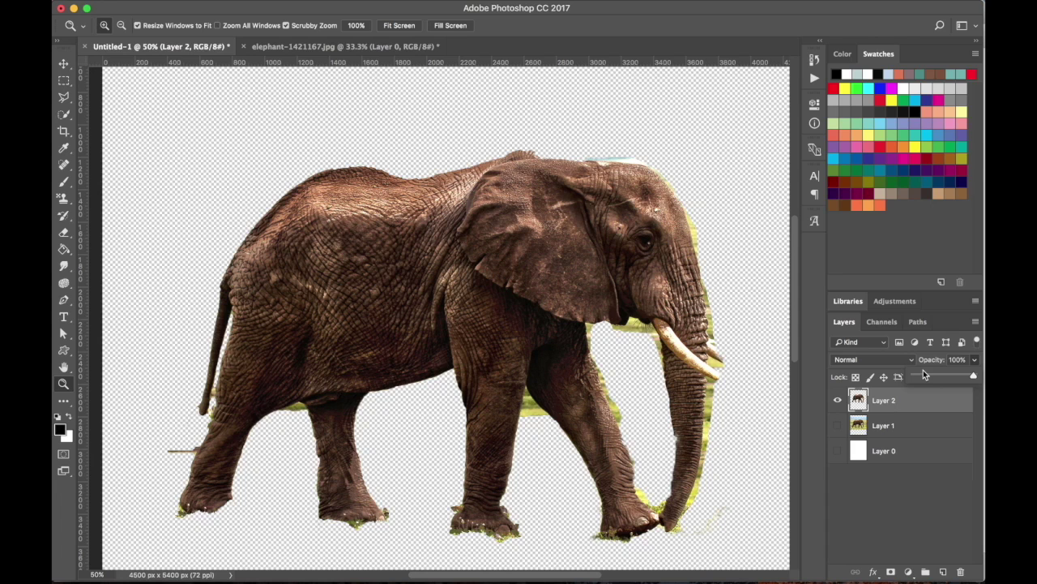
{"action": "left_click_drag", "start_coordinate": [974, 376], "coordinate": [950, 375]}
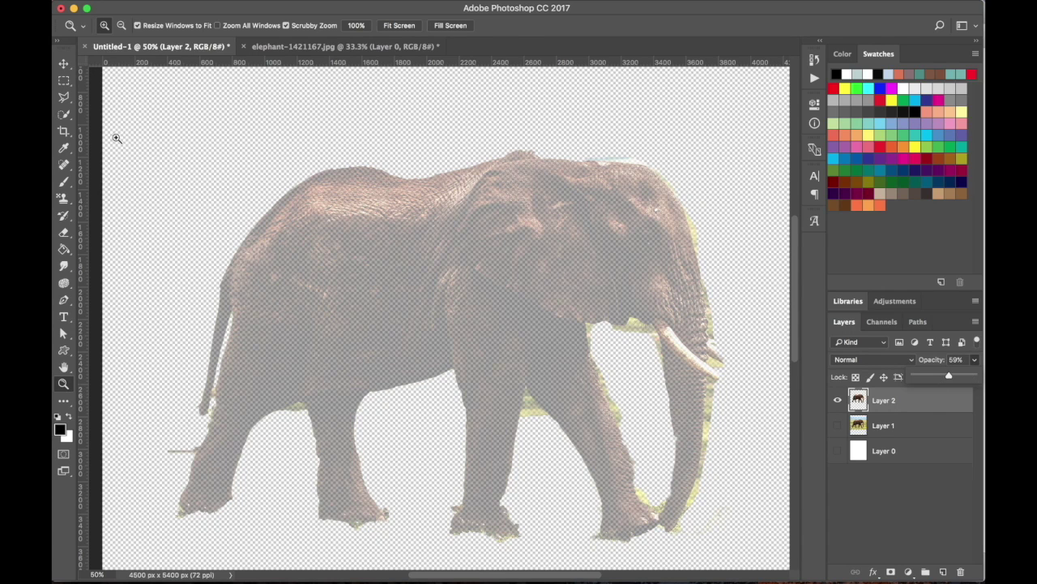
Add the black 72 pt text HELLO on the elephant and place copies of it along its face, head and back
{"action": "key", "text": "t"}
{"action": "left_click", "coordinate": [396, 258]}
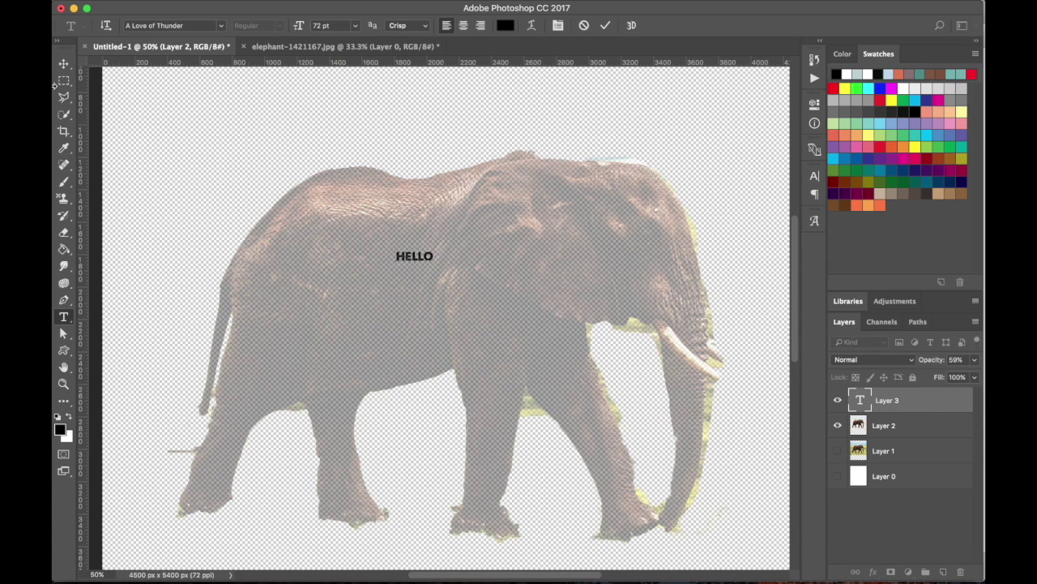
{"action": "left_click", "coordinate": [63, 64]}
{"action": "left_click_drag", "start_coordinate": [418, 262], "coordinate": [612, 178]}
{"action": "left_click_drag", "start_coordinate": [612, 178], "coordinate": [684, 247]}
{"action": "left_click_drag", "start_coordinate": [683, 246], "coordinate": [670, 209]}
{"action": "left_click_drag", "start_coordinate": [666, 208], "coordinate": [632, 207]}
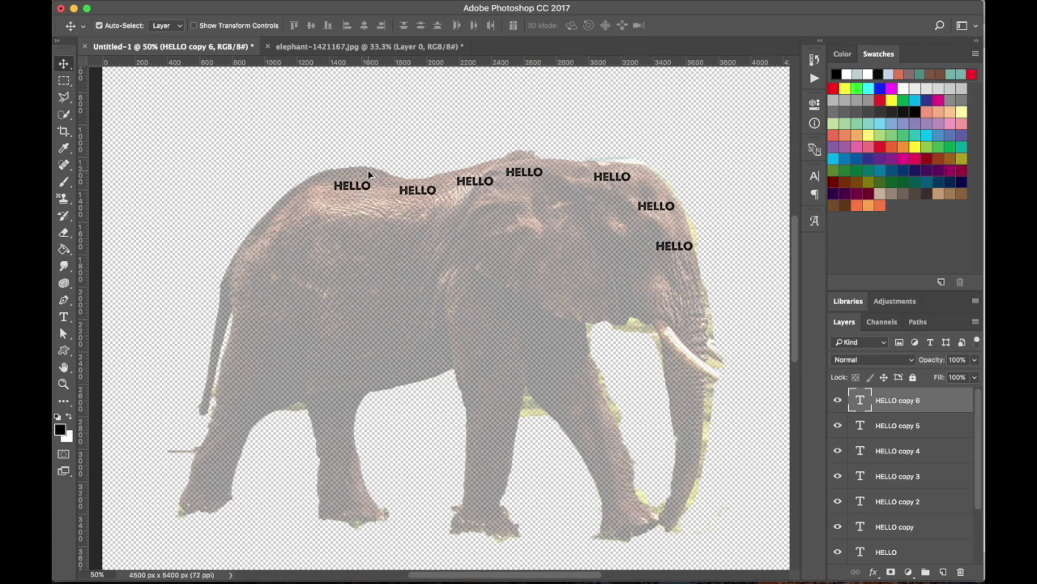
Copy the rearmost HELLO to a spot just below it and change the copy's text to WORLD
{"action": "left_click_drag", "start_coordinate": [367, 186], "coordinate": [366, 232]}
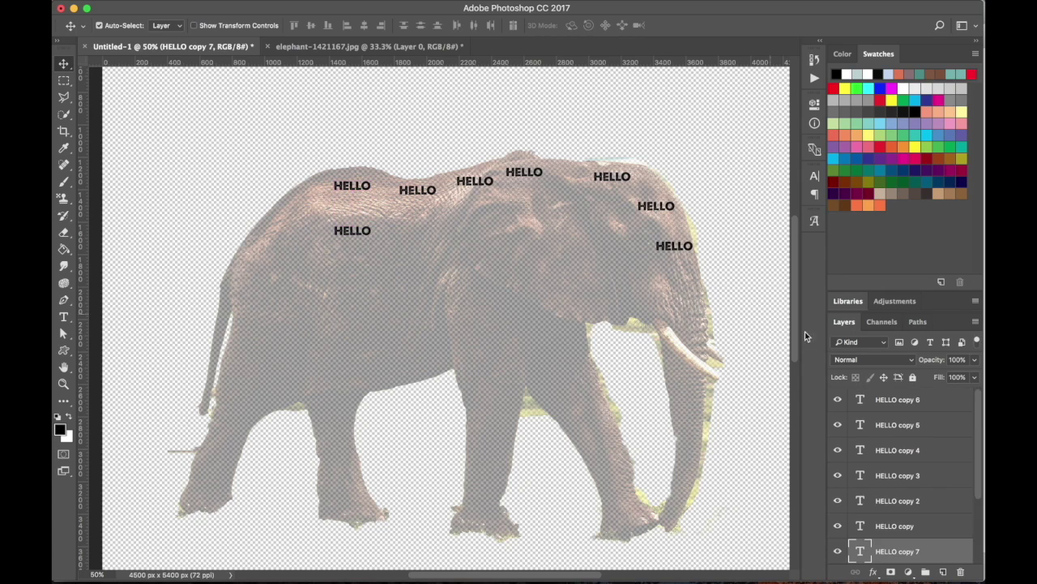
{"action": "double_click", "coordinate": [860, 552]}
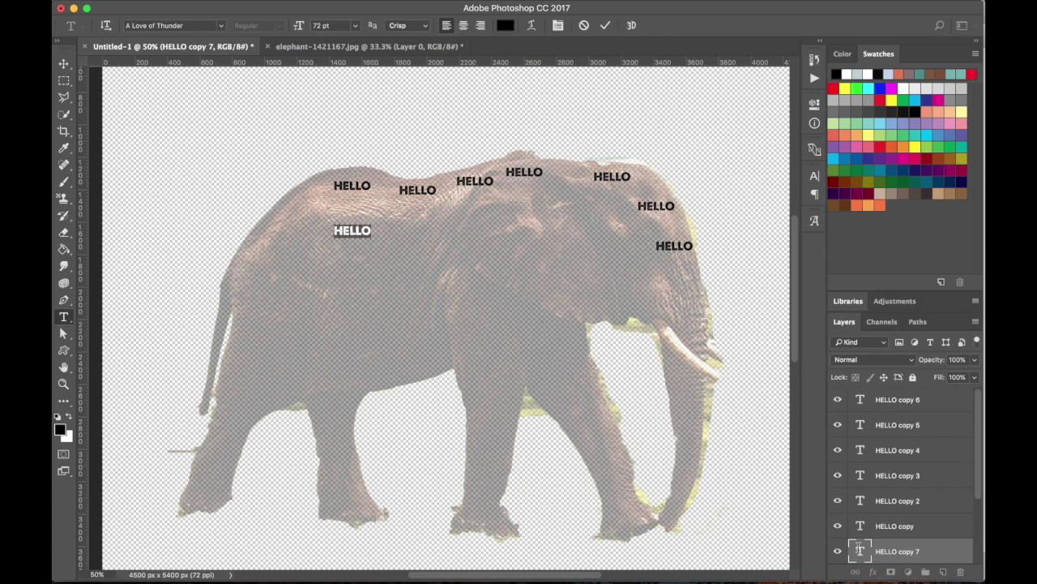
{"action": "type", "text": "HI"}
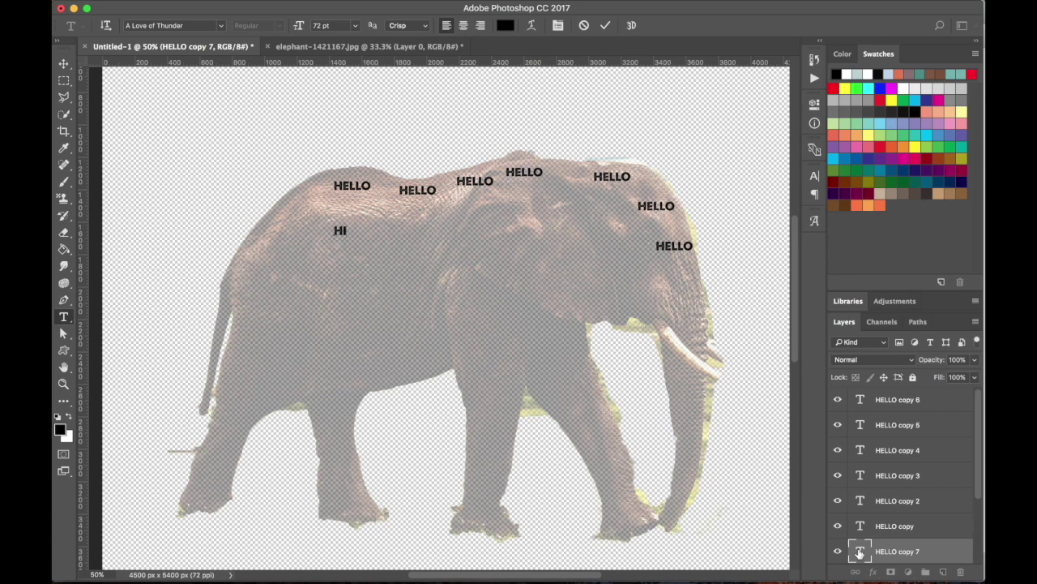
{"action": "type", "text": "WORLD"}
{"action": "left_click", "coordinate": [63, 63]}
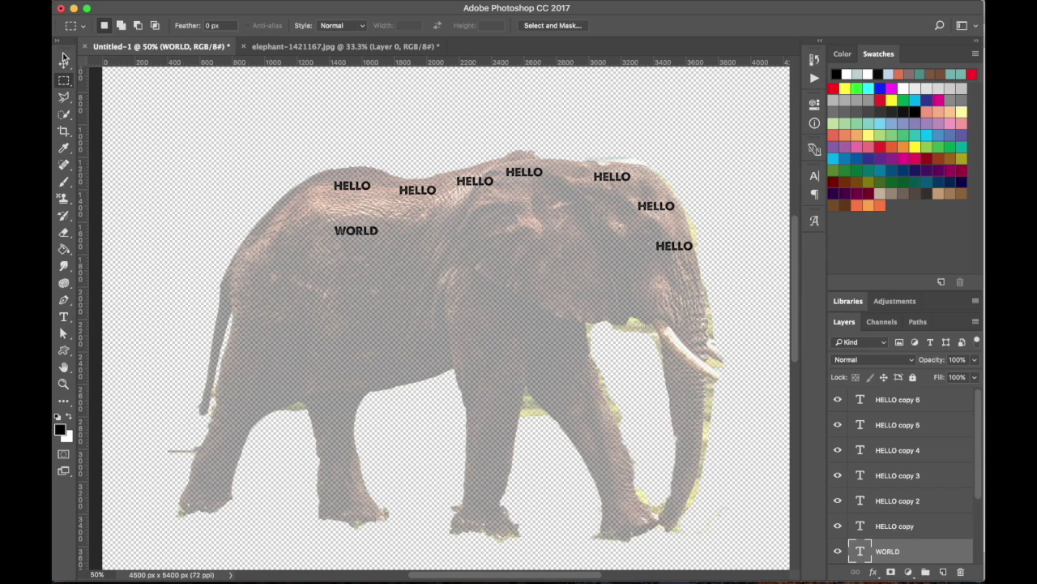
Move WORLD onto the rump and place copies of it down the hindquarters, on all four legs and on the chest
{"action": "left_click_drag", "start_coordinate": [358, 237], "coordinate": [293, 229]}
{"action": "left_click_drag", "start_coordinate": [294, 231], "coordinate": [272, 293]}
{"action": "left_click_drag", "start_coordinate": [271, 295], "coordinate": [260, 411]}
{"action": "left_click_drag", "start_coordinate": [260, 411], "coordinate": [218, 459]}
{"action": "left_click", "coordinate": [229, 442]}
{"action": "left_click_drag", "start_coordinate": [275, 444], "coordinate": [577, 323]}
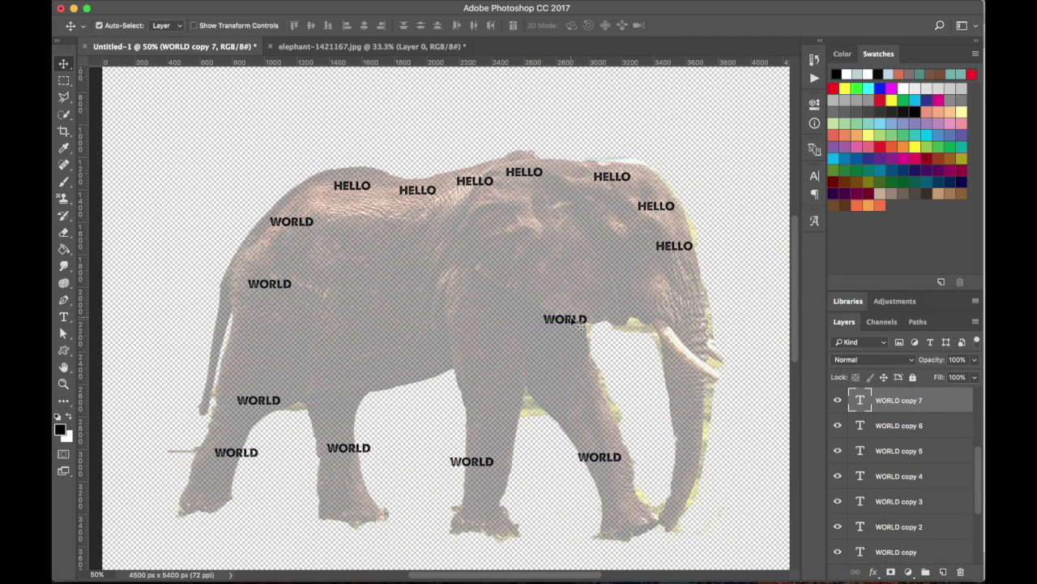
Enlarge the chest's WORLD so it spans the middle of the elephant's body
{"action": "key", "text": "super+t"}
{"action": "left_click_drag", "start_coordinate": [542, 313], "coordinate": [441, 242]}
{"action": "left_click_drag", "start_coordinate": [490, 302], "coordinate": [449, 276]}
{"action": "key", "text": "Return"}
Rotate the WORLD on the near front leg by -90° and enlarge it to fill the leg
{"action": "left_click", "coordinate": [479, 458]}
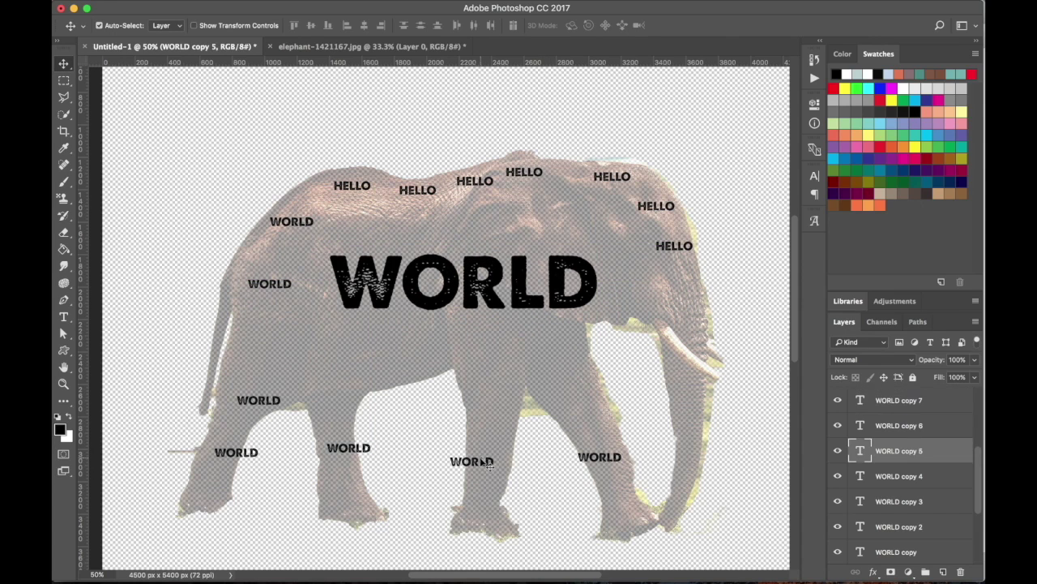
{"action": "key", "text": "super+t"}
{"action": "left_click_drag", "start_coordinate": [500, 438], "coordinate": [431, 415]}
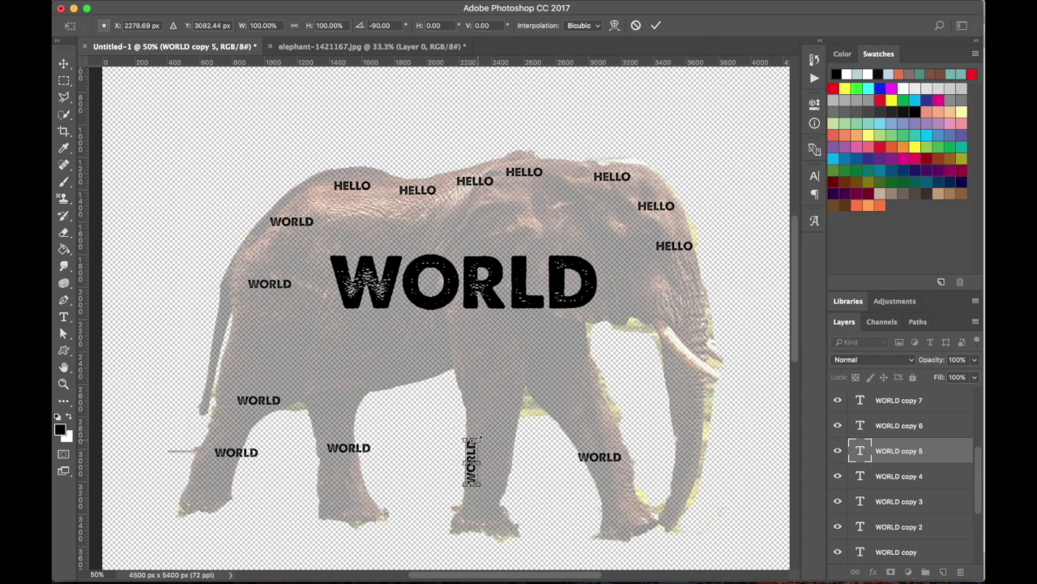
{"action": "left_click_drag", "start_coordinate": [520, 390], "coordinate": [523, 339]}
{"action": "key", "text": "Return"}
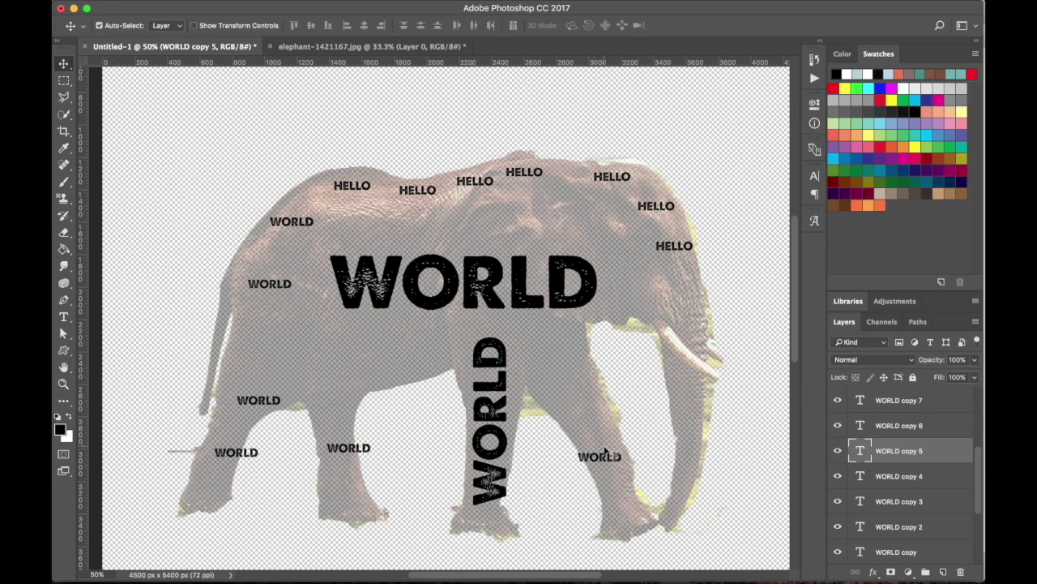
Rotate and enlarge the WORLD on the foremost leg so it runs down along the slanted leg
{"action": "left_click", "coordinate": [606, 456]}
{"action": "key", "text": "ctrl+t"}
{"action": "left_click_drag", "start_coordinate": [633, 441], "coordinate": [632, 493]}
{"action": "left_click_drag", "start_coordinate": [553, 401], "coordinate": [549, 396]}
{"action": "key", "text": "Return"}
Rotate the WORLD on the inner hind leg to about 81° and scale it to about 256% along the leg
{"action": "left_click", "coordinate": [345, 450]}
{"action": "key", "text": "super+t"}
{"action": "left_click_drag", "start_coordinate": [373, 435], "coordinate": [347, 410]}
{"action": "left_click_drag", "start_coordinate": [356, 482], "coordinate": [349, 489]}
{"action": "left_click_drag", "start_coordinate": [347, 398], "coordinate": [350, 390]}
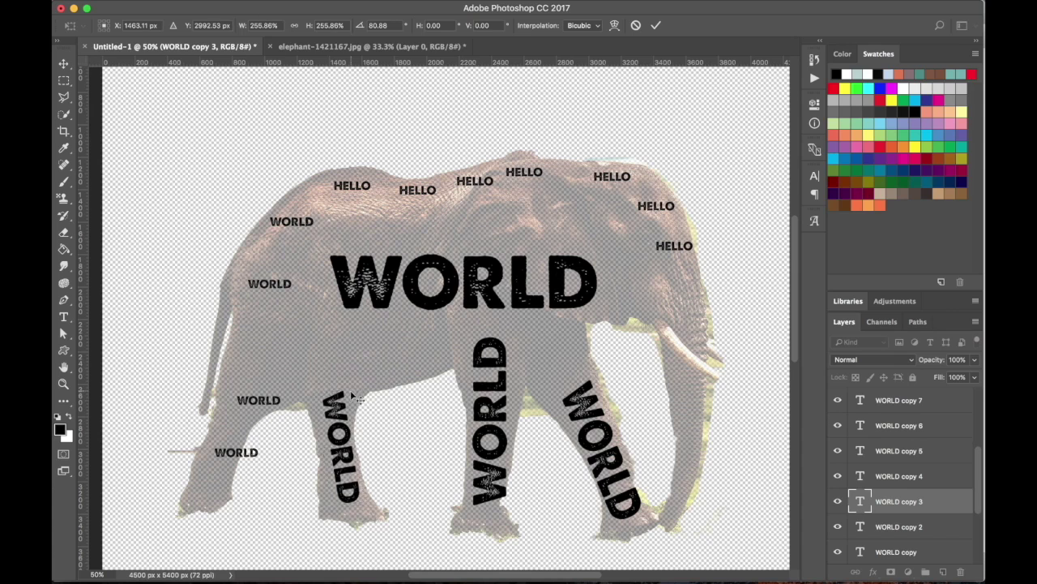
{"action": "key", "text": "Return"}
Rotate and enlarge the thigh's WORLD diagonally up toward the body, and slightly enlarge the WORLD on the rump
{"action": "left_click", "coordinate": [258, 401]}
{"action": "key", "text": "ctrl+t"}
{"action": "left_click_drag", "start_coordinate": [280, 379], "coordinate": [320, 300]}
{"action": "key", "text": "Return"}
{"action": "left_click", "coordinate": [273, 284]}
{"action": "key", "text": "ctrl+t"}
{"action": "key", "text": "Return"}
Rotate and enlarge the WORLD on the rearmost leg so it follows the leg's slant
{"action": "left_click", "coordinate": [245, 451]}
{"action": "key", "text": "ctrl+t"}
{"action": "left_click_drag", "start_coordinate": [261, 440], "coordinate": [220, 457]}
{"action": "left_click_drag", "start_coordinate": [227, 434], "coordinate": [235, 408]}
{"action": "key", "text": "Return"}
Move the second HELLO on the back to the belly beneath the large WORLD and enlarge it
{"action": "left_click_drag", "start_coordinate": [425, 192], "coordinate": [373, 348]}
{"action": "key", "text": "ctrl+t"}
{"action": "left_click_drag", "start_coordinate": [385, 339], "coordinate": [464, 363]}
{"action": "mouse_move", "coordinate": [346, 365]}
{"action": "left_mouse_down"}
{"action": "mouse_move", "coordinate": [312, 381]}
{"action": "mouse_move", "coordinate": [332, 371]}
{"action": "left_mouse_up"}
{"action": "key", "text": "Return"}
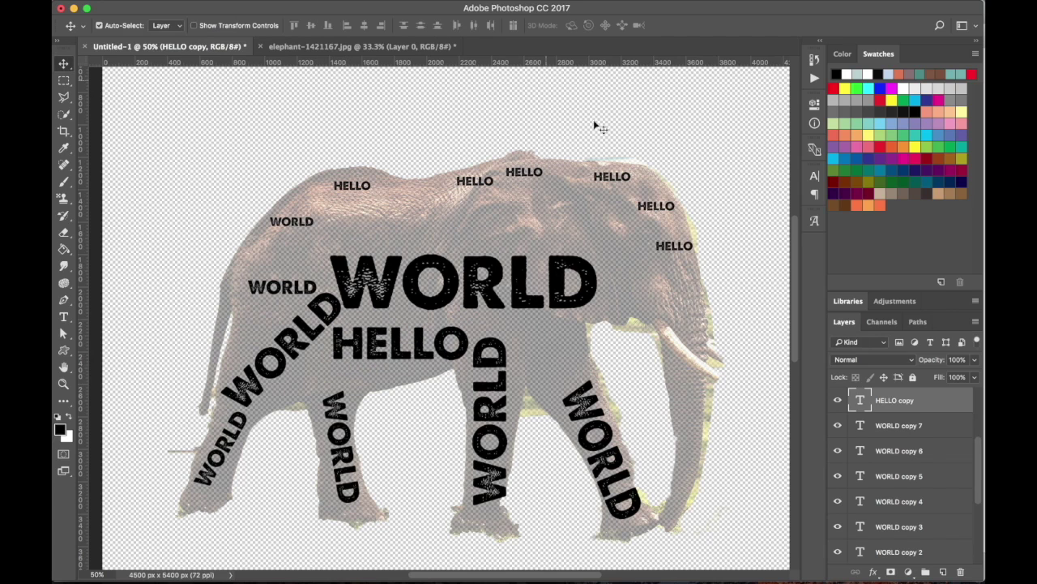
Scale the HELLO on the face to about 231% and the one above it on the forehead to about 268%
{"action": "left_click", "coordinate": [678, 250]}
{"action": "key", "text": "super+t"}
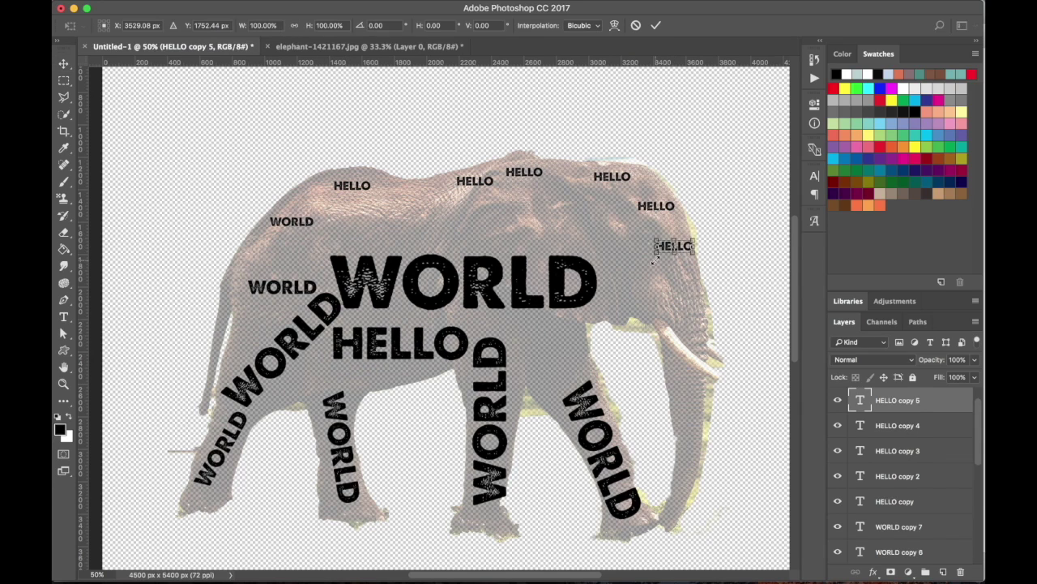
{"action": "left_click_drag", "start_coordinate": [652, 253], "coordinate": [608, 267]}
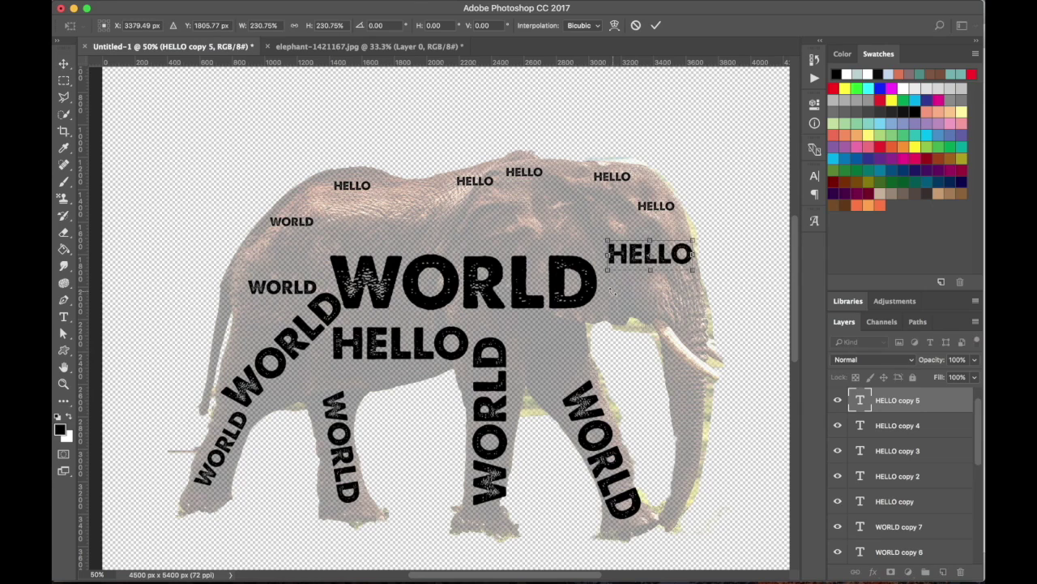
{"action": "key", "text": "Return"}
{"action": "left_click", "coordinate": [654, 208]}
{"action": "key", "text": "super+t"}
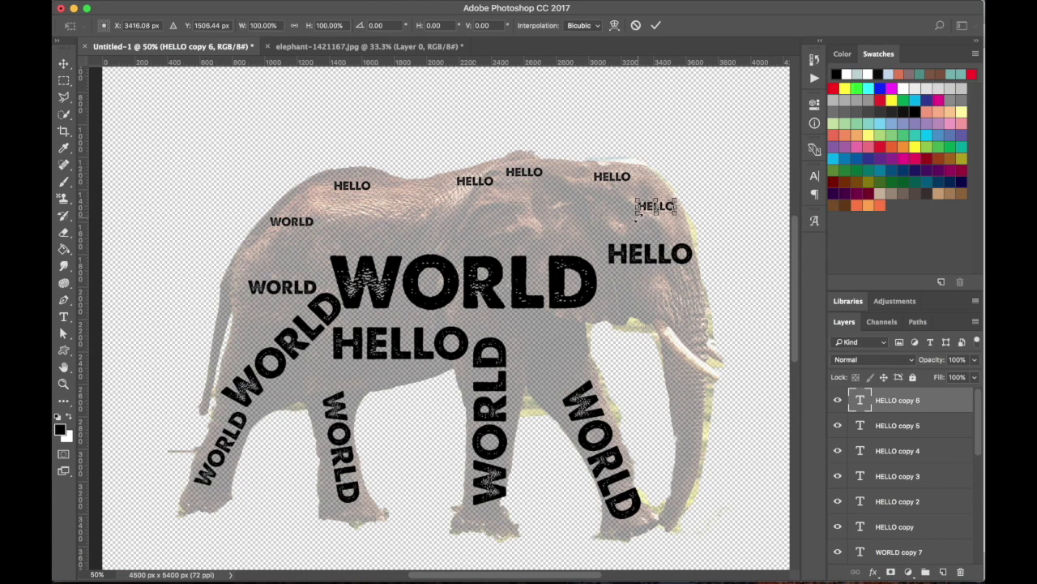
{"action": "left_click_drag", "start_coordinate": [632, 213], "coordinate": [576, 236]}
{"action": "key", "text": "Return"}
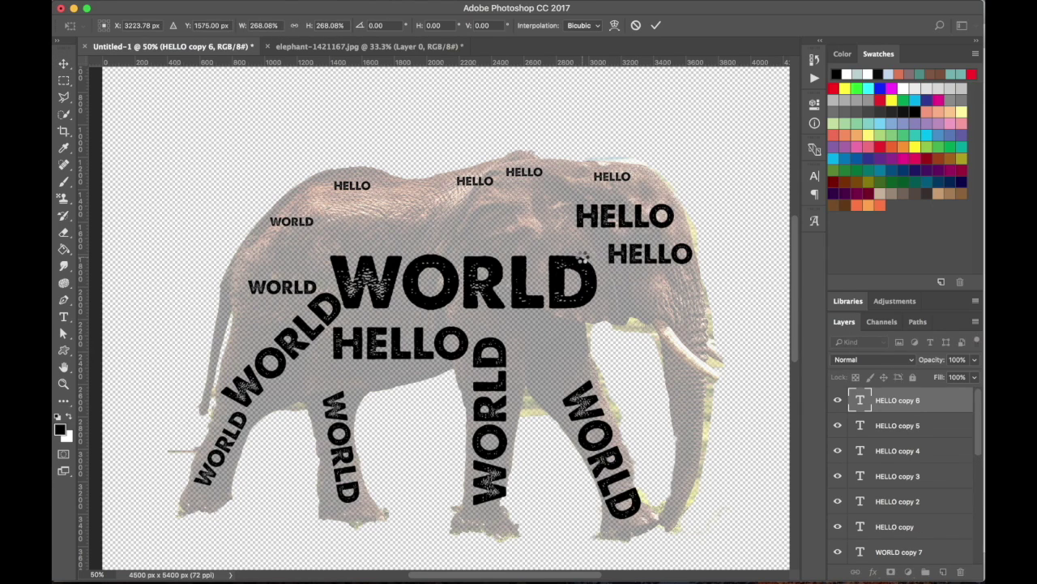
Enlarge the HELLO at the shoulder so it fills the space above the large WORLD
{"action": "left_click_drag", "start_coordinate": [474, 185], "coordinate": [553, 172]}
{"action": "key", "text": "super+t"}
{"action": "key", "text": "super+z"}
{"action": "left_click_drag", "start_coordinate": [444, 200], "coordinate": [410, 192]}
{"action": "key", "text": "Return"}
Enlarge the two HELLO words along the top of the elephant's neck and head
{"action": "left_click", "coordinate": [523, 172]}
{"action": "key", "text": "super+t"}
{"action": "left_click_drag", "start_coordinate": [504, 179], "coordinate": [474, 201]}
{"action": "key", "text": "Return"}
{"action": "left_click", "coordinate": [612, 176]}
{"action": "key", "text": "super+t"}
{"action": "left_click_drag", "start_coordinate": [594, 182], "coordinate": [557, 218]}
{"action": "key", "text": "Return"}
Enlarge the HELLO on the rear of the back and scale the WORLD below it to about 268%
{"action": "left_click", "coordinate": [350, 187]}
{"action": "key", "text": "super+t"}
{"action": "left_click_drag", "start_coordinate": [373, 195], "coordinate": [406, 206]}
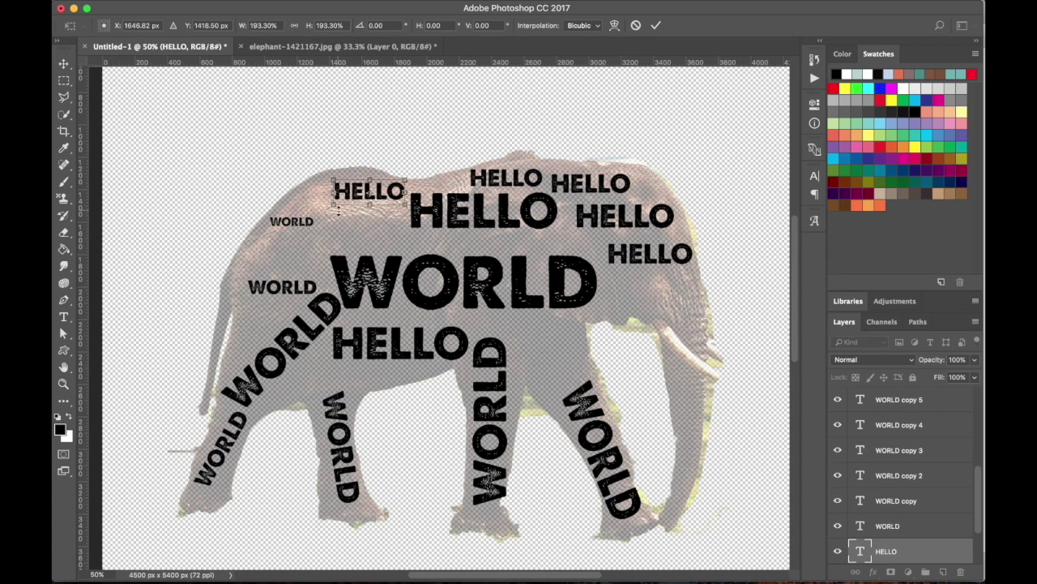
{"action": "key", "text": "Return"}
{"action": "left_click", "coordinate": [296, 222]}
{"action": "key", "text": "super+t"}
{"action": "left_click_drag", "start_coordinate": [315, 228], "coordinate": [392, 252]}
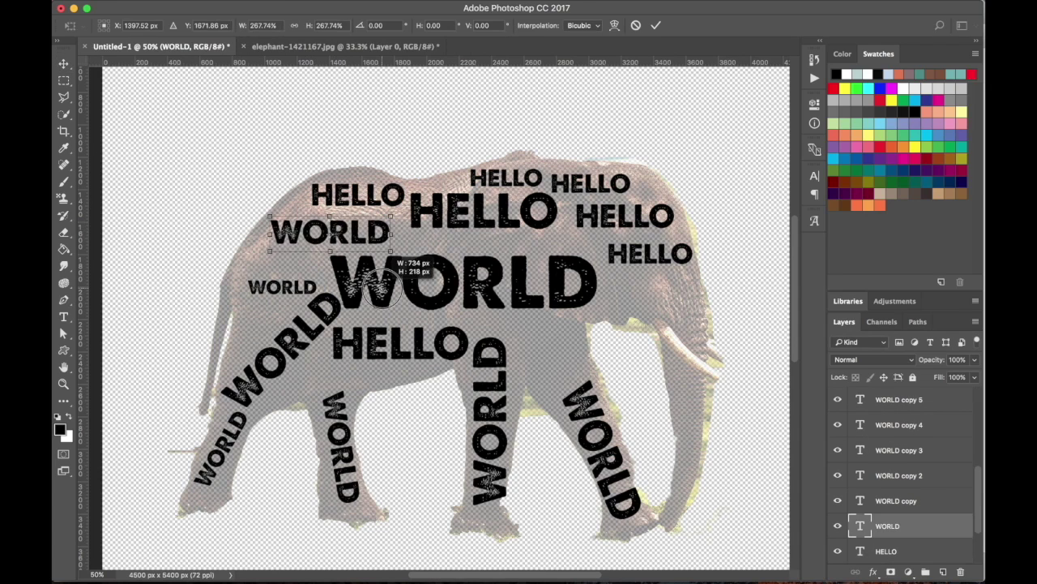
{"action": "key", "text": "Return"}
Rotate the rump's WORLD diagonally and scale it to run parallel to the thigh's WORLD
{"action": "left_click", "coordinate": [282, 286]}
{"action": "key", "text": "super+t"}
{"action": "left_click_drag", "start_coordinate": [301, 247], "coordinate": [267, 243]}
{"action": "left_click_drag", "start_coordinate": [265, 319], "coordinate": [256, 336]}
{"action": "left_click_drag", "start_coordinate": [298, 256], "coordinate": [298, 250]}
{"action": "key", "text": "Return"}
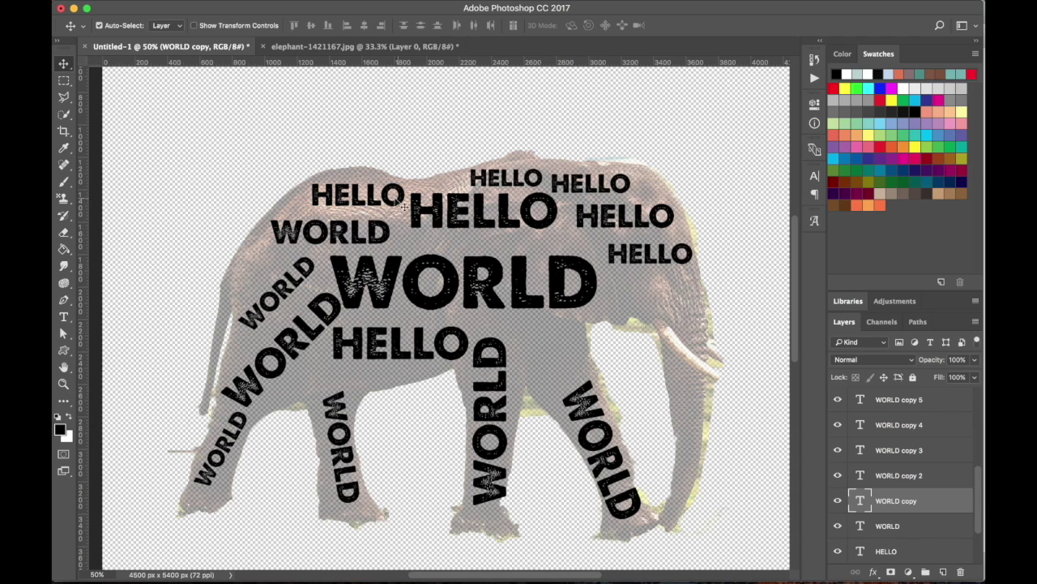
Place a copy of HELLO on the lower cheek and a smaller copy on the chest under the large WORLD
{"action": "left_click_drag", "start_coordinate": [391, 203], "coordinate": [607, 315]}
{"action": "key", "text": "super+z"}
{"action": "key", "text": "ctrl+t"}
{"action": "key", "text": "Return"}
{"action": "left_click_drag", "start_coordinate": [685, 308], "coordinate": [574, 333]}
{"action": "key", "text": "super+t"}
{"action": "key", "text": "Return"}
Copy the large WORLD to the top of the foremost leg, scale it to about 26% and rotate it about 28°
{"action": "left_click_drag", "start_coordinate": [474, 280], "coordinate": [537, 352]}
{"action": "key", "text": "ctrl+t"}
{"action": "left_click_drag", "start_coordinate": [660, 322], "coordinate": [577, 347]}
{"action": "left_click_drag", "start_coordinate": [392, 401], "coordinate": [516, 363]}
{"action": "left_click_drag", "start_coordinate": [578, 365], "coordinate": [584, 369]}
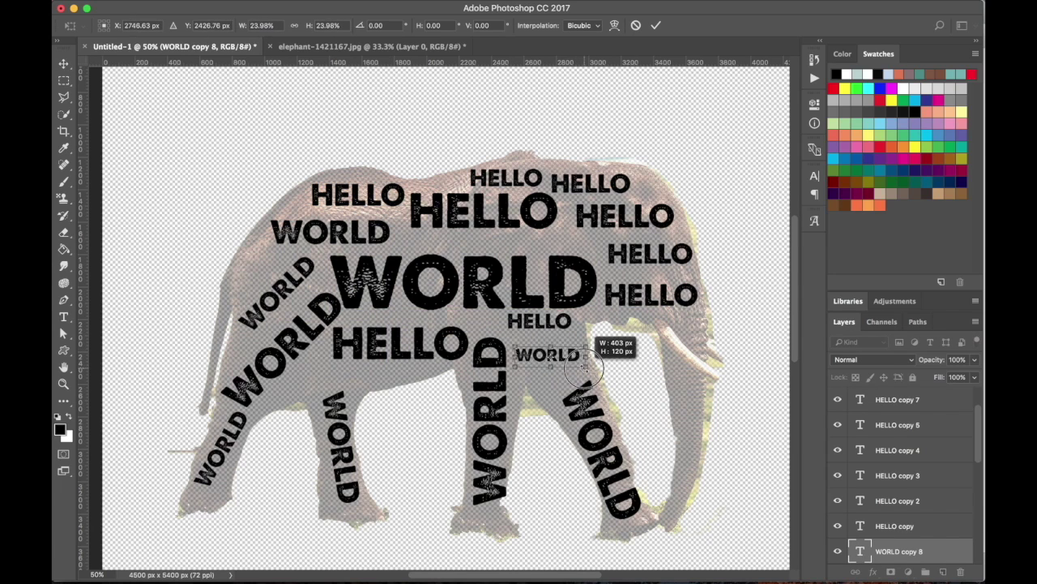
{"action": "left_click_drag", "start_coordinate": [592, 334], "coordinate": [585, 355]}
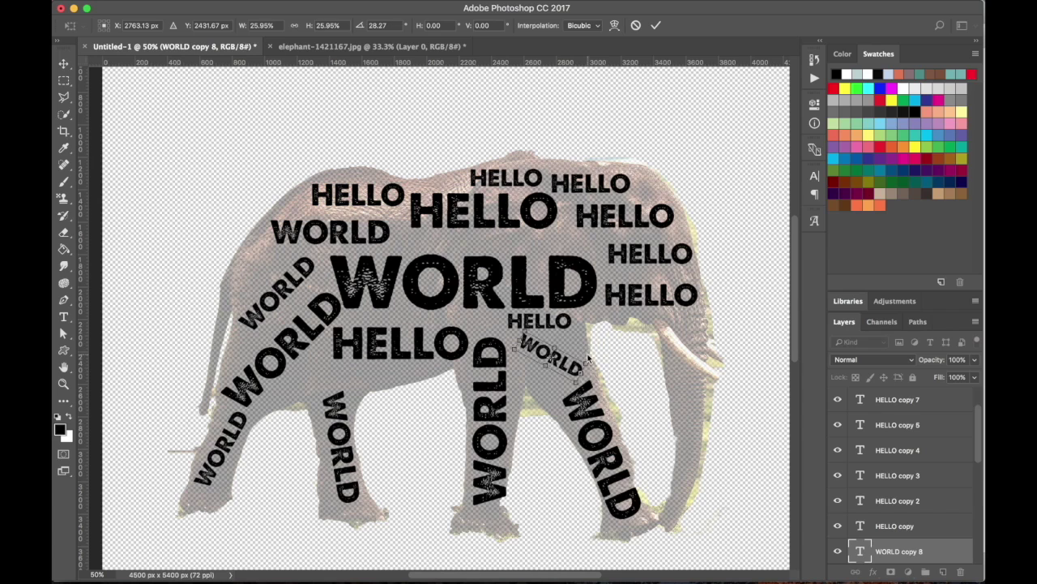
{"action": "key", "text": "Return"}
Place two WORLD copies along the trunk, rotated to follow it, with the smaller one on the lower part
{"action": "left_click_drag", "start_coordinate": [572, 367], "coordinate": [693, 425], "text": "alt"}
{"action": "key", "text": "ctrl+t"}
{"action": "key", "text": "Return"}
{"action": "key", "text": "ctrl+t"}
{"action": "left_click_drag", "start_coordinate": [716, 375], "coordinate": [698, 467]}
{"action": "key", "text": "Return"}
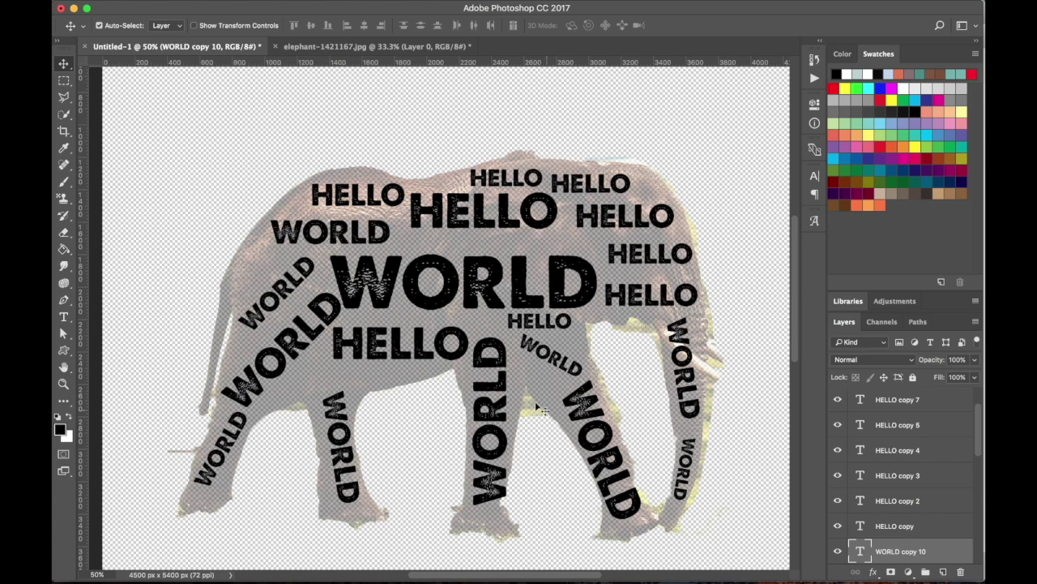
Tilt the WORLD on the near front leg slightly clockwise to match the leg
{"action": "left_click", "coordinate": [510, 369]}
{"action": "key", "text": "ctrl+t"}
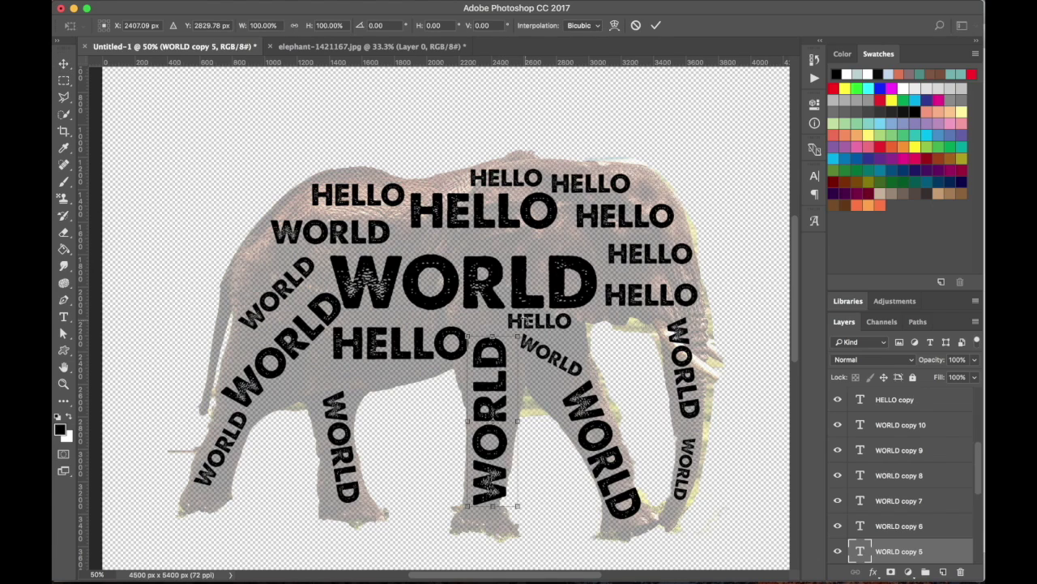
{"action": "key", "text": "Return"}
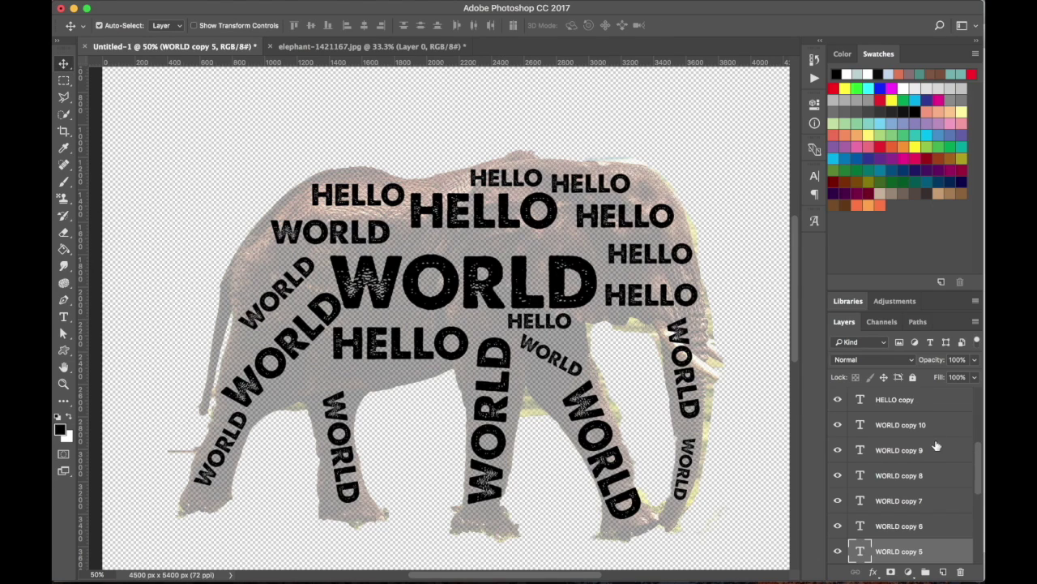
Select all the HELLO and WORLD text layers and rasterize their type
{"action": "scroll", "coordinate": [936, 446], "scroll_direction": "up", "scroll_amount": 5}
{"action": "left_click", "coordinate": [880, 410]}
{"action": "scroll", "coordinate": [878, 418], "scroll_direction": "down", "scroll_amount": 5}
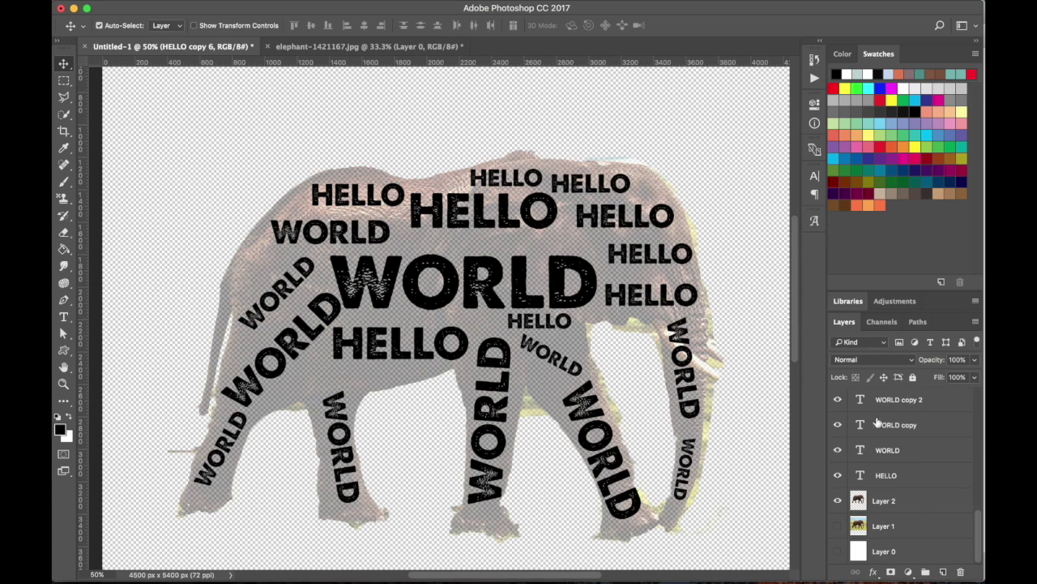
{"action": "left_click", "coordinate": [861, 481], "text": "shift"}
{"action": "scroll", "coordinate": [862, 481], "scroll_direction": "up", "scroll_amount": 5}
{"action": "scroll", "coordinate": [878, 426], "scroll_direction": "down", "scroll_amount": 5}
{"action": "scroll", "coordinate": [878, 425], "scroll_direction": "up", "scroll_amount": 5}
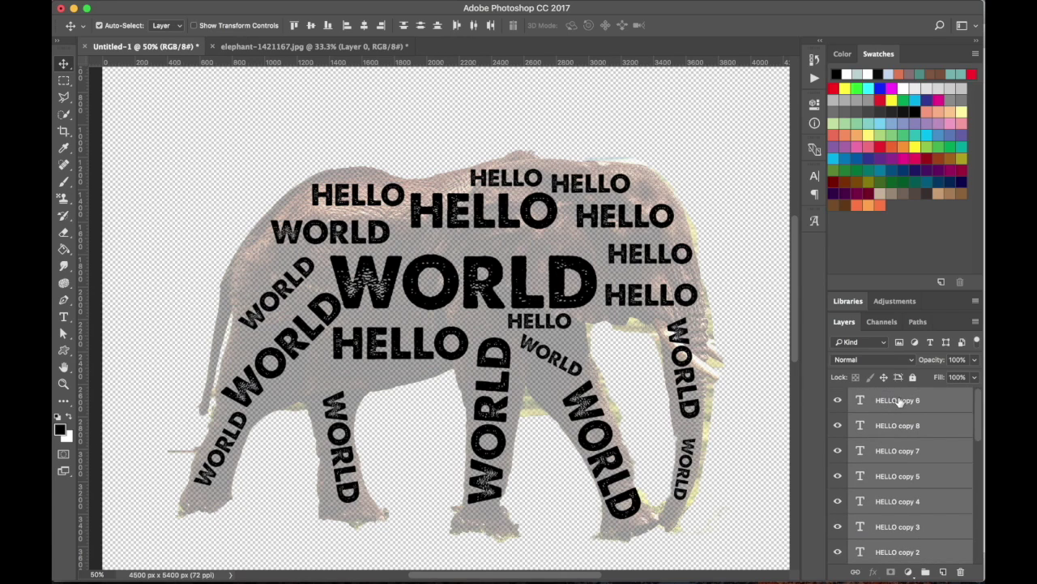
{"action": "right_click", "coordinate": [902, 403]}
{"action": "mouse_move", "coordinate": [816, 573]}
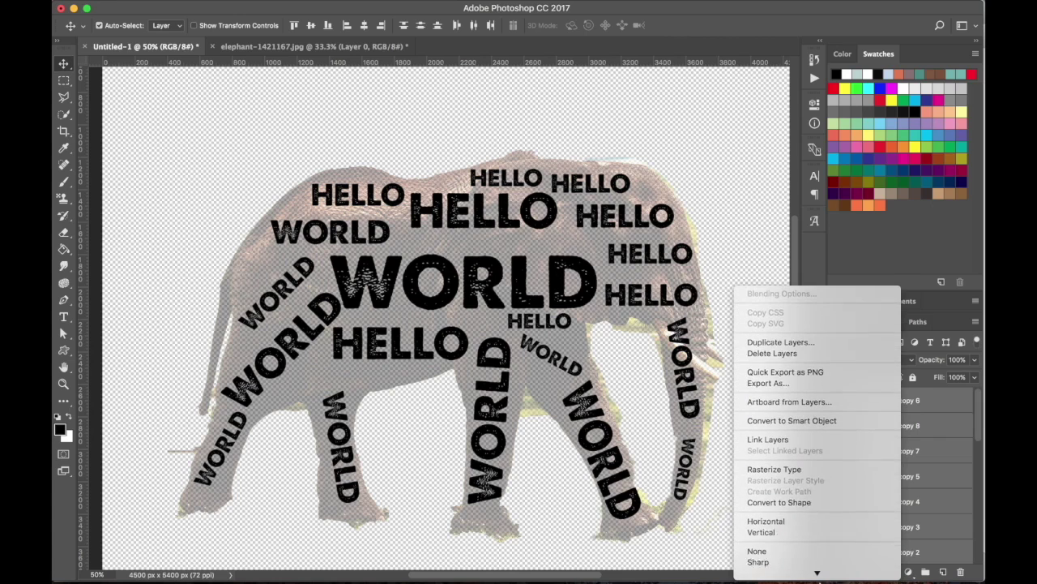
{"action": "left_click", "coordinate": [817, 426]}
{"action": "left_click", "coordinate": [817, 426]}
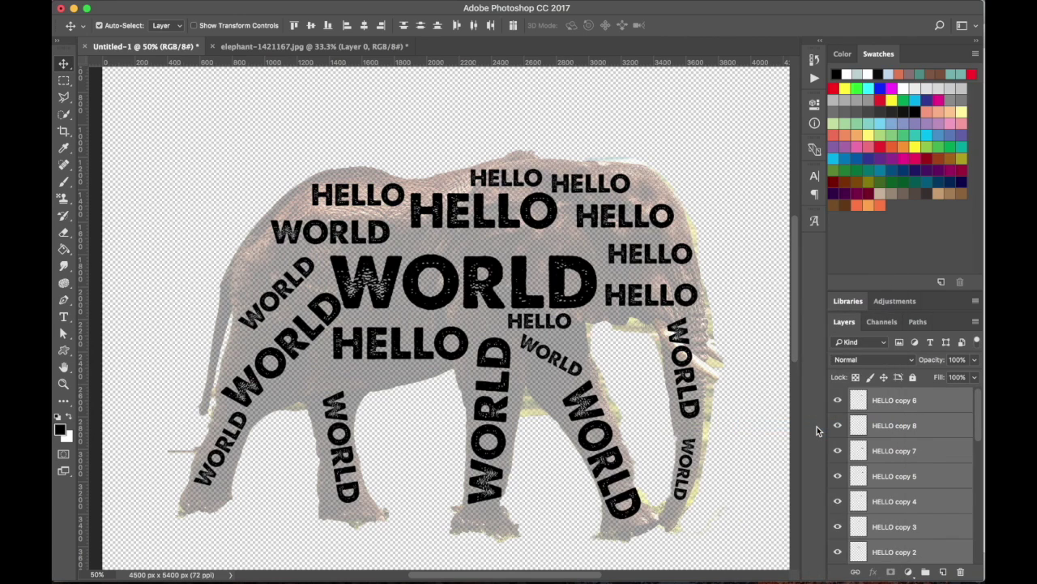
Examine the rasterized HELLO and WORLD layers in the stack and identify the original HELLO by toggling its visibility
{"action": "scroll", "coordinate": [885, 431], "scroll_direction": "down", "scroll_amount": 5}
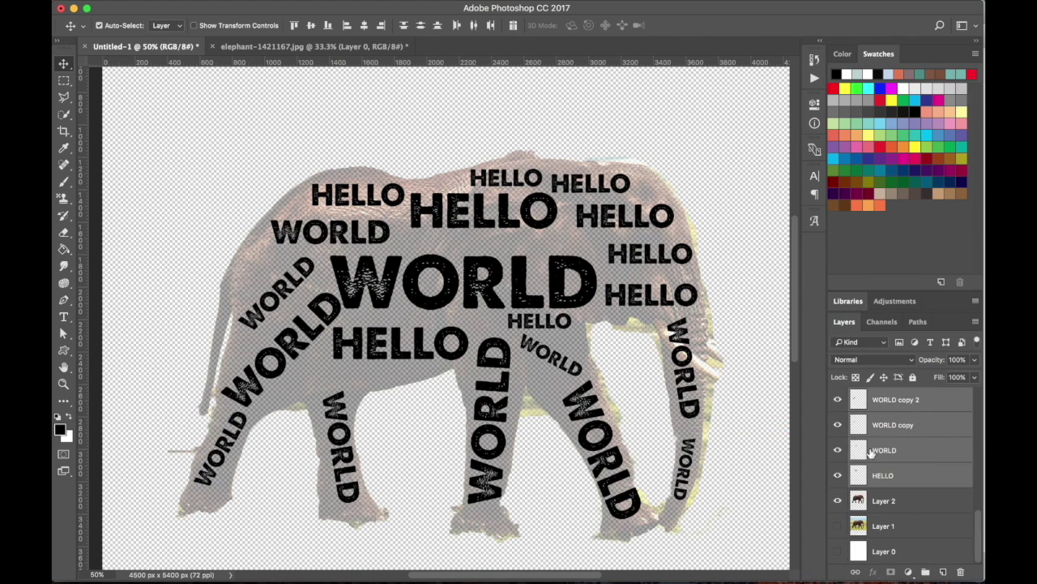
{"action": "left_click", "coordinate": [861, 486]}
{"action": "scroll", "coordinate": [860, 478], "scroll_direction": "up", "scroll_amount": 5}
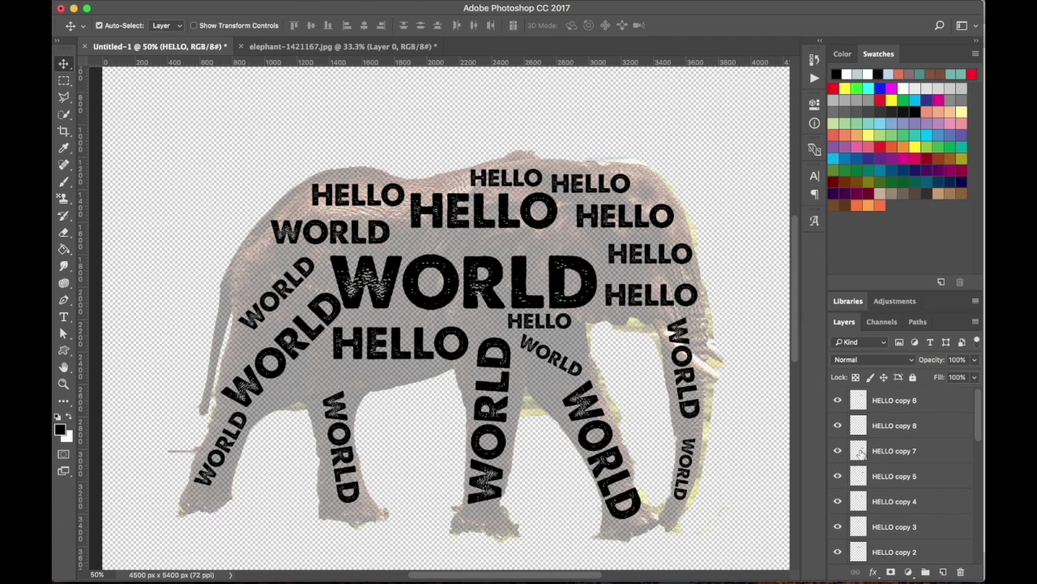
{"action": "left_click", "coordinate": [862, 407]}
{"action": "left_click", "coordinate": [863, 424]}
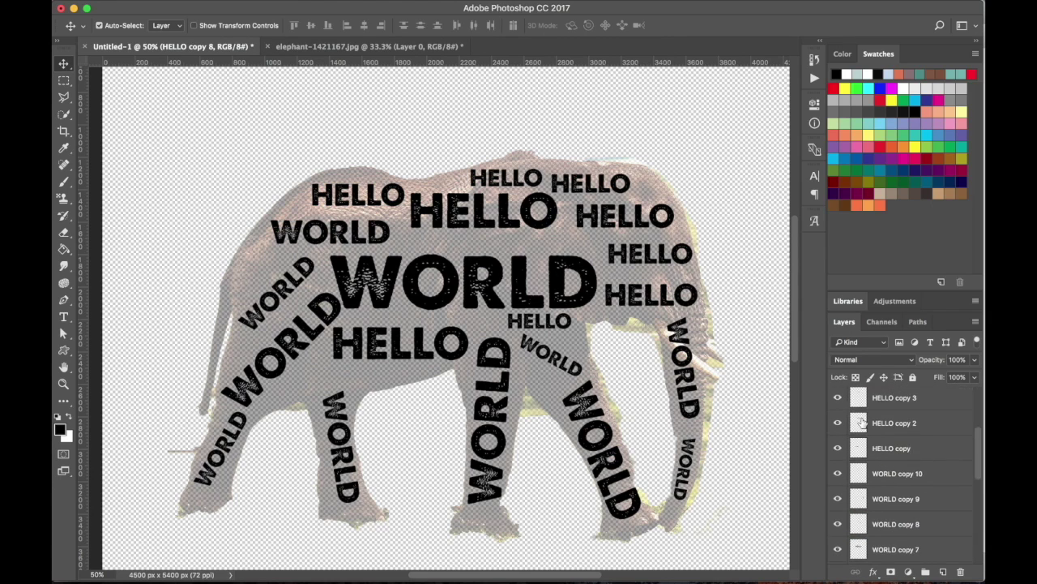
{"action": "scroll", "coordinate": [862, 422], "scroll_direction": "down", "scroll_amount": 5}
{"action": "left_click", "coordinate": [855, 457]}
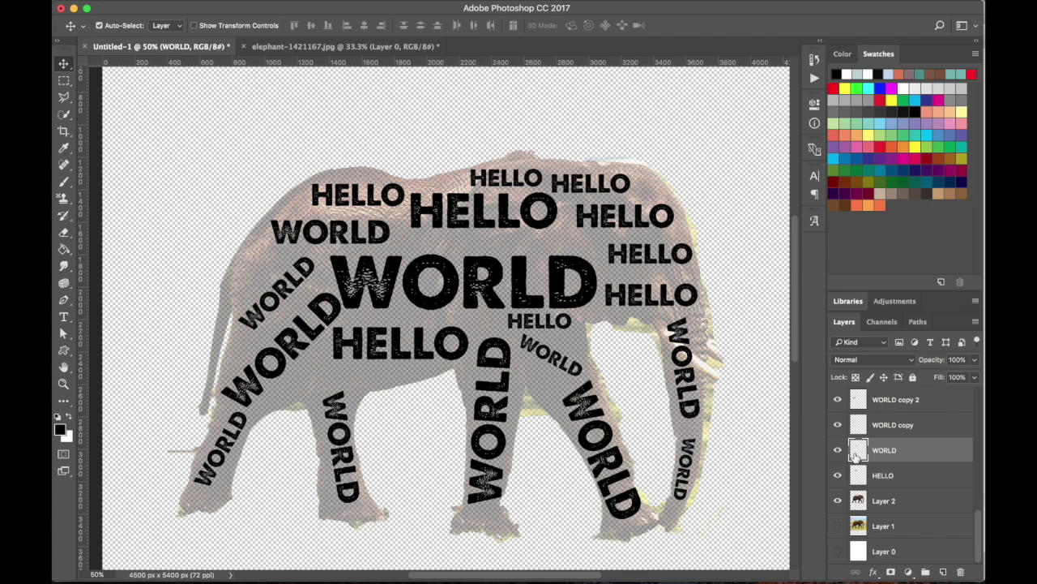
{"action": "left_click", "coordinate": [857, 481]}
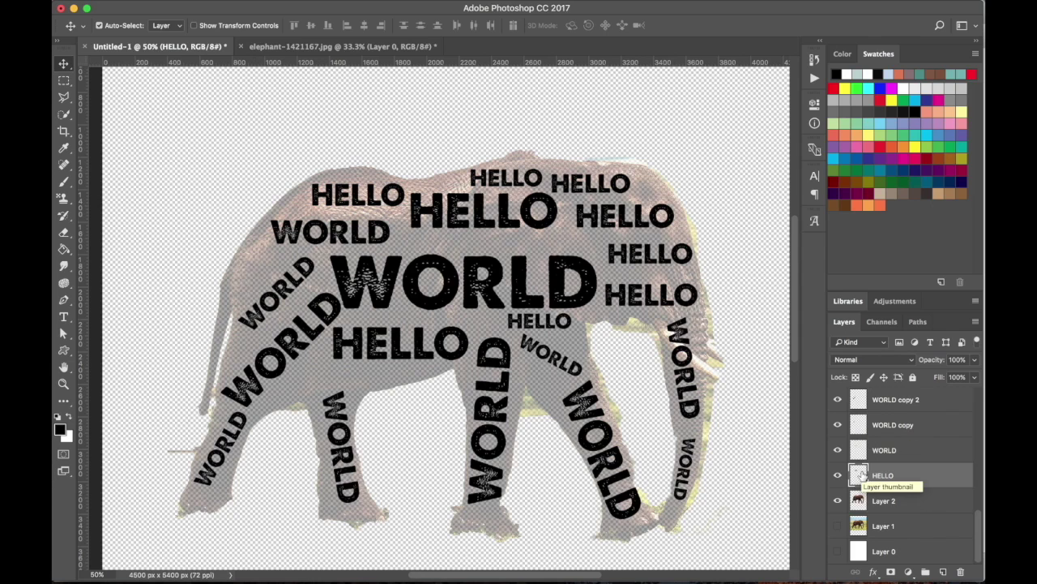
{"action": "double_click", "coordinate": [860, 479]}
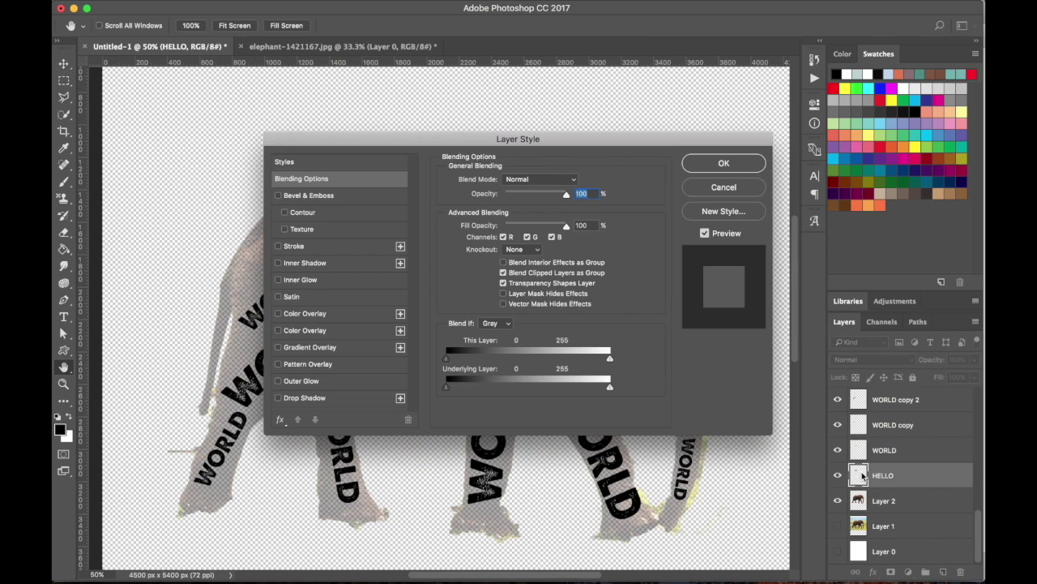
{"action": "left_click", "coordinate": [746, 194]}
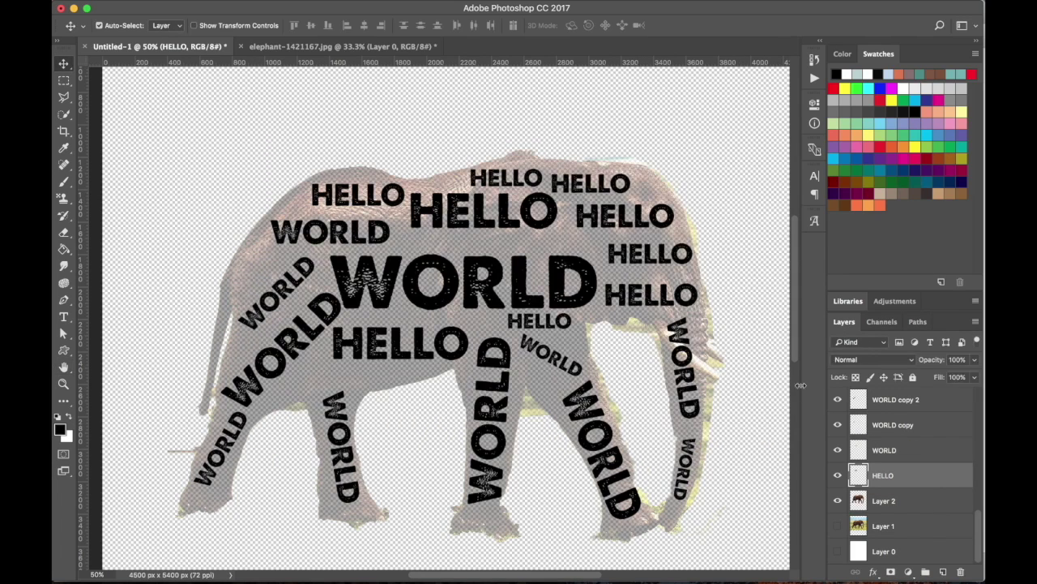
{"action": "left_click", "coordinate": [838, 475]}
{"action": "left_click", "coordinate": [838, 476]}
Warp the original HELLO above the rump so its letters slant and curve along the outline of the elephant's back
{"action": "left_click", "coordinate": [194, 7]}
{"action": "mouse_move", "coordinate": [180, 5]}
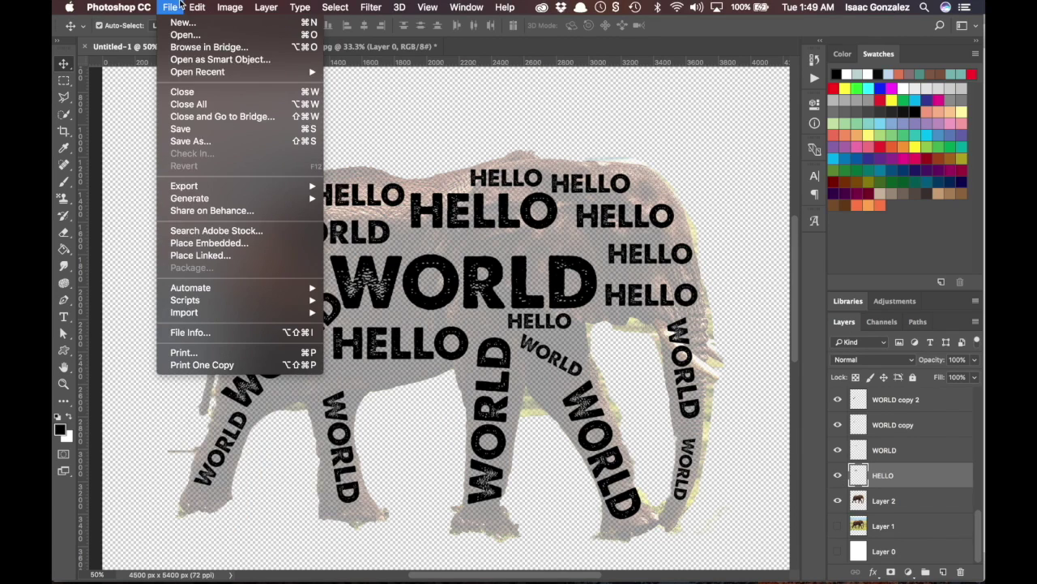
{"action": "mouse_move", "coordinate": [241, 296]}
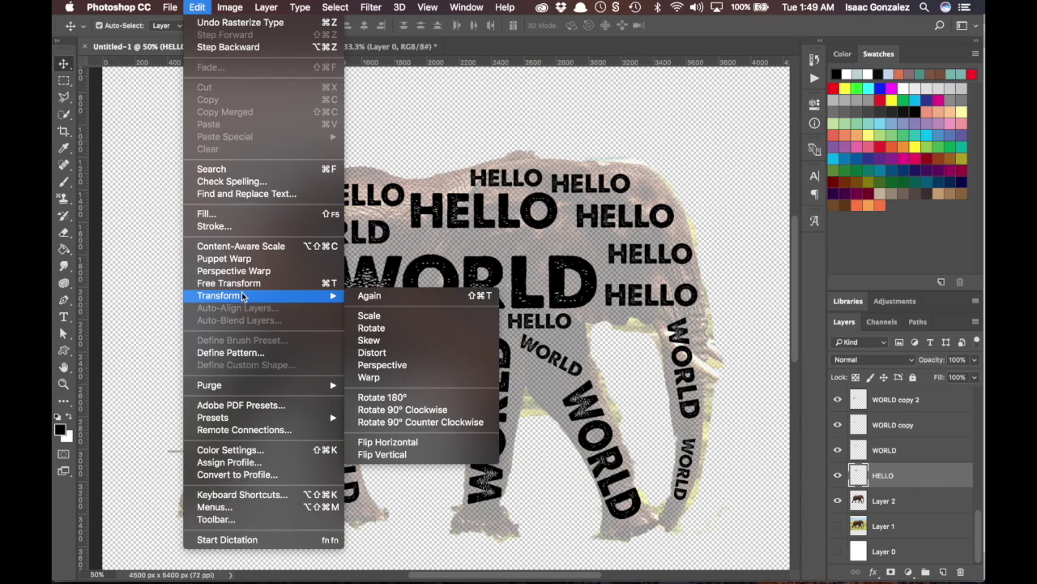
{"action": "left_click", "coordinate": [395, 378]}
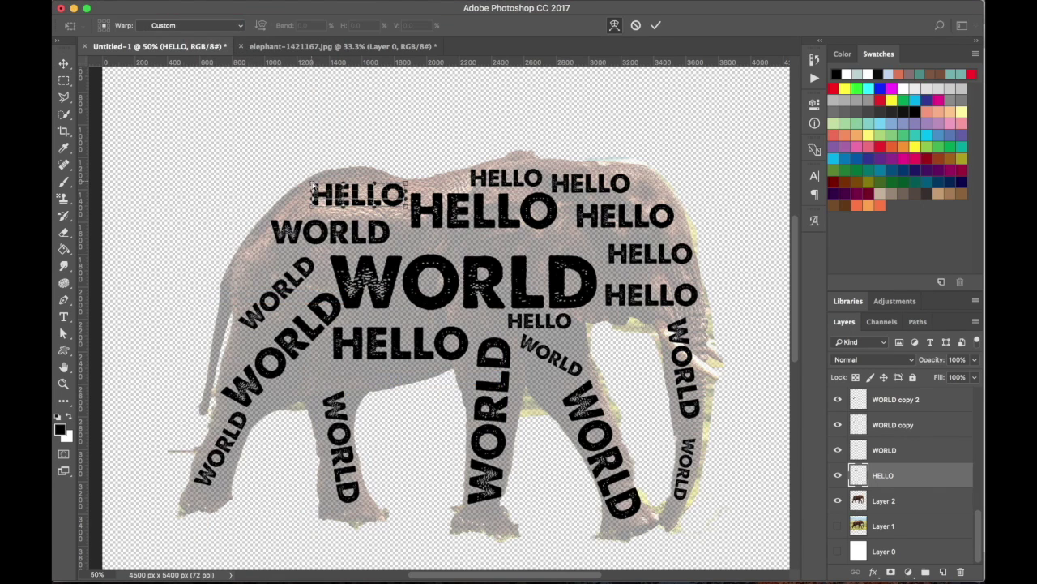
{"action": "left_click_drag", "start_coordinate": [310, 184], "coordinate": [345, 174]}
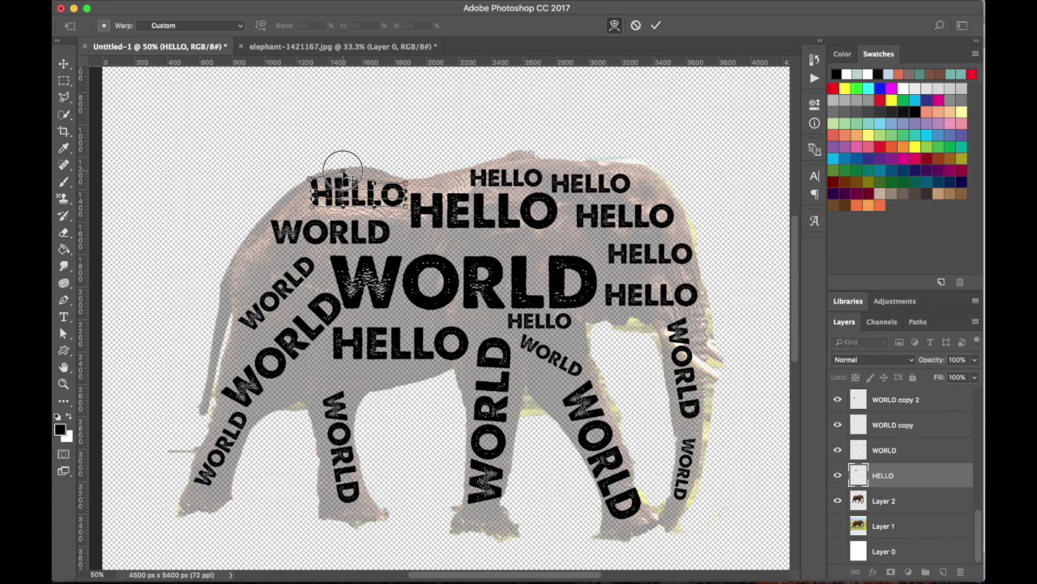
{"action": "left_click_drag", "start_coordinate": [375, 188], "coordinate": [378, 168]}
{"action": "mouse_move", "coordinate": [405, 207]}
{"action": "left_mouse_down"}
{"action": "mouse_move", "coordinate": [407, 215]}
{"action": "mouse_move", "coordinate": [411, 189]}
{"action": "left_mouse_up"}
{"action": "left_click_drag", "start_coordinate": [313, 207], "coordinate": [292, 200]}
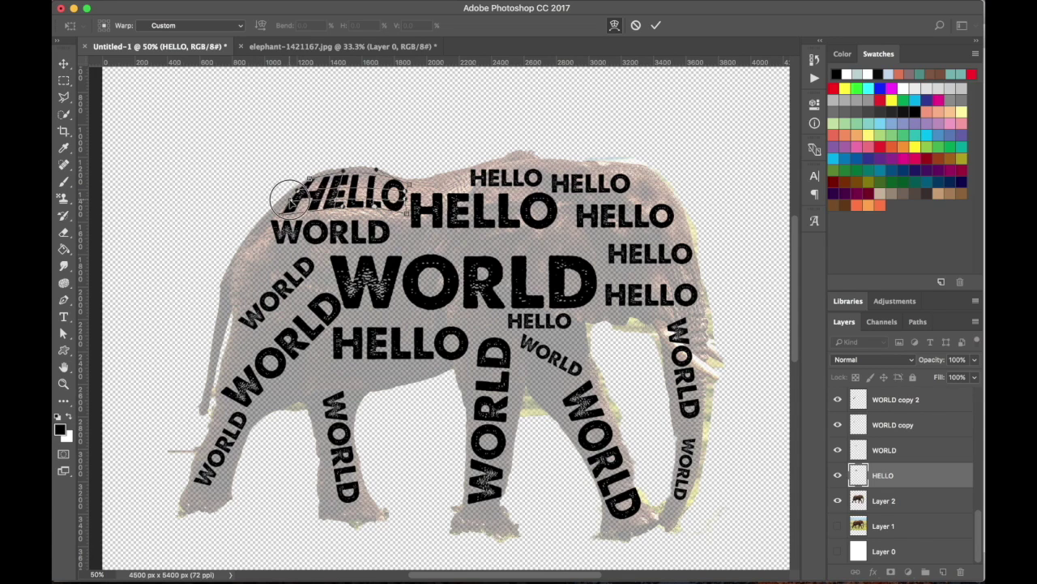
{"action": "left_click_drag", "start_coordinate": [375, 204], "coordinate": [379, 213]}
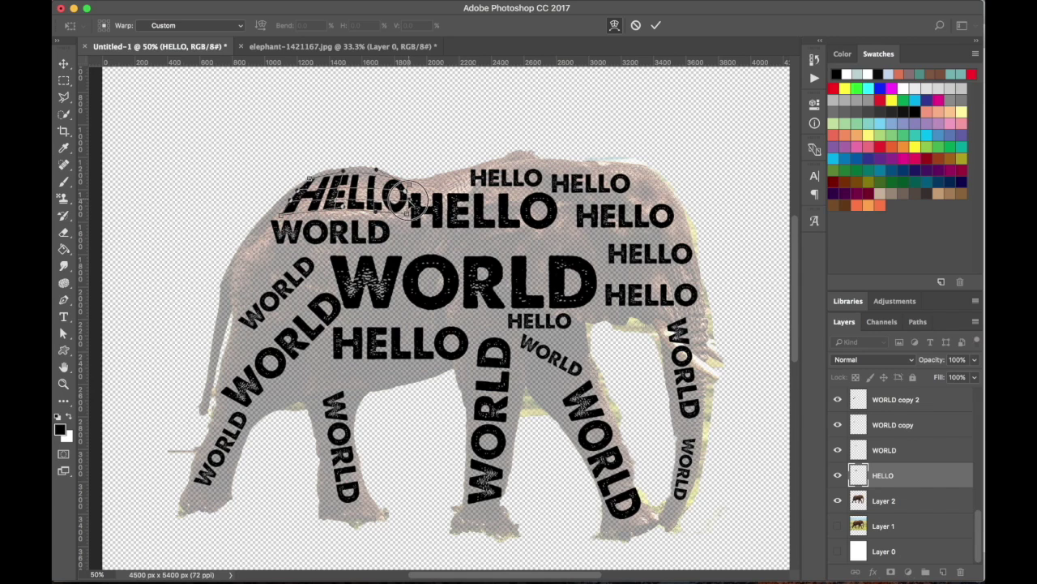
{"action": "key", "text": "Return"}
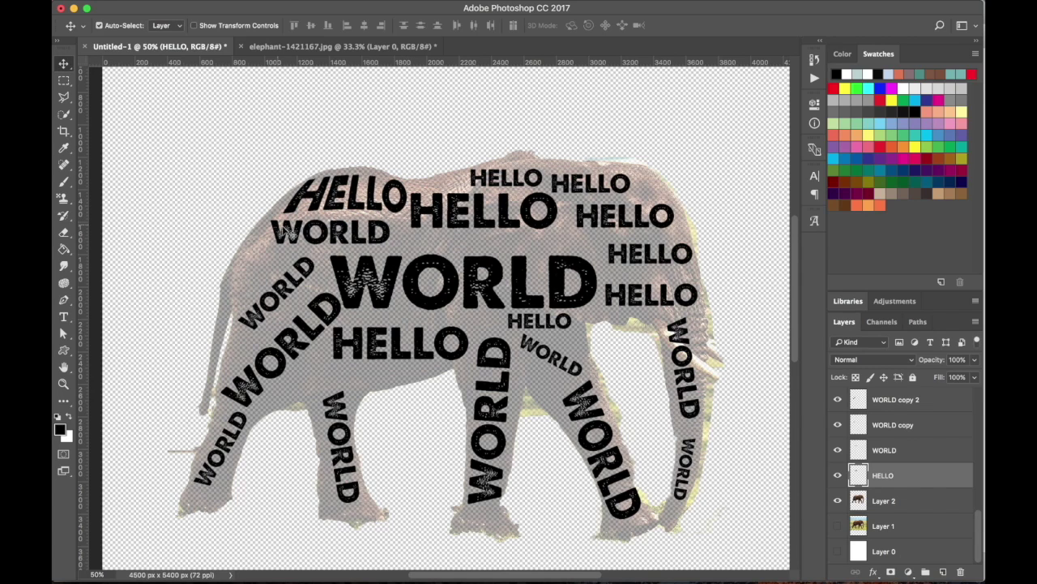
Enlarge the WORLD below the warped HELLO slightly toward the elephant's rump
{"action": "left_click", "coordinate": [296, 236]}
{"action": "key", "text": "super+t"}
{"action": "left_click_drag", "start_coordinate": [270, 245], "coordinate": [266, 258]}
{"action": "key", "text": "Return"}
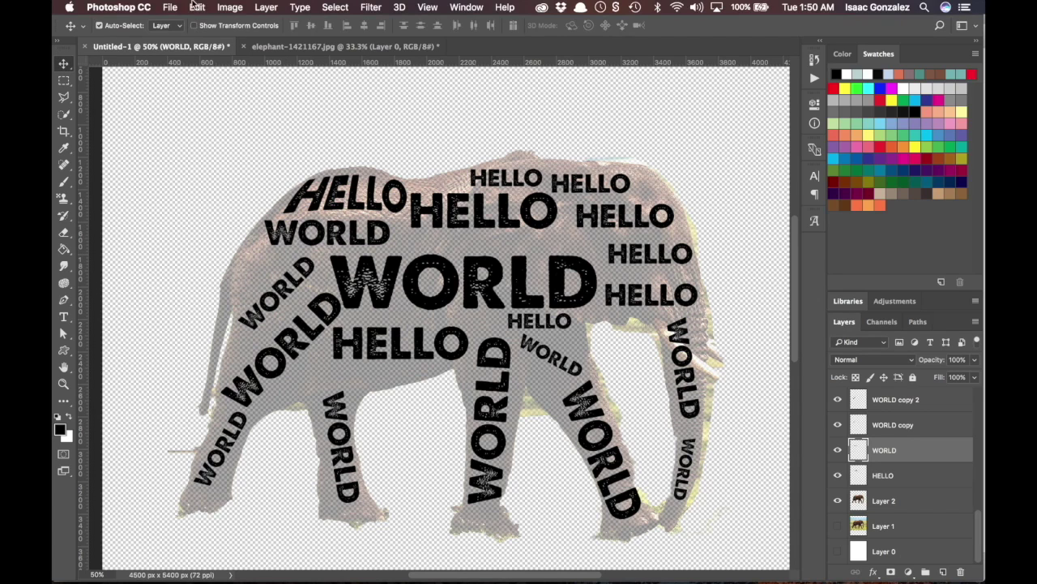
Warp the WORLD below the curved HELLO so it bends down along the rump and fills the gap beneath HELLO
{"action": "left_click", "coordinate": [171, 8]}
{"action": "mouse_move", "coordinate": [201, 12]}
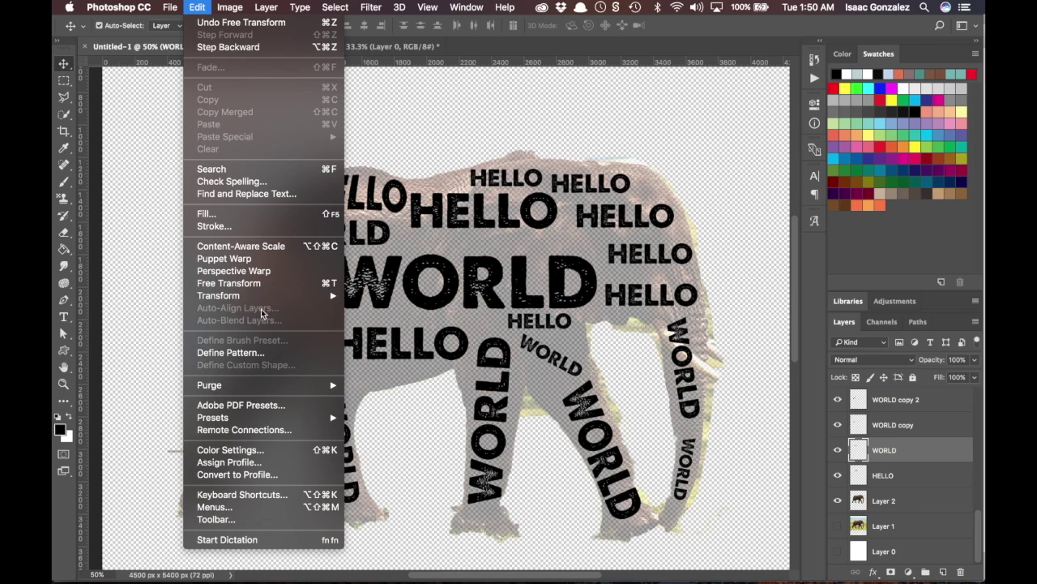
{"action": "mouse_move", "coordinate": [262, 299]}
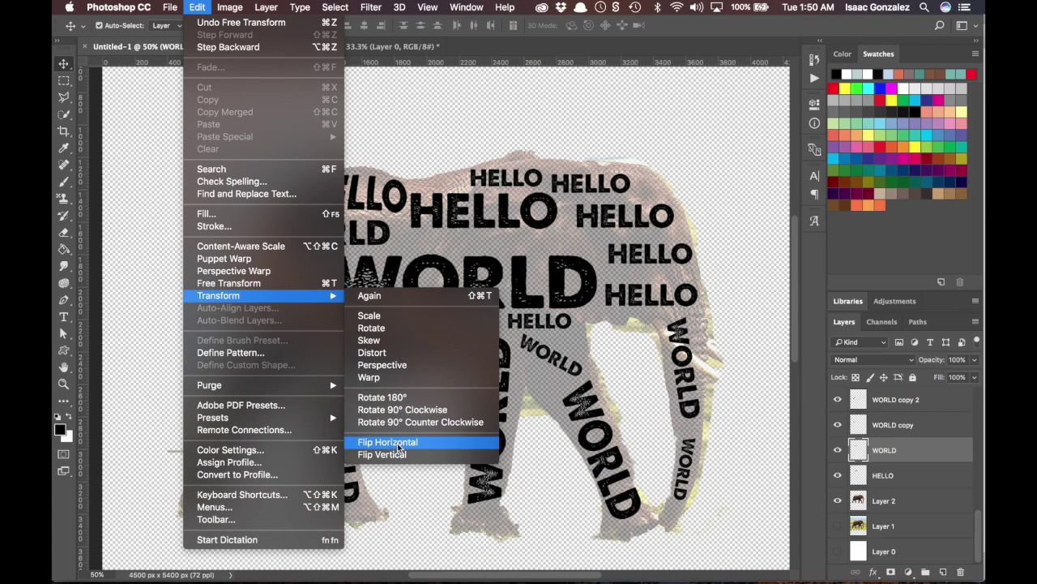
{"action": "left_click", "coordinate": [394, 377]}
{"action": "left_click_drag", "start_coordinate": [262, 250], "coordinate": [246, 232]}
{"action": "left_click_drag", "start_coordinate": [392, 219], "coordinate": [398, 211]}
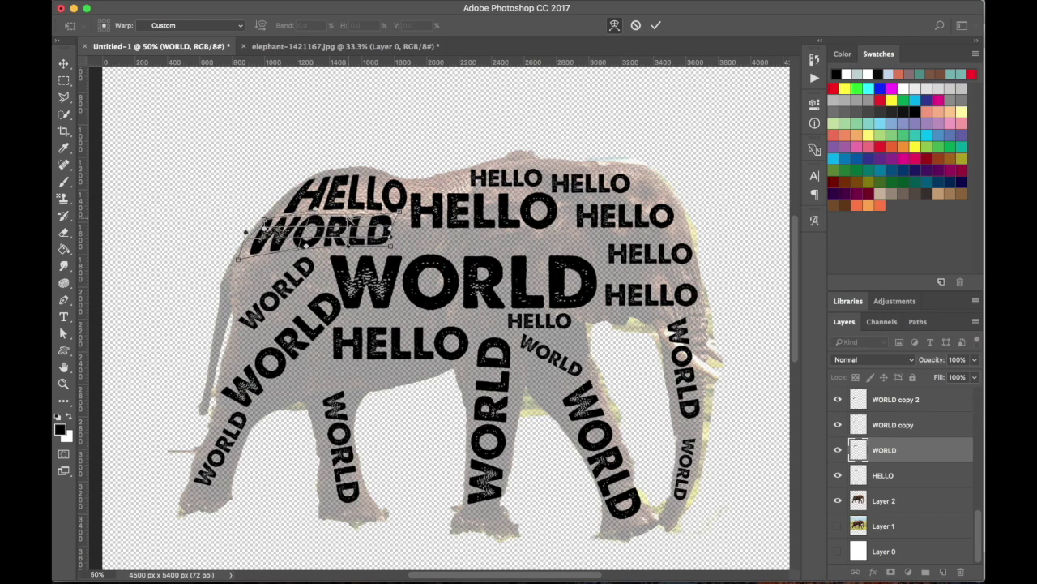
{"action": "left_click_drag", "start_coordinate": [395, 252], "coordinate": [406, 253]}
{"action": "mouse_move", "coordinate": [238, 259]}
{"action": "left_mouse_down"}
{"action": "mouse_move", "coordinate": [222, 255]}
{"action": "mouse_move", "coordinate": [223, 266]}
{"action": "left_mouse_up"}
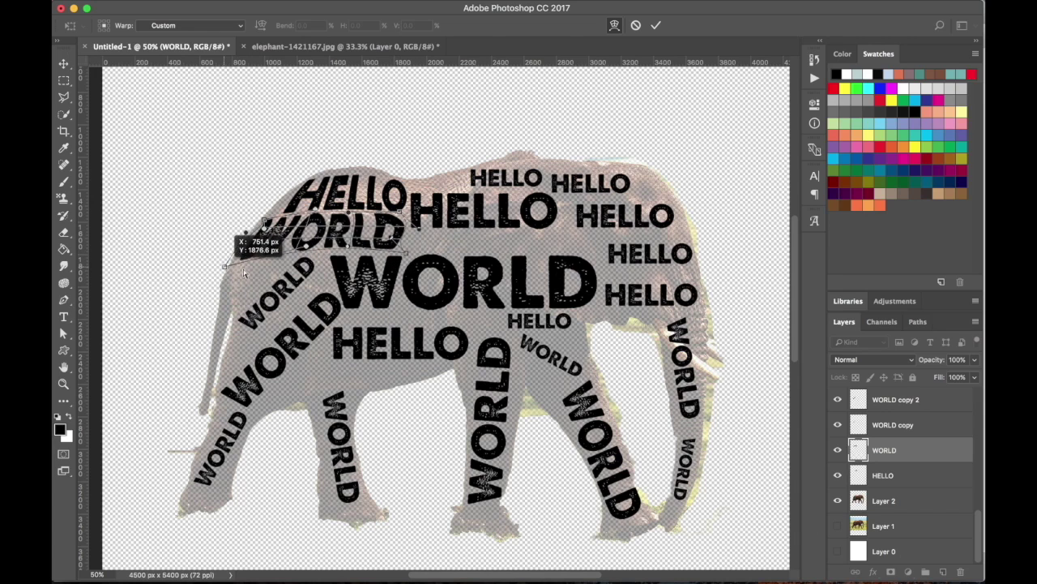
{"action": "key", "text": "Return"}
{"action": "left_click", "coordinate": [295, 289]}
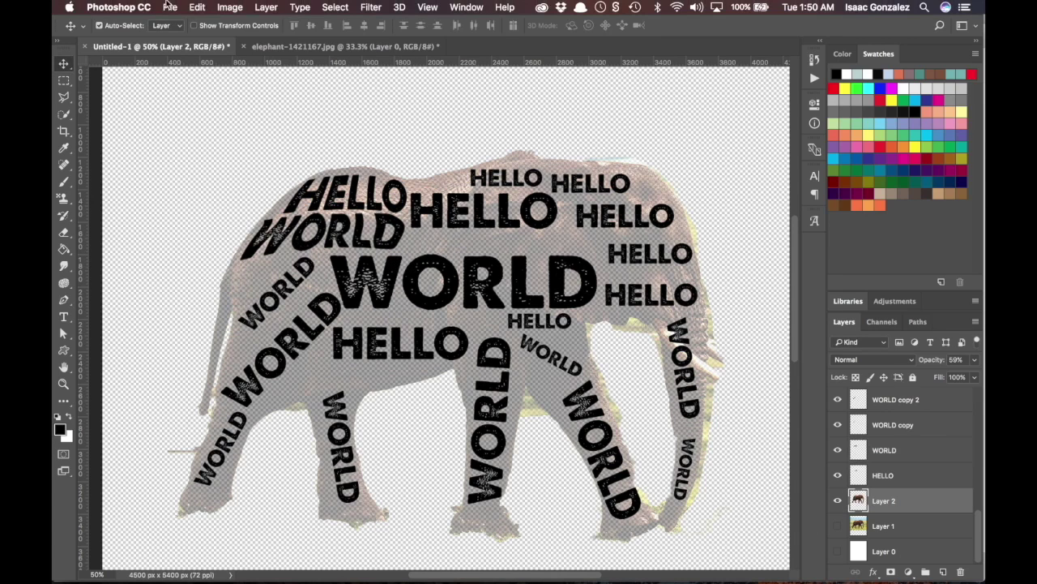
{"action": "left_click", "coordinate": [170, 7]}
{"action": "mouse_move", "coordinate": [196, 7]}
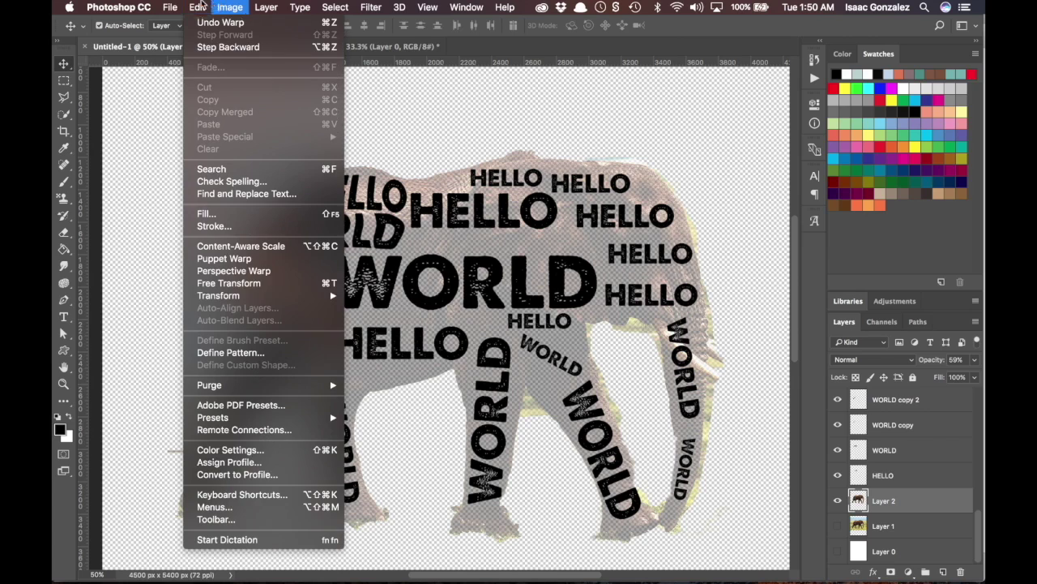
{"action": "mouse_move", "coordinate": [334, 299]}
{"action": "left_click", "coordinate": [394, 378]}
{"action": "key", "text": "ctrl+t"}
{"action": "key", "text": "Escape"}
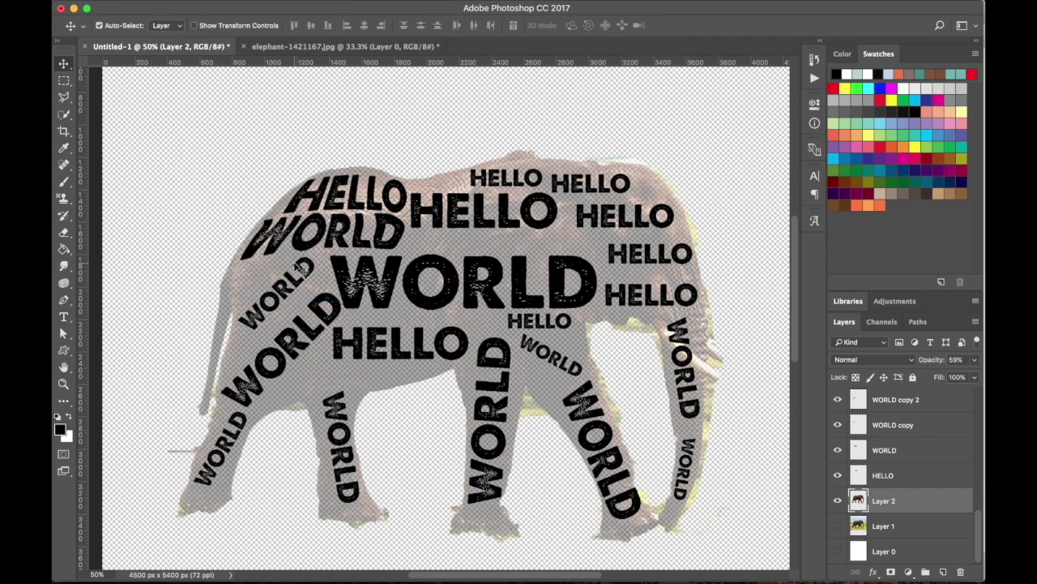
Warp the small diagonal WORLD on the hindquarters so its letters spread out toward the rear outline
{"action": "left_click", "coordinate": [305, 276]}
{"action": "left_click", "coordinate": [171, 7]}
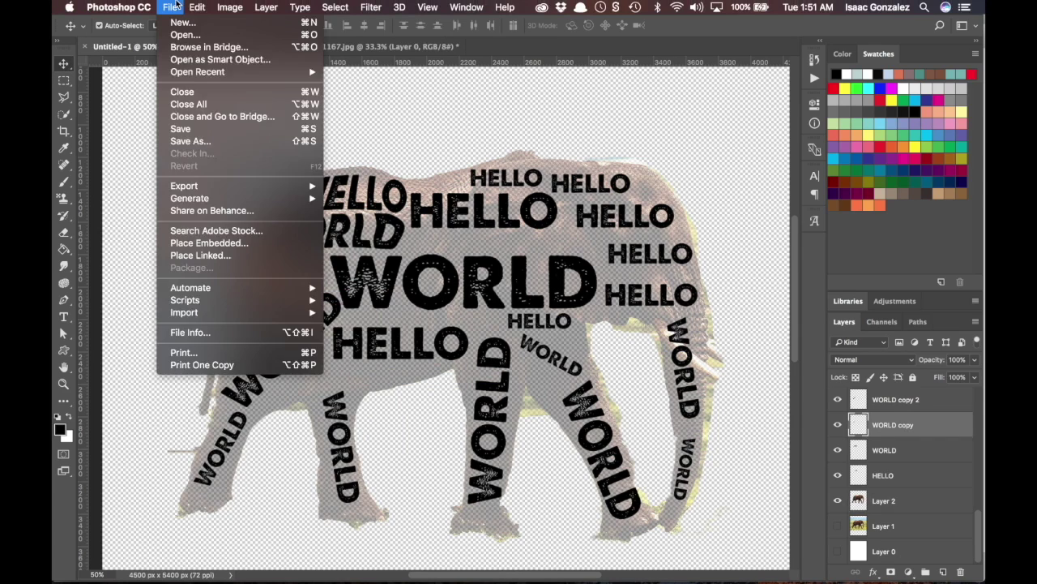
{"action": "mouse_move", "coordinate": [197, 7]}
{"action": "mouse_move", "coordinate": [259, 295]}
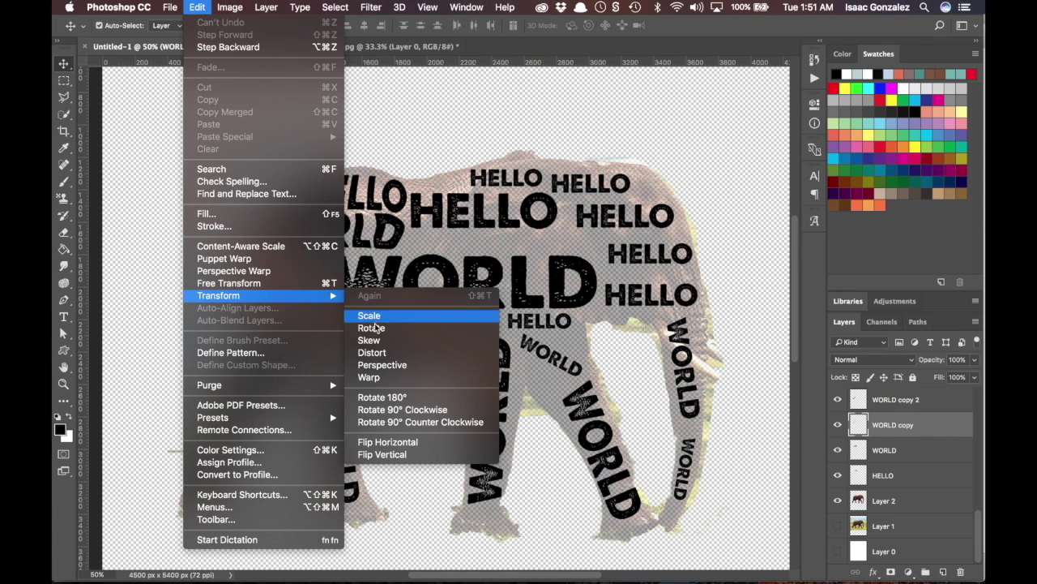
{"action": "left_click", "coordinate": [381, 375]}
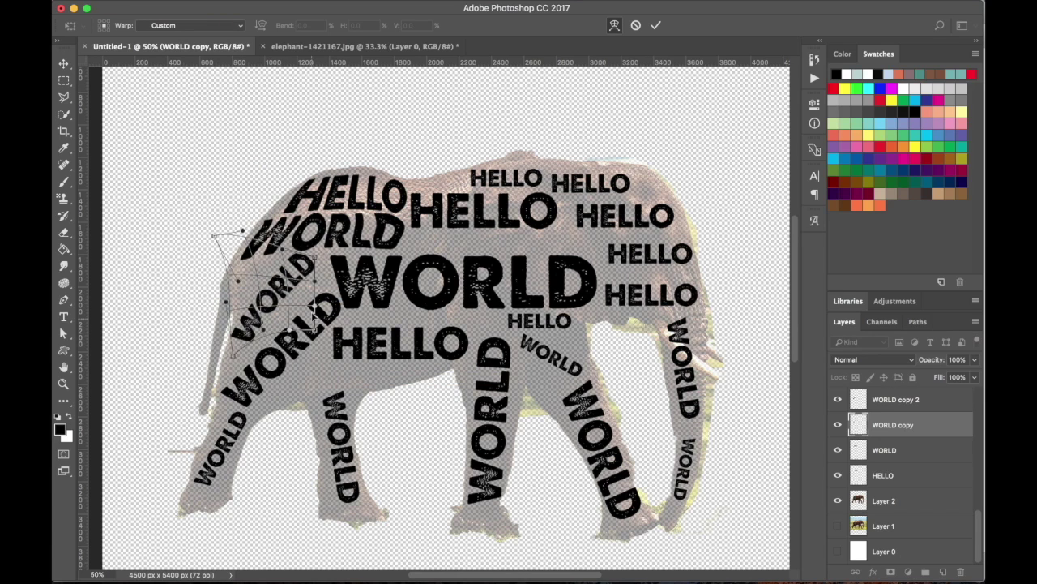
{"action": "key", "text": "Return"}
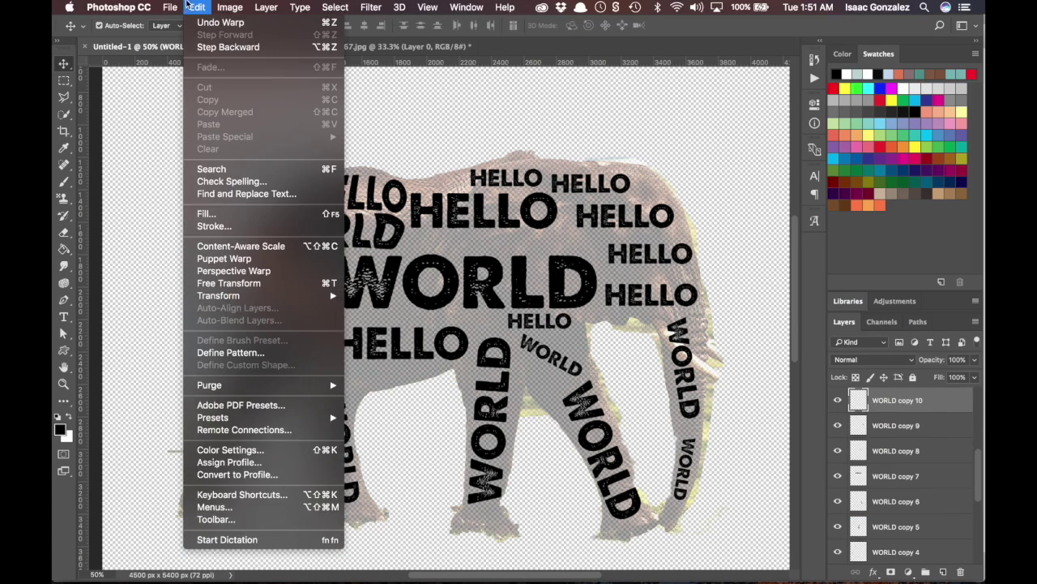
Warp the smaller WORLD on the lower trunk so it curves down to the trunk's tip
{"action": "left_click", "coordinate": [380, 375]}
{"action": "left_click_drag", "start_coordinate": [694, 511], "coordinate": [678, 530]}
{"action": "left_click_drag", "start_coordinate": [680, 440], "coordinate": [674, 430]}
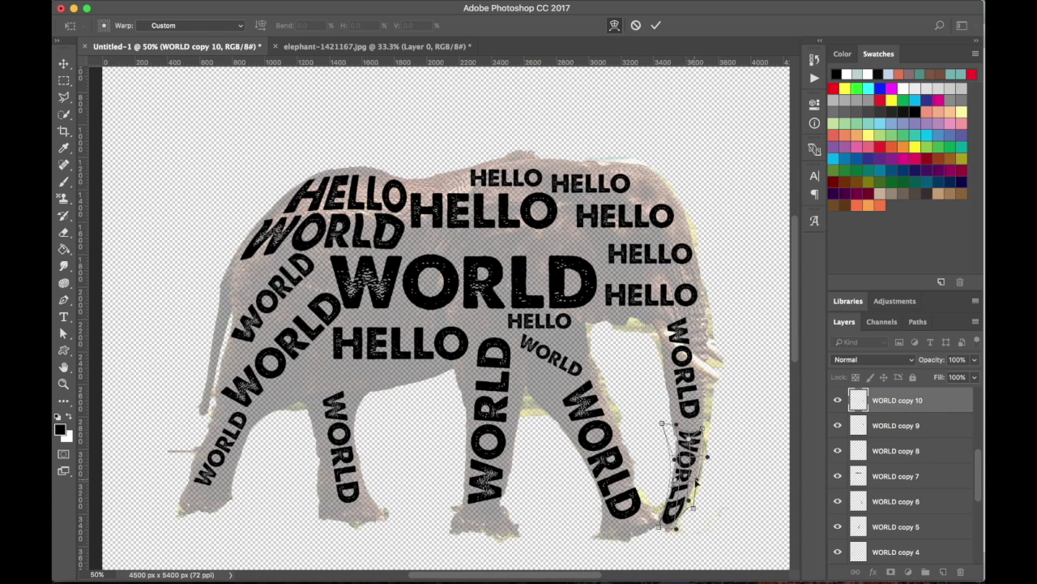
{"action": "key", "text": "Return"}
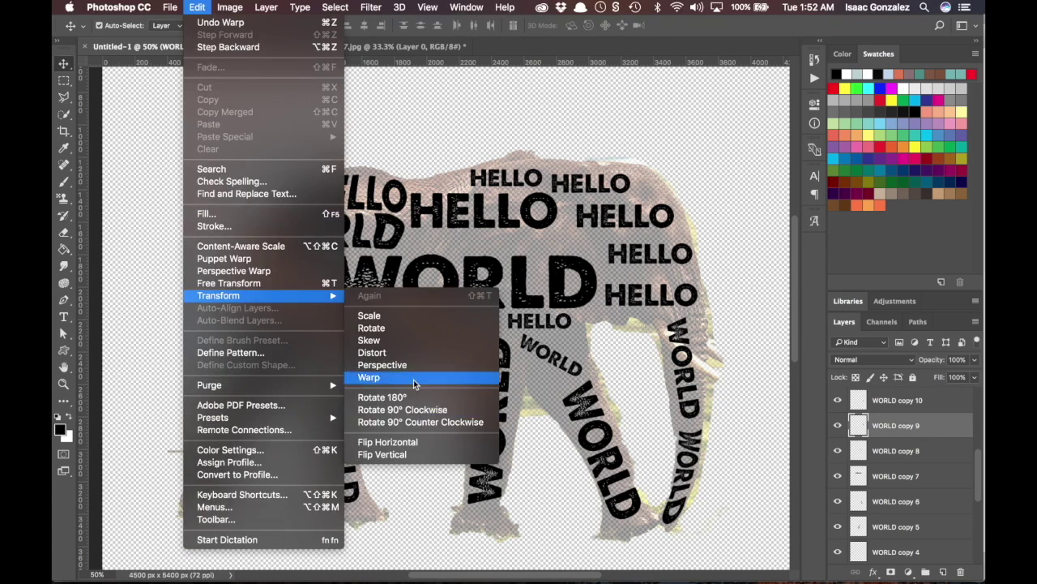
Warp the WORLD on the upper trunk so it widens toward the head and fills the trunk's outline
{"action": "left_click", "coordinate": [393, 377]}
{"action": "mouse_move", "coordinate": [702, 423]}
{"action": "left_mouse_down"}
{"action": "mouse_move", "coordinate": [710, 433]}
{"action": "mouse_move", "coordinate": [702, 427]}
{"action": "left_mouse_up"}
{"action": "left_click_drag", "start_coordinate": [701, 351], "coordinate": [740, 332]}
{"action": "left_click_drag", "start_coordinate": [668, 351], "coordinate": [650, 347]}
{"action": "left_click_drag", "start_coordinate": [668, 385], "coordinate": [652, 392]}
{"action": "left_click_drag", "start_coordinate": [666, 429], "coordinate": [663, 431]}
{"action": "left_click_drag", "start_coordinate": [701, 317], "coordinate": [733, 292]}
{"action": "left_click_drag", "start_coordinate": [690, 317], "coordinate": [719, 296]}
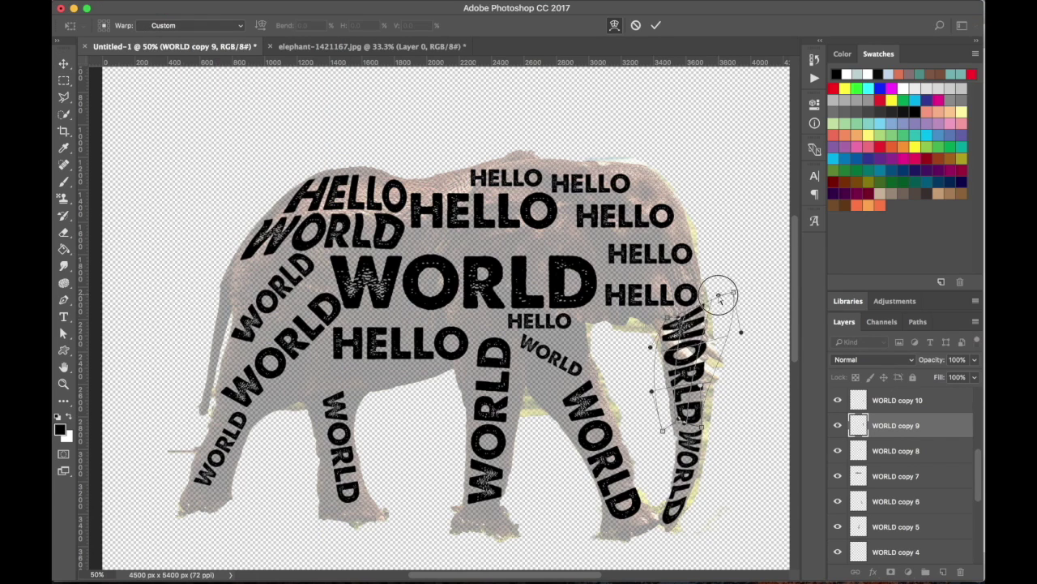
{"action": "key", "text": "Return"}
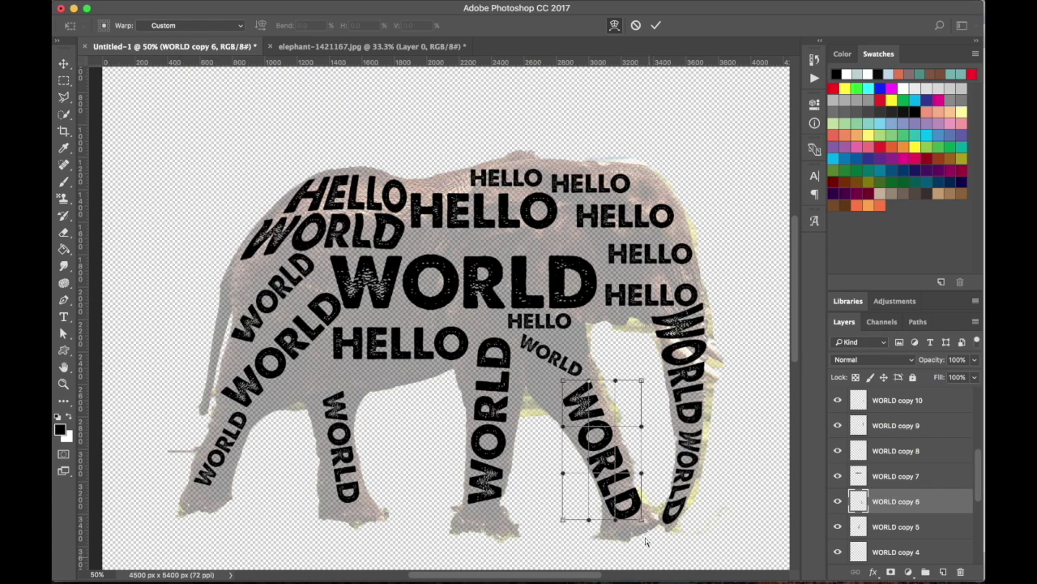
Warp the large WORLD on the foremost leg so it widens at the top and follows the leg's outline
{"action": "left_click_drag", "start_coordinate": [621, 375], "coordinate": [621, 373]}
{"action": "left_click_drag", "start_coordinate": [564, 380], "coordinate": [539, 376]}
{"action": "left_click_drag", "start_coordinate": [564, 426], "coordinate": [553, 418]}
{"action": "left_click_drag", "start_coordinate": [641, 427], "coordinate": [654, 424]}
{"action": "left_click_drag", "start_coordinate": [621, 372], "coordinate": [562, 294]}
{"action": "key", "text": "Return"}
Rotate the small WORLD at the top of the foremost leg to horizontal
{"action": "left_click", "coordinate": [551, 355]}
{"action": "key", "text": "super+t"}
{"action": "key", "text": "Return"}
Warp the small horizontal WORLD above the foremost leg, stretching it taller to fill the space under the small HELLO
{"action": "left_click", "coordinate": [170, 7]}
{"action": "mouse_move", "coordinate": [197, 7]}
{"action": "mouse_move", "coordinate": [243, 289]}
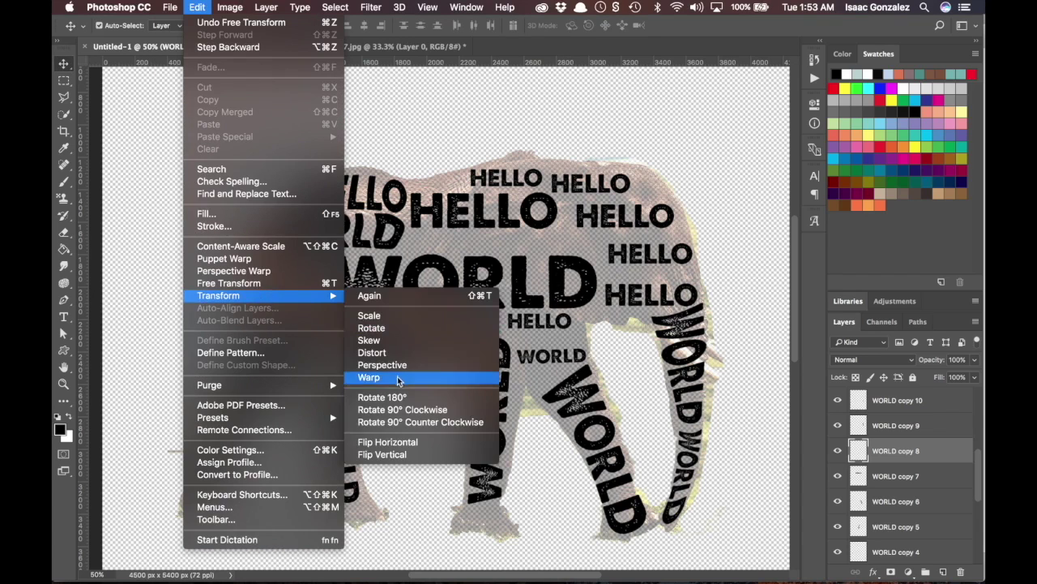
{"action": "left_click", "coordinate": [397, 378]}
{"action": "left_click_drag", "start_coordinate": [586, 350], "coordinate": [589, 333]}
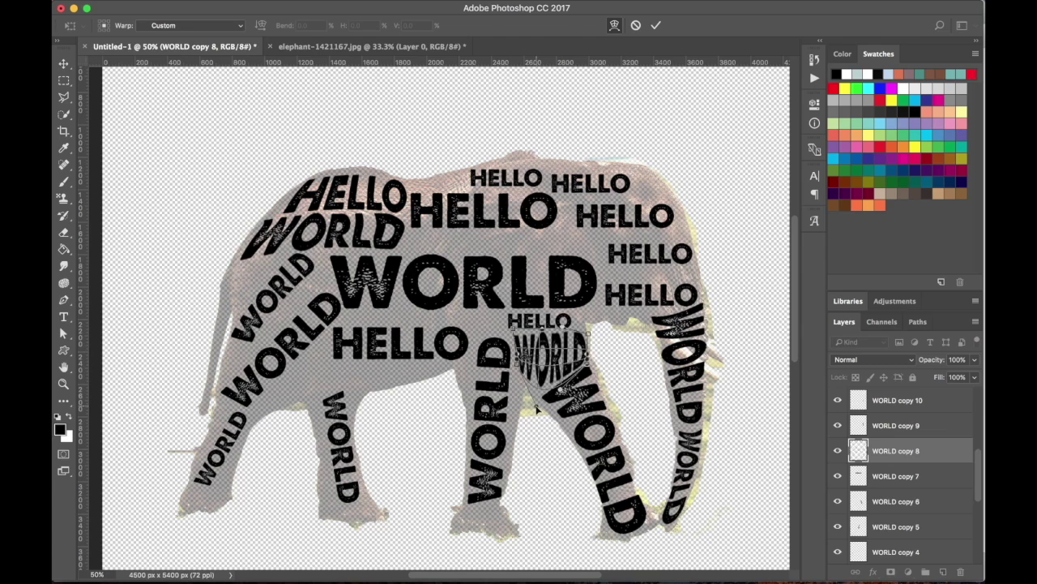
{"action": "key", "text": "Return"}
Warp the WORLD on the near front leg so it extends down to the foot and bends along the leg
{"action": "left_click", "coordinate": [511, 372]}
{"action": "left_click", "coordinate": [197, 7]}
{"action": "mouse_move", "coordinate": [243, 295]}
{"action": "left_click", "coordinate": [397, 379]}
{"action": "left_click_drag", "start_coordinate": [509, 504], "coordinate": [511, 538]}
{"action": "left_click_drag", "start_coordinate": [468, 504], "coordinate": [491, 525]}
{"action": "left_click_drag", "start_coordinate": [468, 338], "coordinate": [458, 302]}
{"action": "left_click_drag", "start_coordinate": [510, 337], "coordinate": [509, 326]}
{"action": "left_click_drag", "start_coordinate": [497, 337], "coordinate": [467, 322]}
{"action": "left_click_drag", "start_coordinate": [467, 393], "coordinate": [540, 441]}
{"action": "key", "text": "Return"}
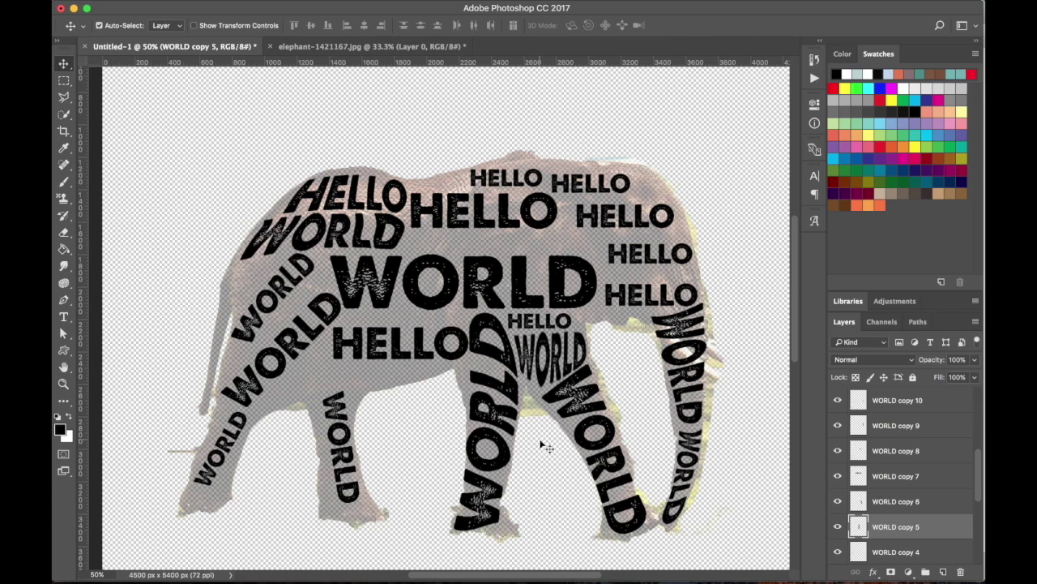
Enlarge the HELLO on the belly toward the hind legs
{"action": "left_click", "coordinate": [376, 358]}
{"action": "key", "text": "super+t"}
{"action": "left_click_drag", "start_coordinate": [333, 361], "coordinate": [293, 384]}
{"action": "key", "text": "Return"}
Warp the belly HELLO so it slants down toward the hind leg and fills the area beneath the large WORLD
{"action": "left_click", "coordinate": [132, 7]}
{"action": "mouse_move", "coordinate": [255, 294]}
{"action": "left_click", "coordinate": [371, 380]}
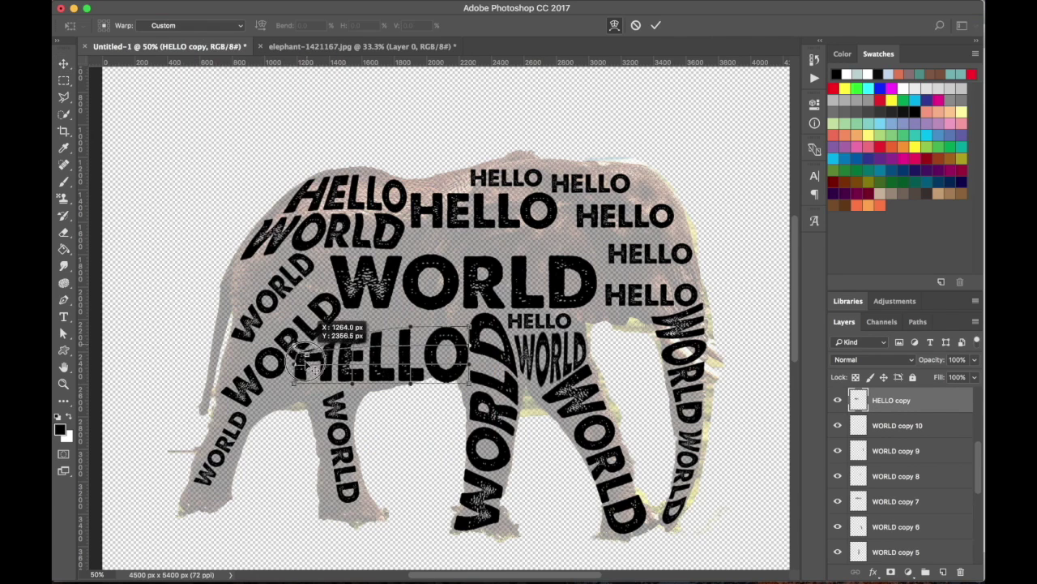
{"action": "left_click_drag", "start_coordinate": [295, 384], "coordinate": [252, 414]}
{"action": "left_click_drag", "start_coordinate": [307, 340], "coordinate": [343, 325]}
{"action": "left_click_drag", "start_coordinate": [295, 346], "coordinate": [329, 341]}
{"action": "left_click_drag", "start_coordinate": [411, 326], "coordinate": [417, 290]}
{"action": "left_click_drag", "start_coordinate": [469, 327], "coordinate": [466, 310]}
{"action": "left_click_drag", "start_coordinate": [357, 319], "coordinate": [398, 306]}
{"action": "left_click_drag", "start_coordinate": [469, 383], "coordinate": [462, 367]}
{"action": "left_click_drag", "start_coordinate": [411, 383], "coordinate": [401, 388]}
{"action": "key", "text": "Return"}
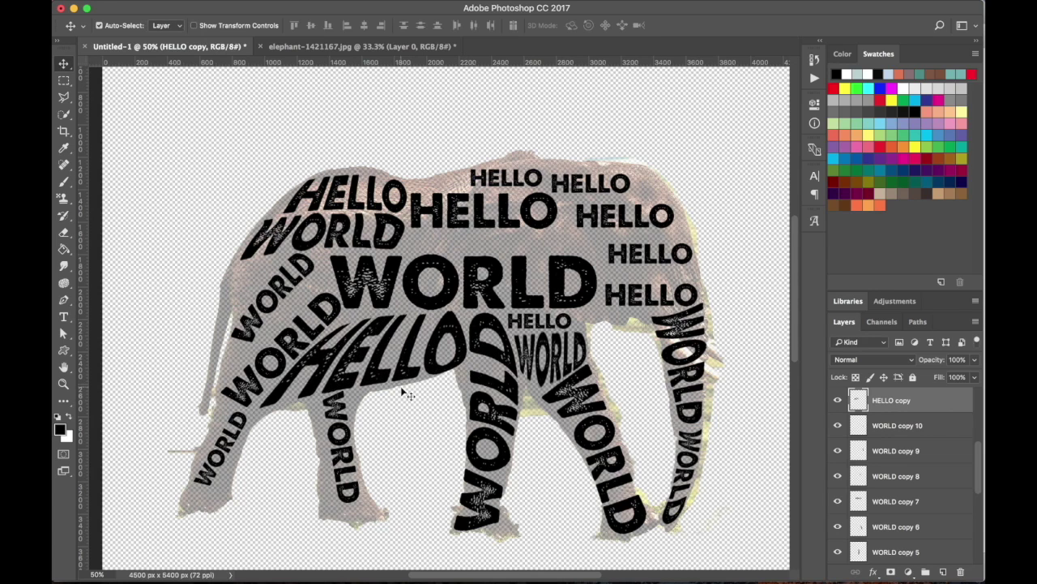
Warp the WORLD on the inner hind leg so it widens and curves to fill the leg from belly to foot
{"action": "left_click", "coordinate": [344, 418]}
{"action": "left_click", "coordinate": [197, 6]}
{"action": "mouse_move", "coordinate": [227, 295]}
{"action": "left_click", "coordinate": [384, 378]}
{"action": "left_click_drag", "start_coordinate": [360, 503], "coordinate": [298, 525]}
{"action": "left_click_drag", "start_coordinate": [322, 391], "coordinate": [306, 399]}
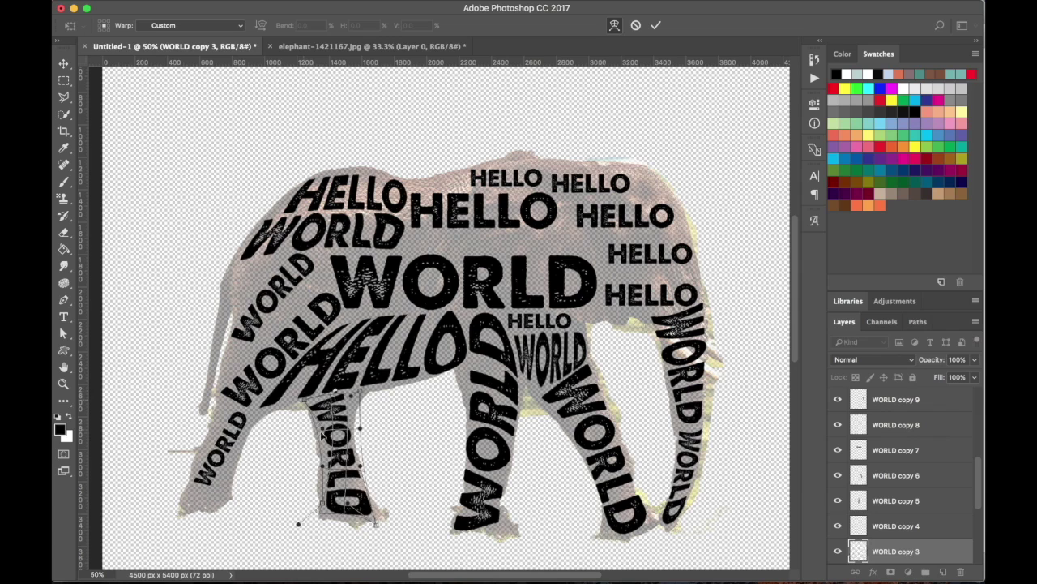
{"action": "left_click_drag", "start_coordinate": [322, 465], "coordinate": [305, 474]}
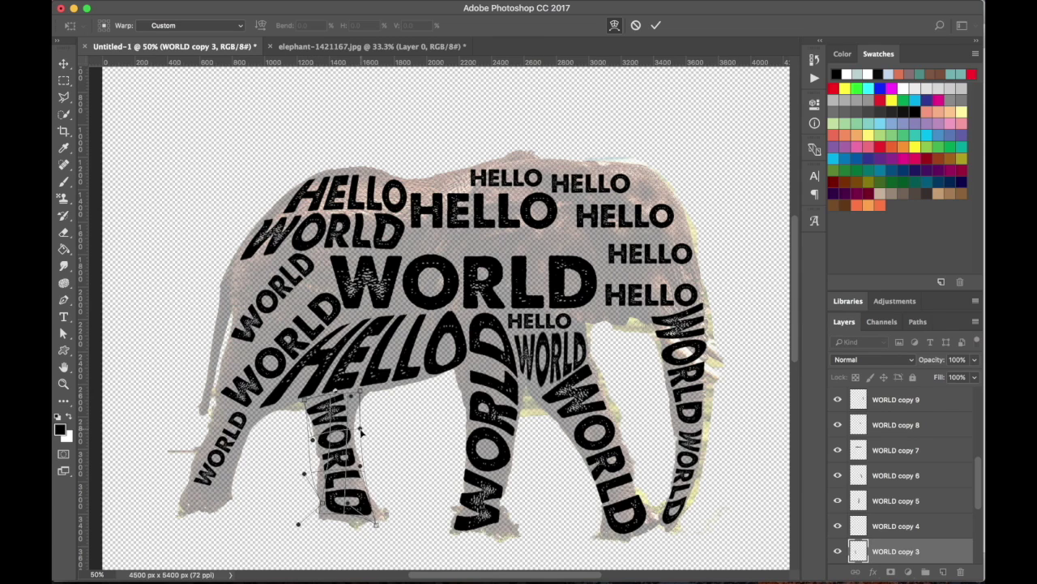
{"action": "key", "text": "Return"}
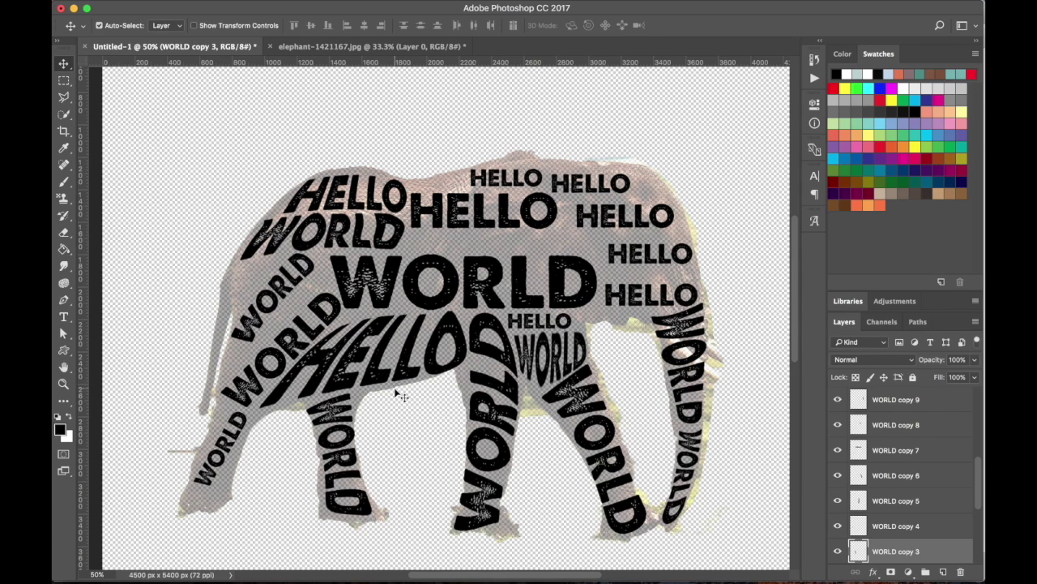
Enlarge the WORLD on the rearmost leg to about 121% and rotate it about -9.4° to follow the leg
{"action": "left_click", "coordinate": [238, 427]}
{"action": "key", "text": "ctrl+t"}
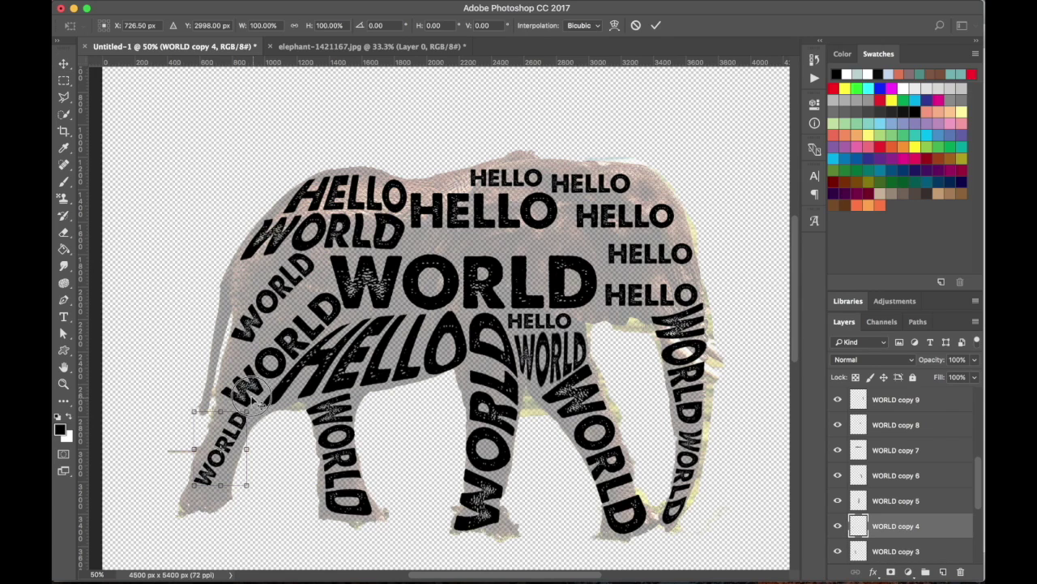
{"action": "left_click_drag", "start_coordinate": [255, 398], "coordinate": [243, 523]}
{"action": "left_click_drag", "start_coordinate": [199, 486], "coordinate": [182, 496]}
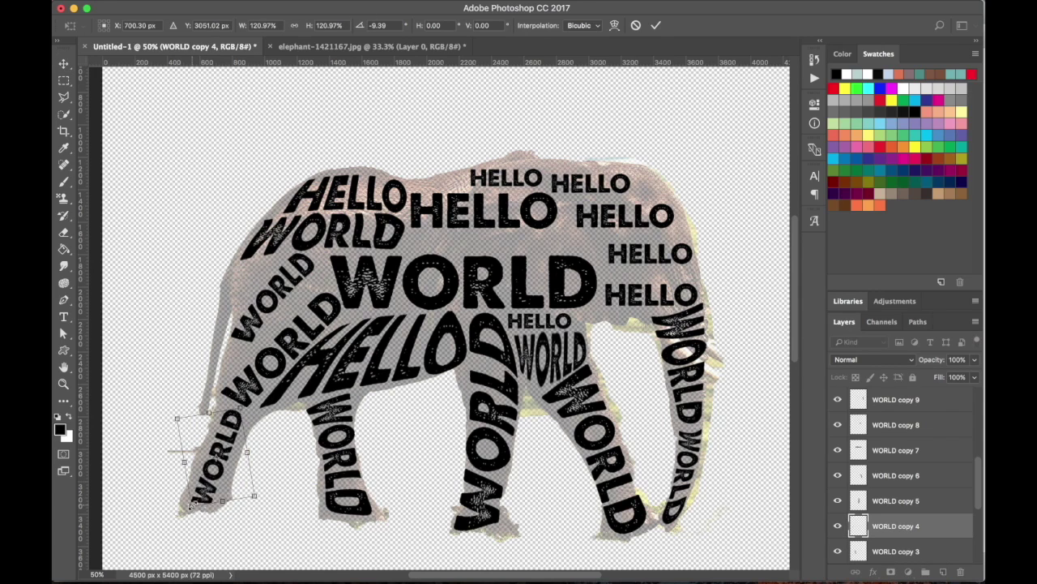
{"action": "key", "text": "Return"}
Warp the WORLD on the rearmost leg so its letters spread across the leg and down to the foot
{"action": "left_click", "coordinate": [212, 6]}
{"action": "mouse_move", "coordinate": [199, 7]}
{"action": "mouse_move", "coordinate": [243, 295]}
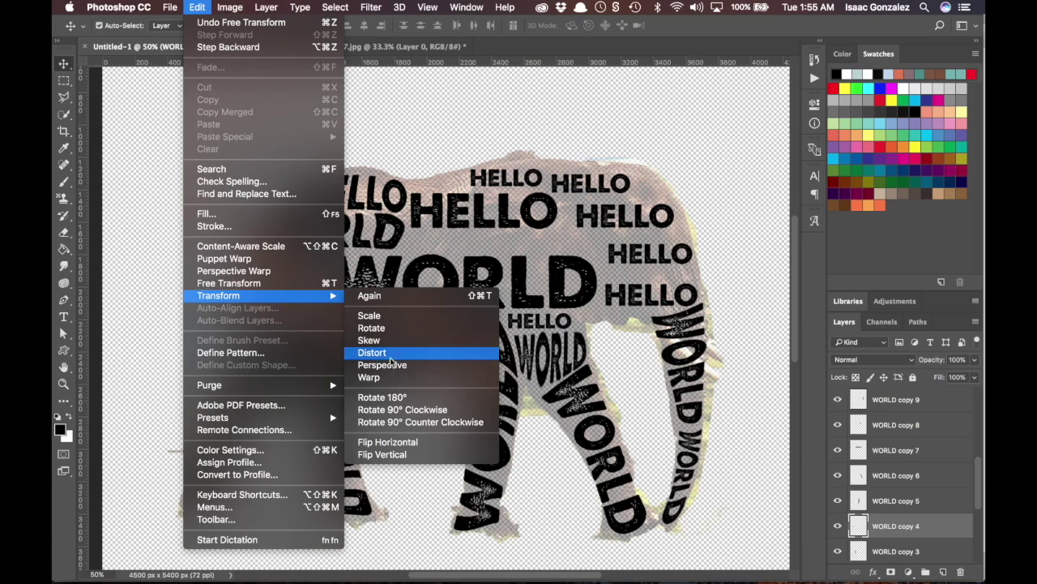
{"action": "left_click", "coordinate": [391, 382]}
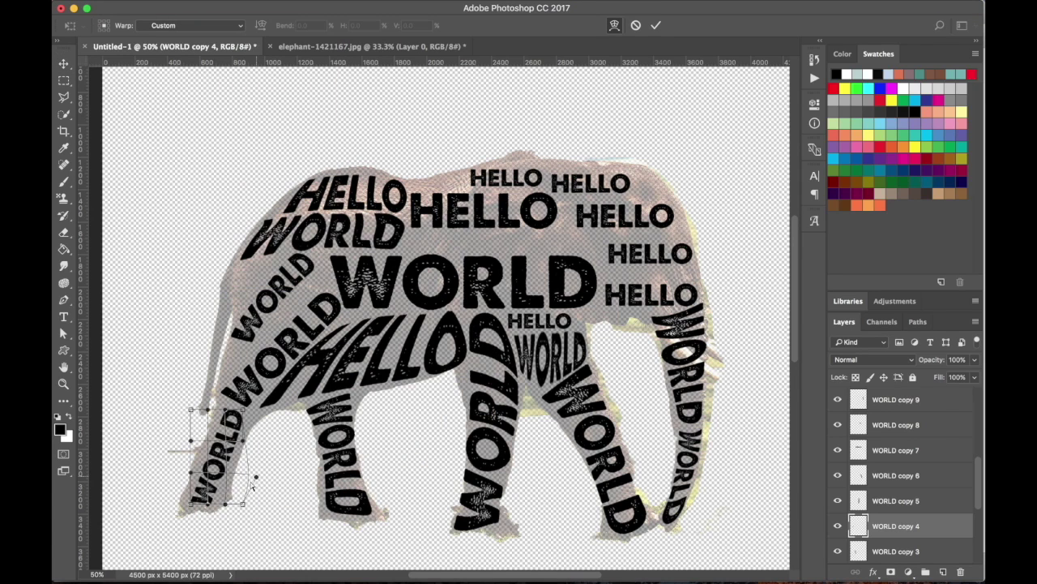
{"action": "left_click_drag", "start_coordinate": [178, 514], "coordinate": [183, 508]}
{"action": "mouse_move", "coordinate": [205, 411]}
{"action": "left_mouse_down"}
{"action": "mouse_move", "coordinate": [199, 400]}
{"action": "mouse_move", "coordinate": [167, 400]}
{"action": "mouse_move", "coordinate": [215, 408]}
{"action": "mouse_move", "coordinate": [205, 403]}
{"action": "left_mouse_up"}
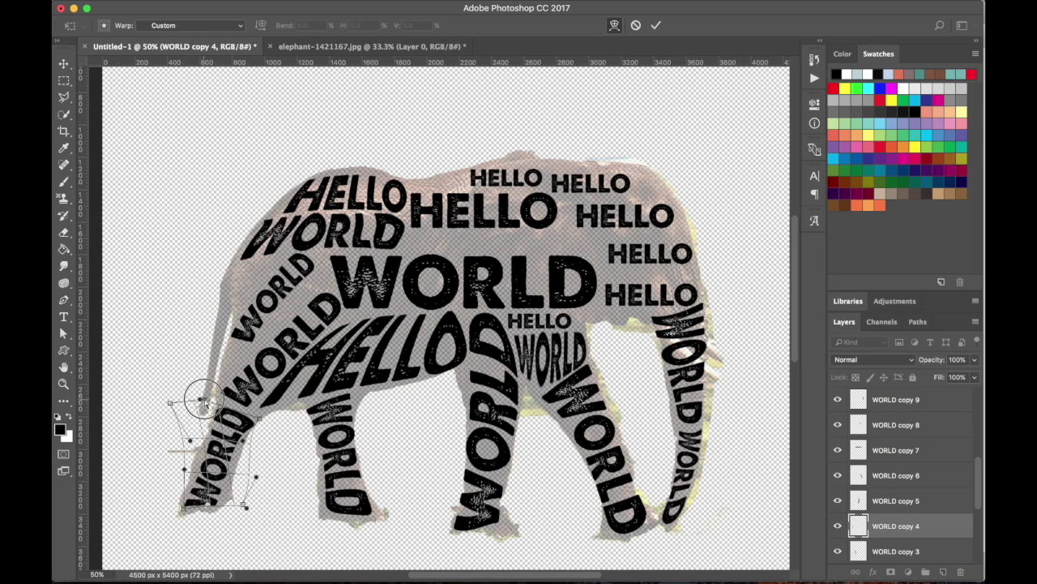
{"action": "left_click_drag", "start_coordinate": [243, 507], "coordinate": [255, 508]}
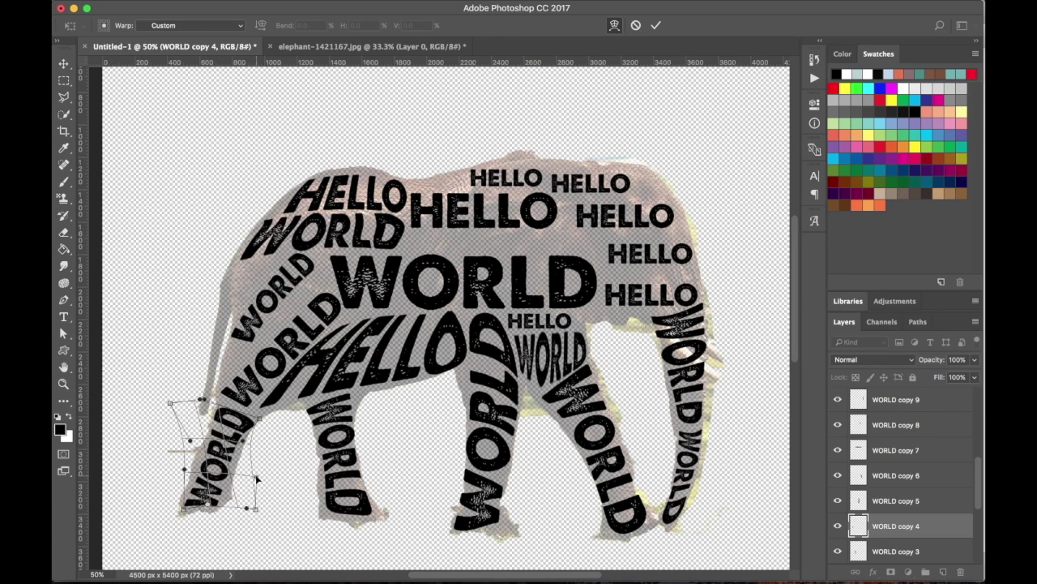
{"action": "key", "text": "Return"}
Transform the diagonal WORLD on the hind thigh so it clears the large central WORLD
{"action": "left_click", "coordinate": [324, 313]}
{"action": "key", "text": "super+t"}
{"action": "left_click_drag", "start_coordinate": [340, 276], "coordinate": [319, 296]}
{"action": "key", "text": "Return"}
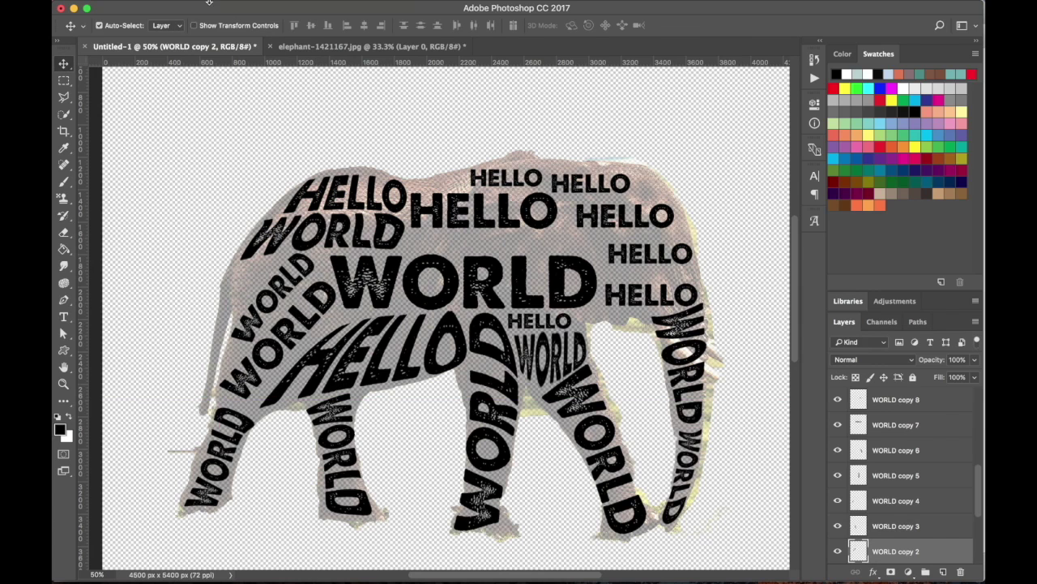
Warp the diagonal WORLD on the thigh to fill the space between the upper WORLD and the slanted belly HELLO
{"action": "left_click", "coordinate": [170, 6]}
{"action": "mouse_move", "coordinate": [243, 295]}
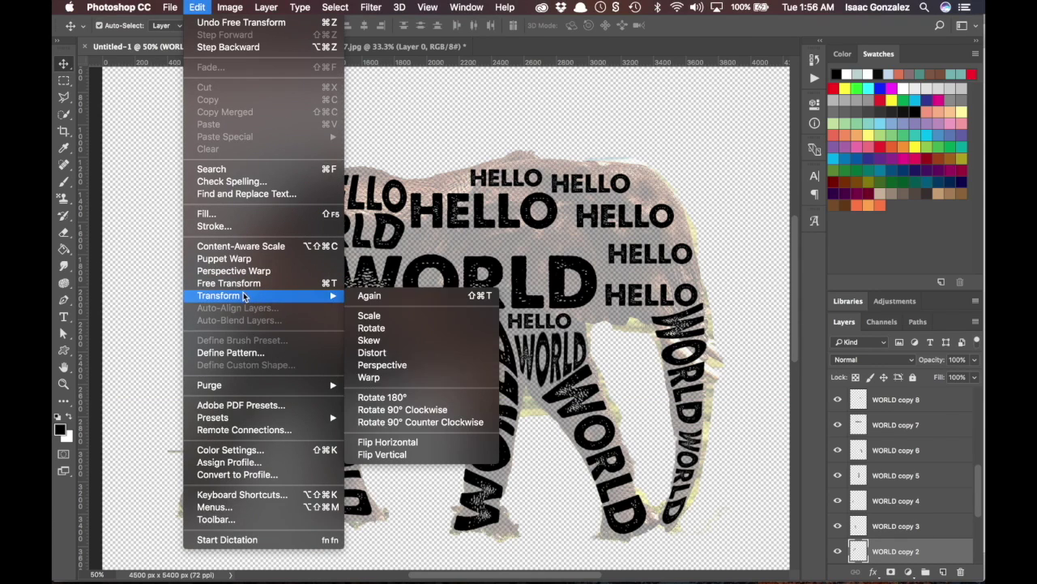
{"action": "left_click", "coordinate": [417, 381]}
{"action": "left_click_drag", "start_coordinate": [258, 401], "coordinate": [274, 429]}
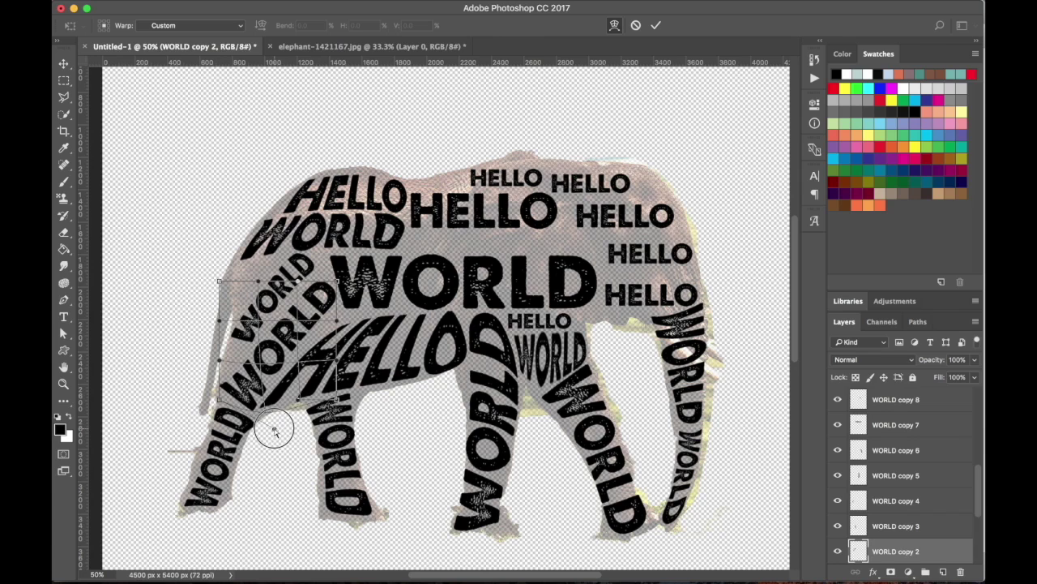
{"action": "left_click_drag", "start_coordinate": [298, 281], "coordinate": [300, 273]}
{"action": "left_click_drag", "start_coordinate": [223, 283], "coordinate": [207, 270]}
{"action": "left_click_drag", "start_coordinate": [219, 359], "coordinate": [225, 348]}
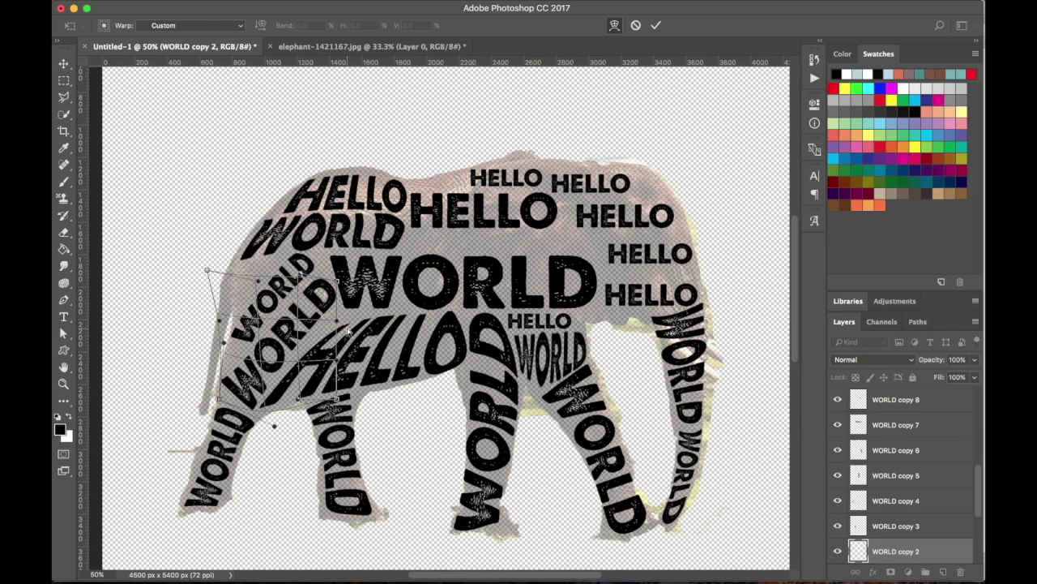
{"action": "left_click_drag", "start_coordinate": [347, 331], "coordinate": [350, 355]}
{"action": "key", "text": "Return"}
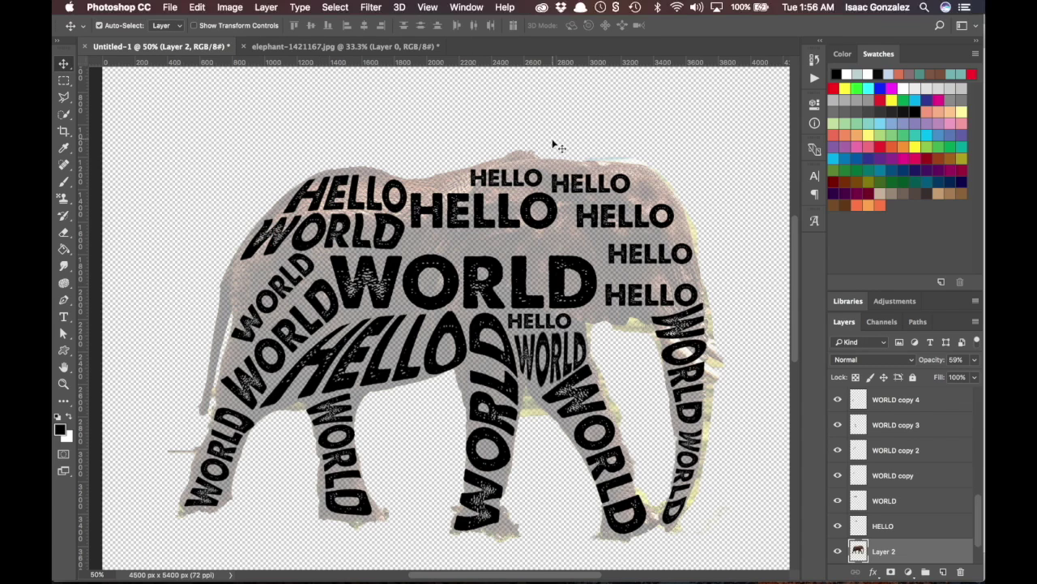
Warp the small HELLO at the top of the back so it rises along the elephant's back outline
{"action": "left_click", "coordinate": [504, 177]}
{"action": "left_click", "coordinate": [194, 7]}
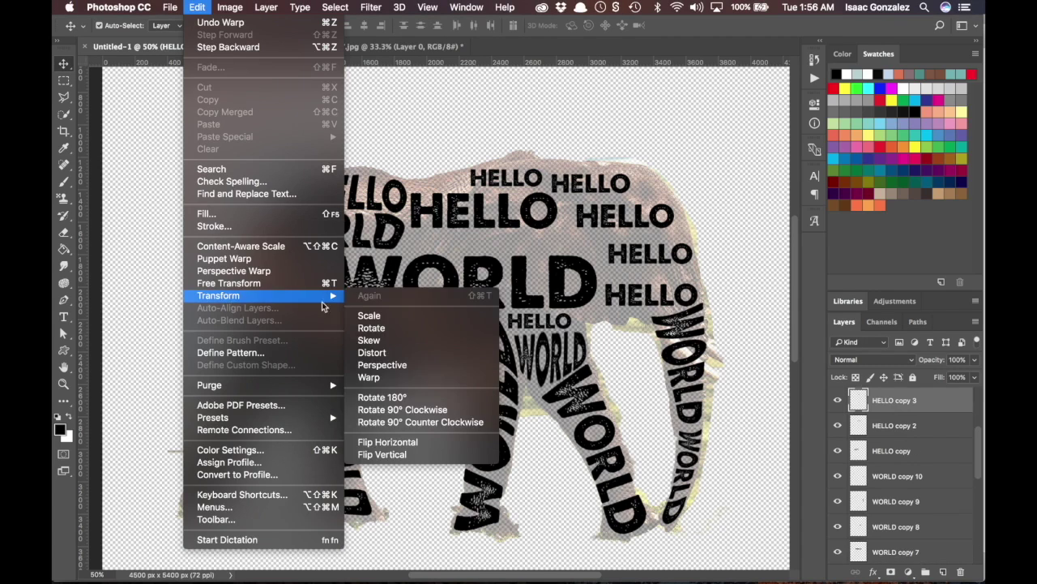
{"action": "mouse_move", "coordinate": [320, 295]}
{"action": "left_click", "coordinate": [370, 377]}
{"action": "left_click_drag", "start_coordinate": [469, 169], "coordinate": [462, 172]}
{"action": "left_click_drag", "start_coordinate": [472, 186], "coordinate": [460, 187]}
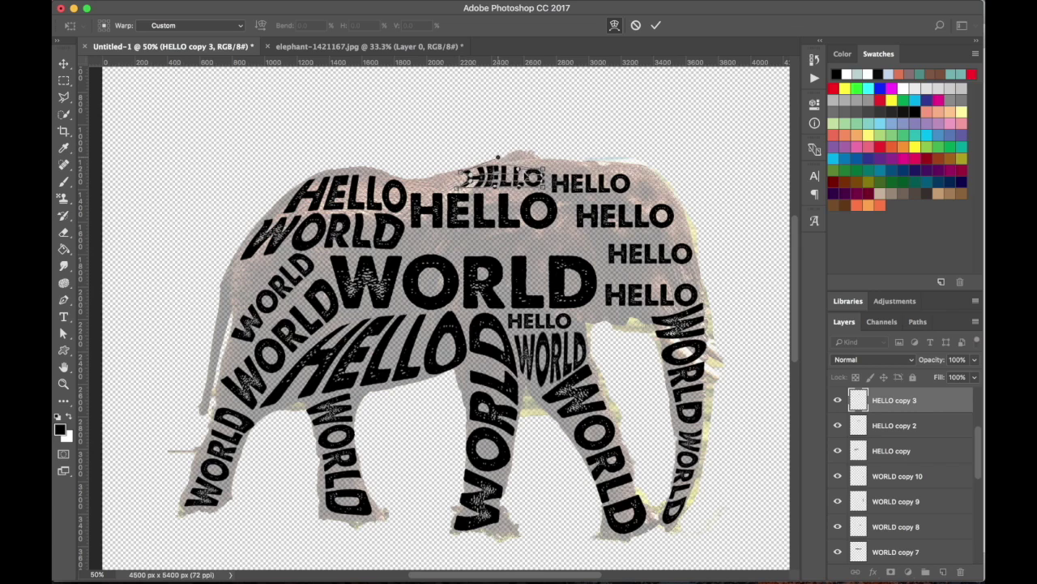
{"action": "mouse_move", "coordinate": [543, 170]}
{"action": "left_mouse_down"}
{"action": "mouse_move", "coordinate": [560, 162]}
{"action": "mouse_move", "coordinate": [548, 178]}
{"action": "left_mouse_up"}
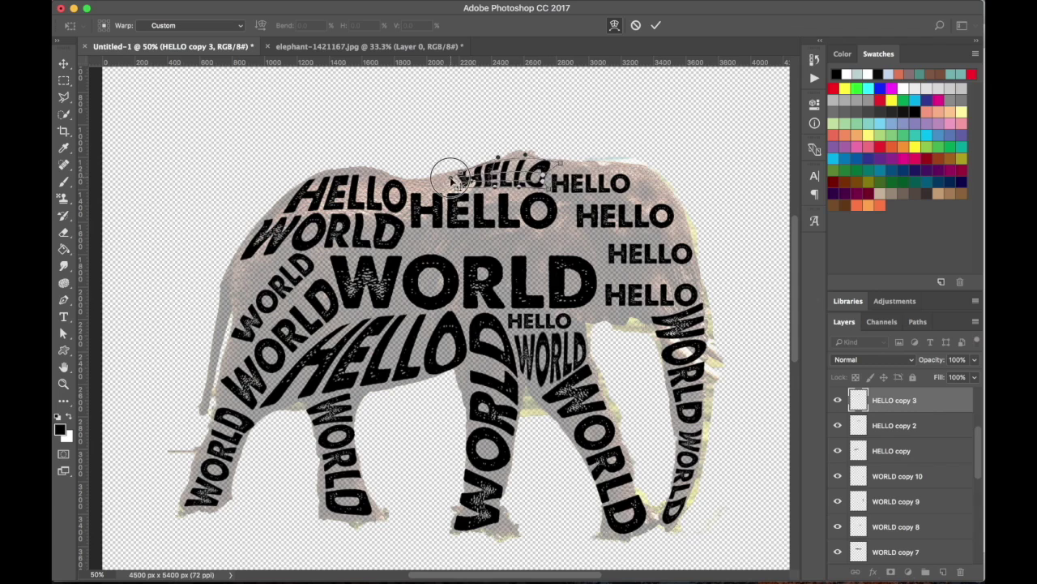
{"action": "key", "text": "Return"}
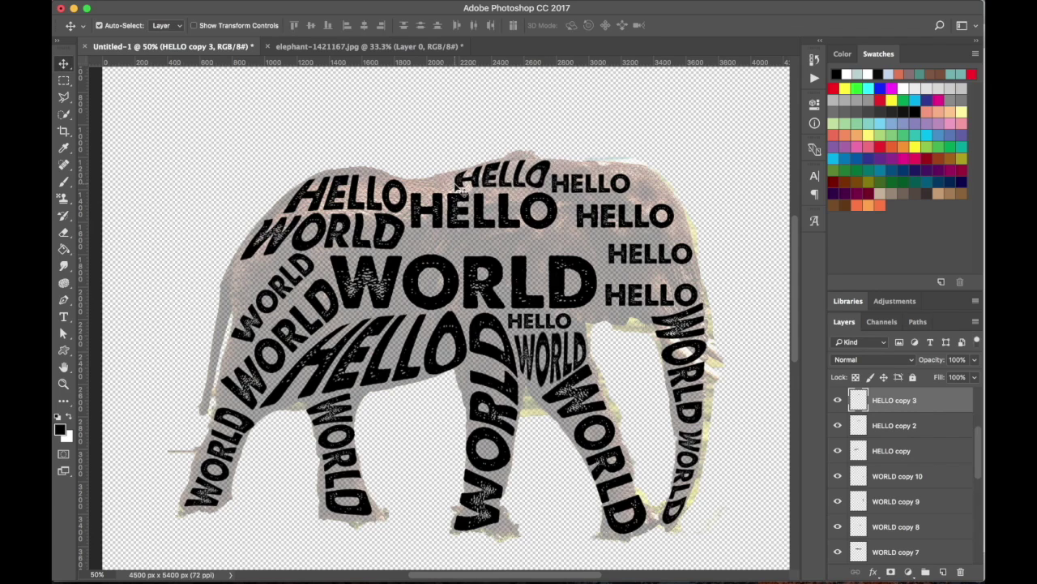
Move the large HELLO down onto the central WORLD, widen it to about 112%, and stretch it taller toward the back
{"action": "left_click_drag", "start_coordinate": [490, 230], "coordinate": [490, 251]}
{"action": "key", "text": "ctrl+t"}
{"action": "left_click_drag", "start_coordinate": [557, 214], "coordinate": [579, 210]}
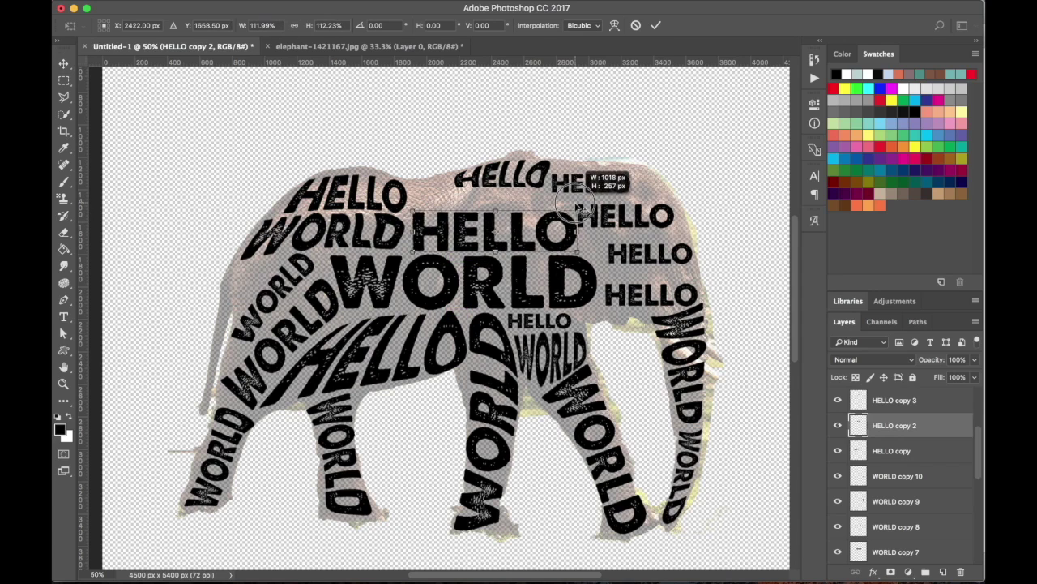
{"action": "left_click_drag", "start_coordinate": [503, 209], "coordinate": [504, 192]}
{"action": "key", "text": "Return"}
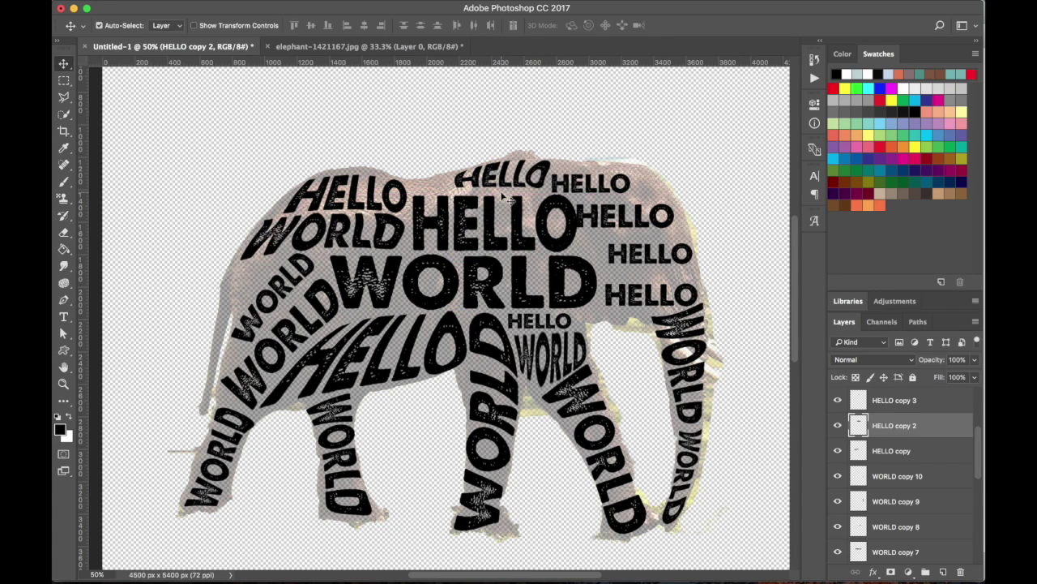
Enlarge the HELLO to the right of the large HELLO, making it taller and wide enough to span the head
{"action": "left_click_drag", "start_coordinate": [589, 217], "coordinate": [635, 196]}
{"action": "key", "text": "ctrl+t"}
{"action": "key", "text": "Return"}
{"action": "key", "text": "ctrl+t"}
{"action": "key", "text": "Return"}
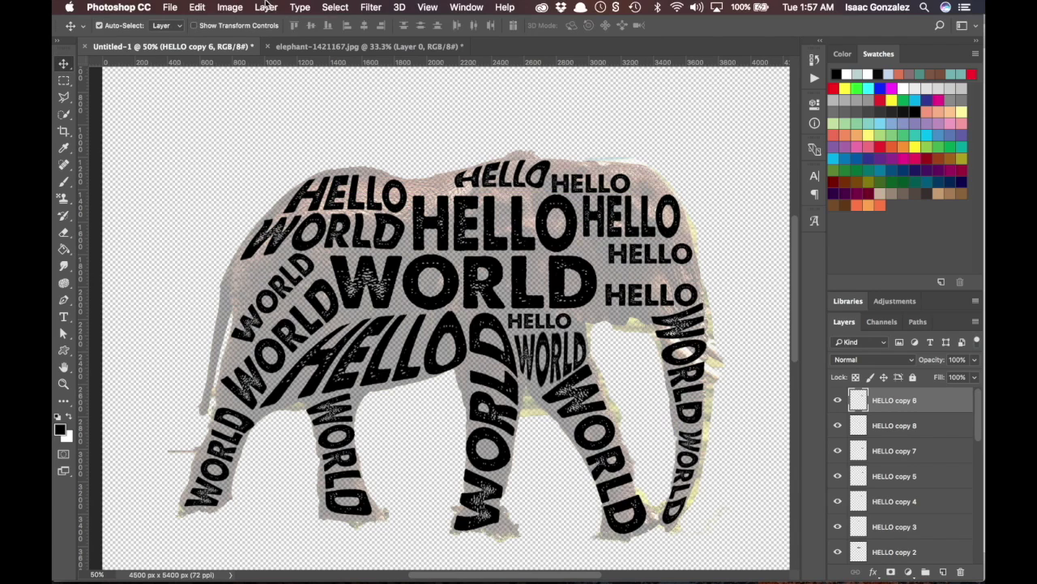
Warp the enlarged HELLO on the head so its letters slant and curve along the forehead
{"action": "left_click", "coordinate": [197, 8]}
{"action": "mouse_move", "coordinate": [243, 295]}
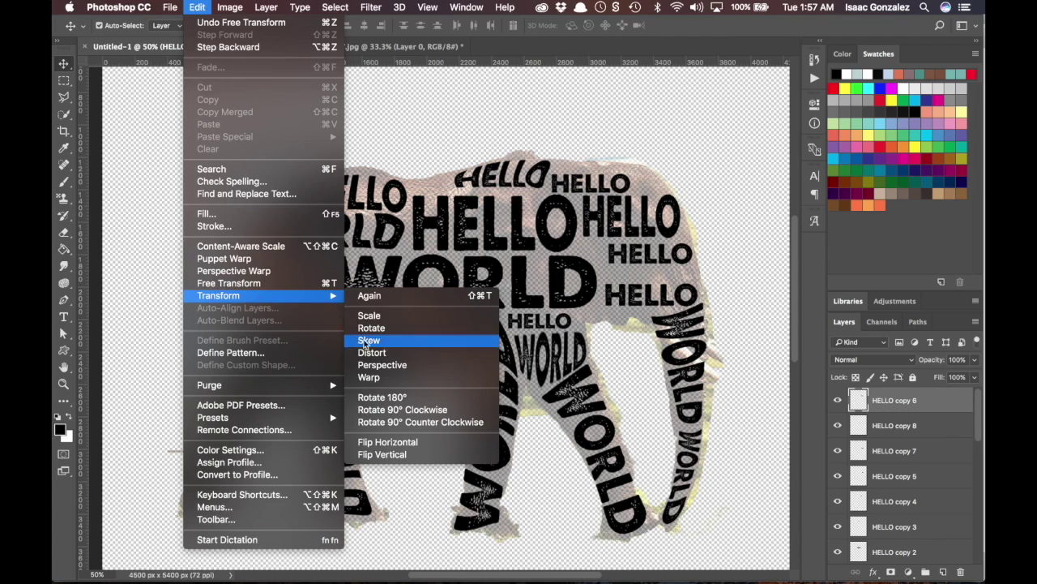
{"action": "left_click", "coordinate": [381, 376]}
{"action": "left_click_drag", "start_coordinate": [583, 239], "coordinate": [580, 253]}
{"action": "left_click_drag", "start_coordinate": [682, 239], "coordinate": [688, 241]}
{"action": "left_click_drag", "start_coordinate": [682, 195], "coordinate": [621, 201]}
{"action": "key", "text": "Return"}
Warp the topmost HELLO on the head so it stretches along the crown and curves down at the forehead
{"action": "left_click", "coordinate": [623, 183]}
{"action": "left_click", "coordinate": [207, 4]}
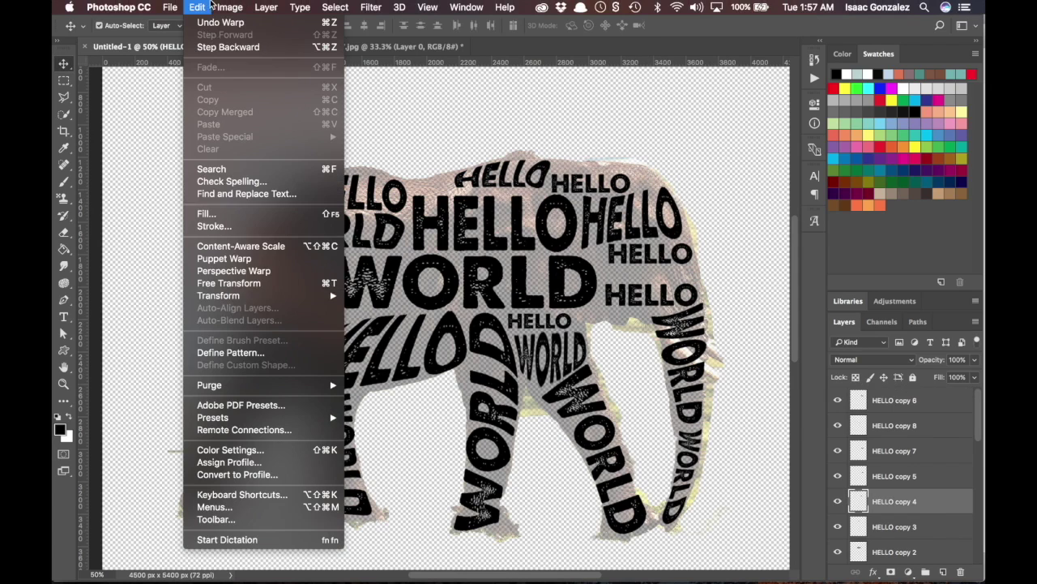
{"action": "mouse_move", "coordinate": [259, 295]}
{"action": "left_click", "coordinate": [381, 356]}
{"action": "left_click_drag", "start_coordinate": [631, 174], "coordinate": [666, 192]}
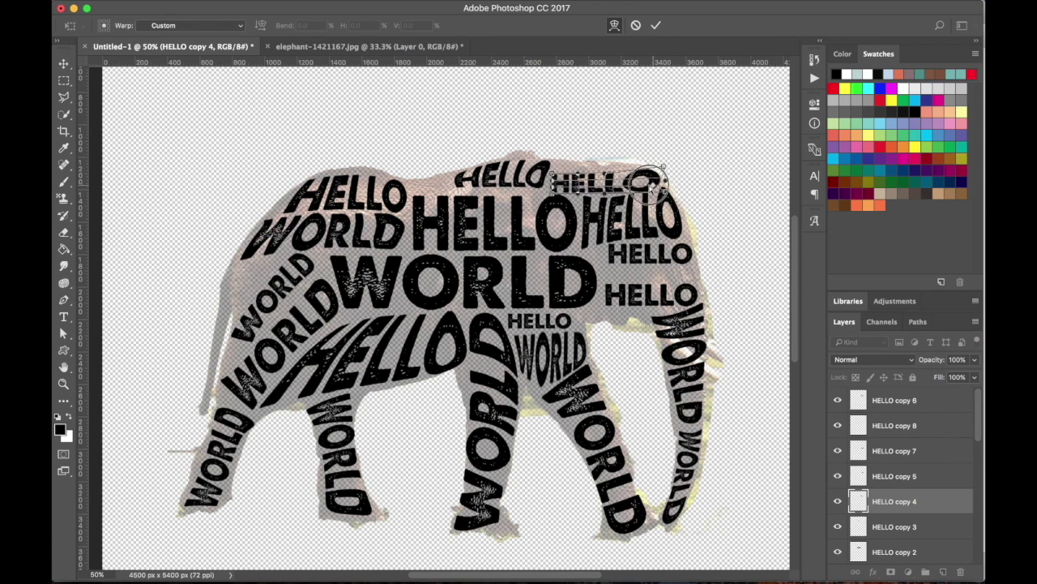
{"action": "left_click_drag", "start_coordinate": [606, 172], "coordinate": [557, 158]}
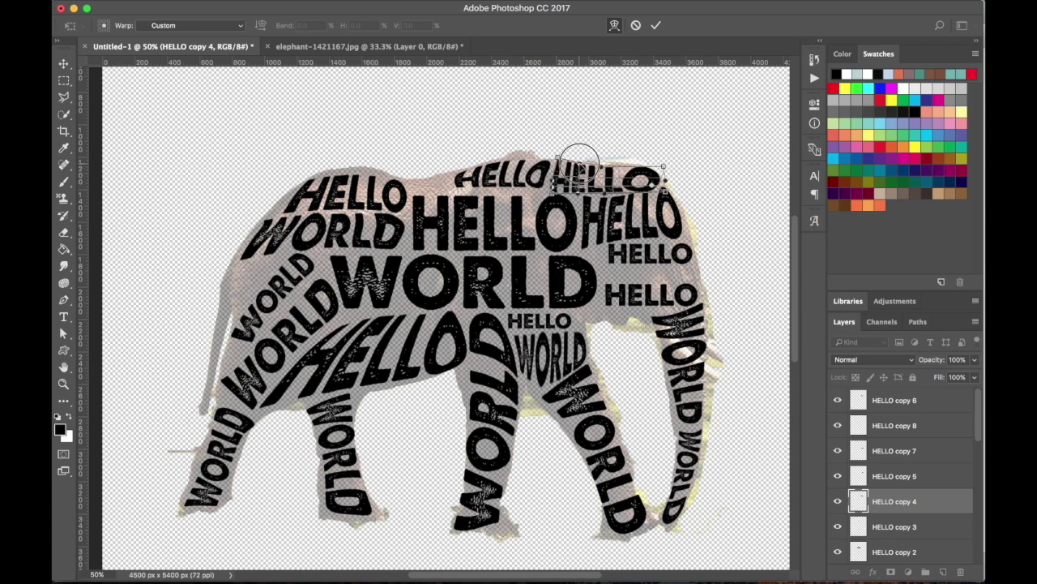
{"action": "left_click_drag", "start_coordinate": [553, 195], "coordinate": [554, 184]}
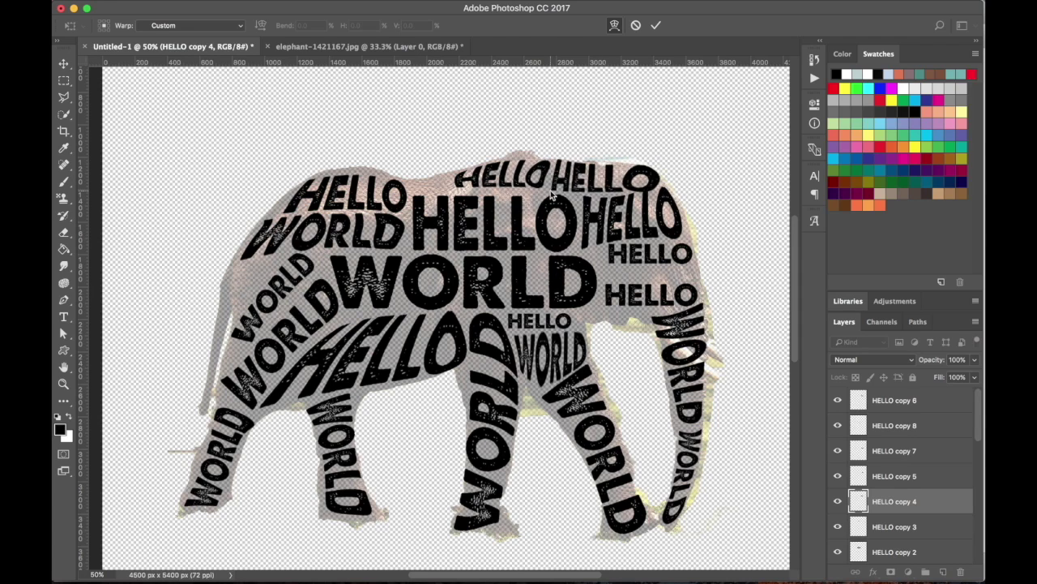
{"action": "key", "text": "Return"}
Scale the upper of the two small HELLOs on the face to about 107% width and 166% height
{"action": "left_click", "coordinate": [612, 257]}
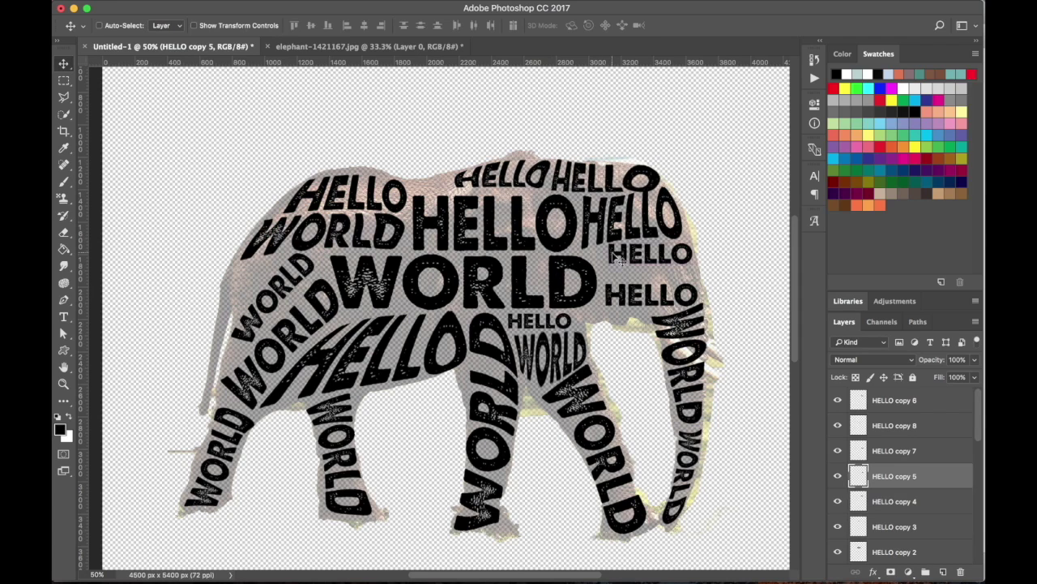
{"action": "key", "text": "ctrl+t"}
{"action": "left_click_drag", "start_coordinate": [609, 267], "coordinate": [653, 284]}
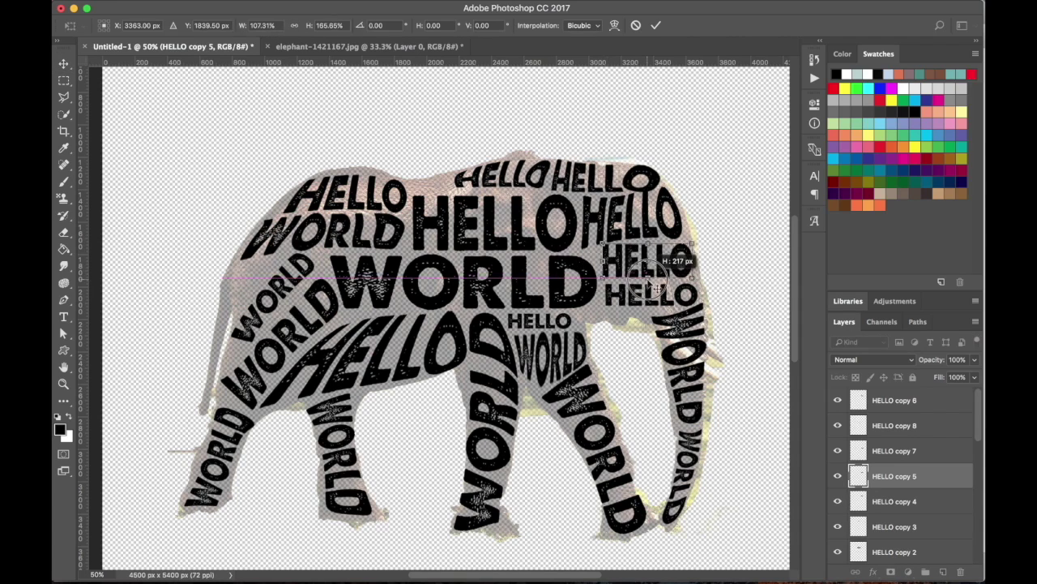
{"action": "key", "text": "Return"}
Stretch the lower HELLO on the face to about 121% height and rotate it about -10.5° above the trunk
{"action": "left_click", "coordinate": [653, 296]}
{"action": "key", "text": "ctrl+t"}
{"action": "left_click_drag", "start_coordinate": [697, 282], "coordinate": [707, 259]}
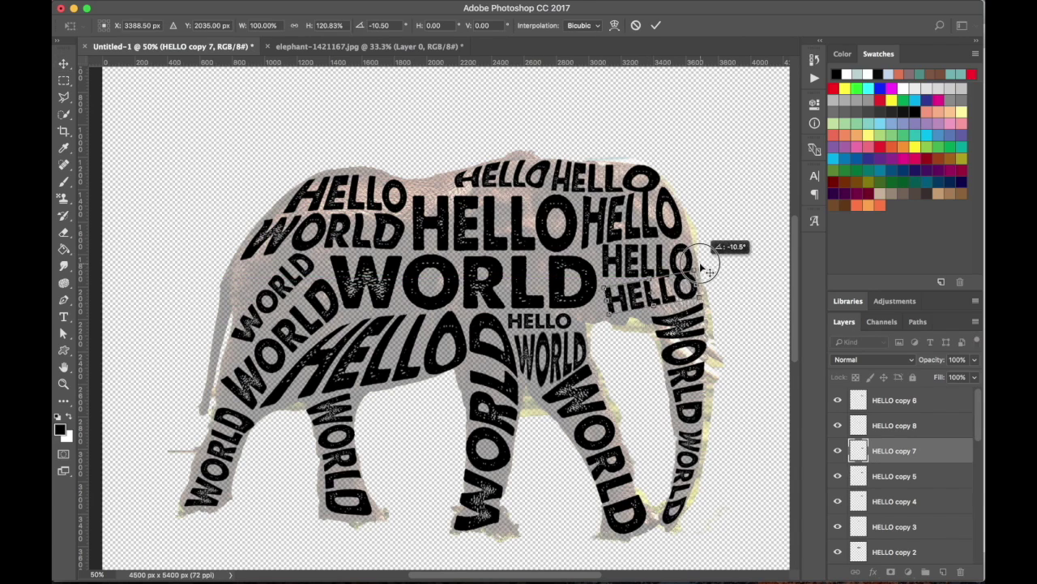
{"action": "left_click_drag", "start_coordinate": [629, 283], "coordinate": [641, 301]}
{"action": "key", "text": "Return"}
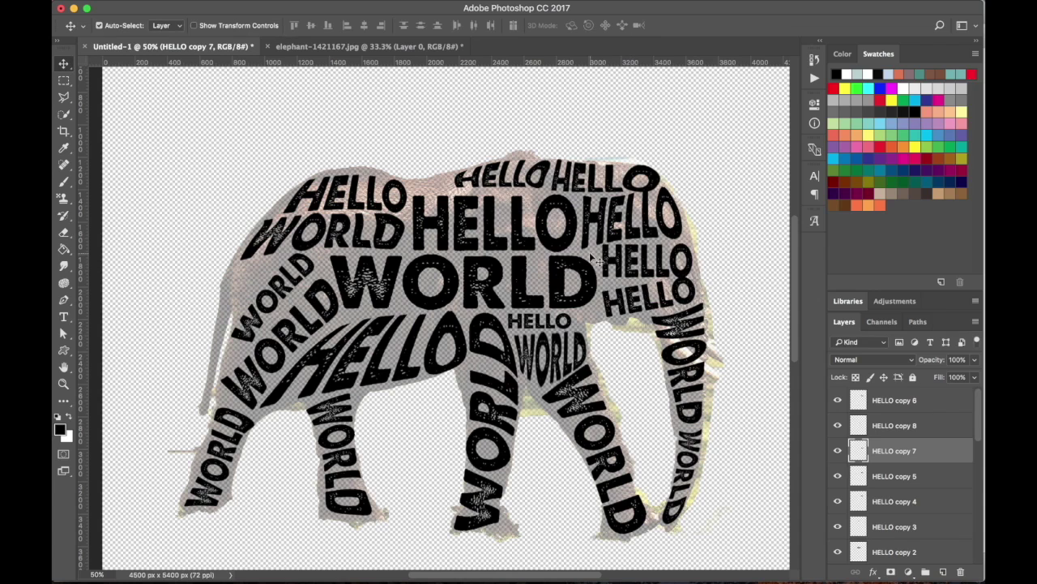
Warp the upper HELLO on the face so it fills the gap between the forehead HELLO and the tilted one below
{"action": "left_click", "coordinate": [644, 272]}
{"action": "left_click", "coordinate": [170, 7]}
{"action": "mouse_move", "coordinate": [231, 198]}
{"action": "mouse_move", "coordinate": [197, 8]}
{"action": "mouse_move", "coordinate": [261, 296]}
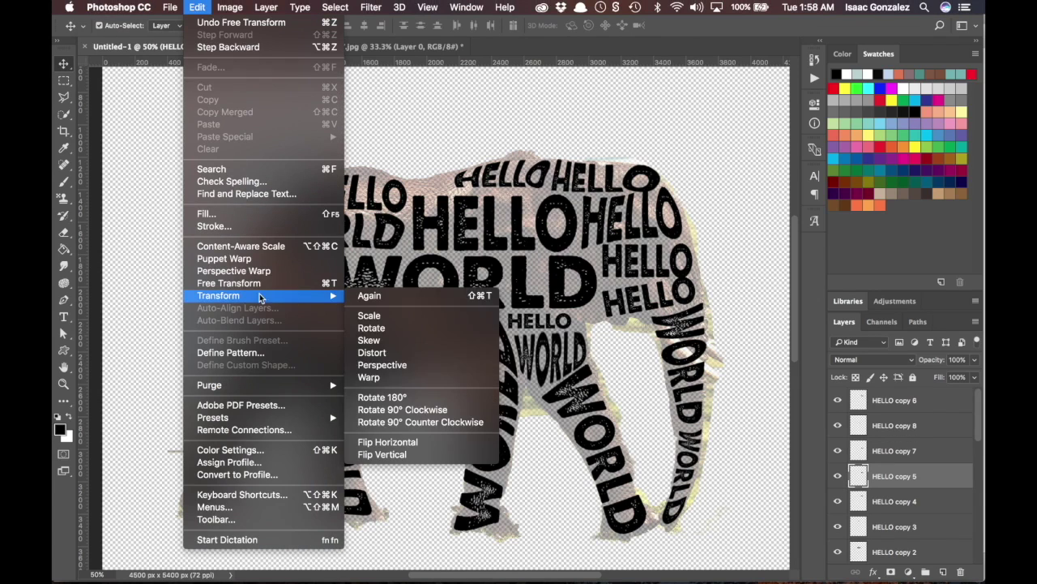
{"action": "left_click", "coordinate": [397, 378]}
{"action": "left_click_drag", "start_coordinate": [684, 245], "coordinate": [694, 269]}
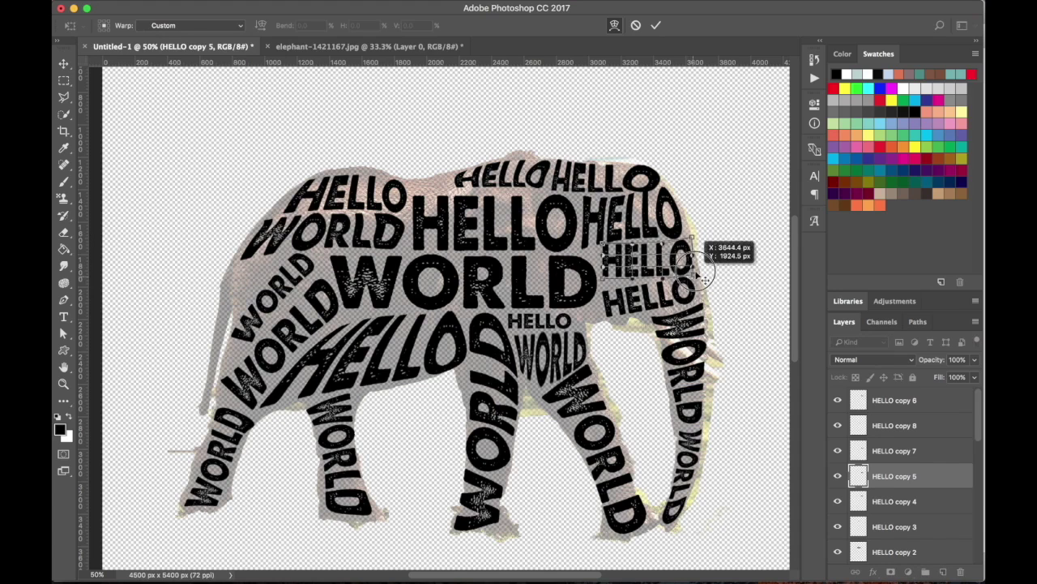
{"action": "left_click_drag", "start_coordinate": [601, 279], "coordinate": [601, 290]}
{"action": "left_click_drag", "start_coordinate": [602, 243], "coordinate": [590, 254]}
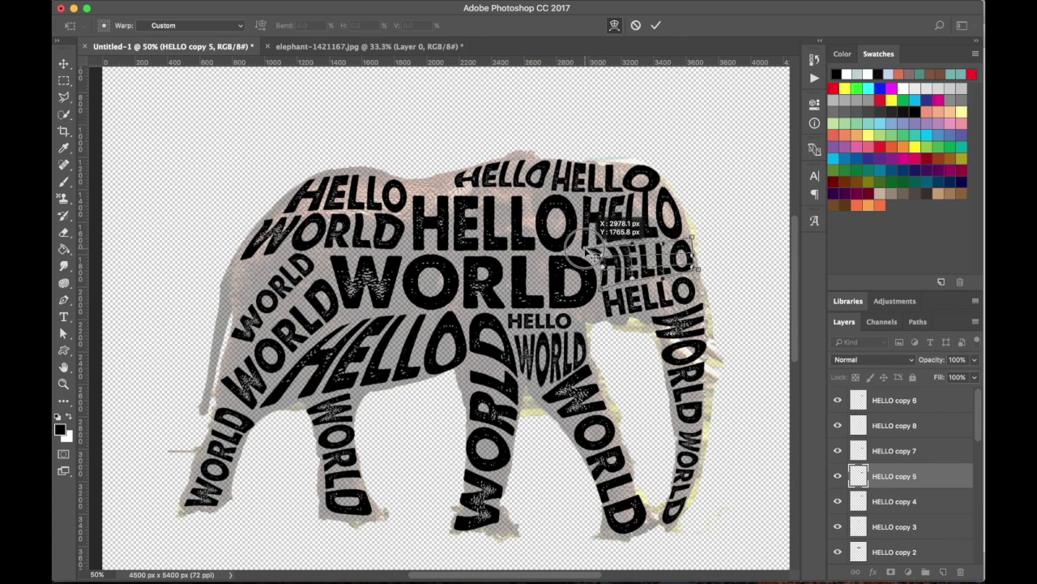
{"action": "key", "text": "Return"}
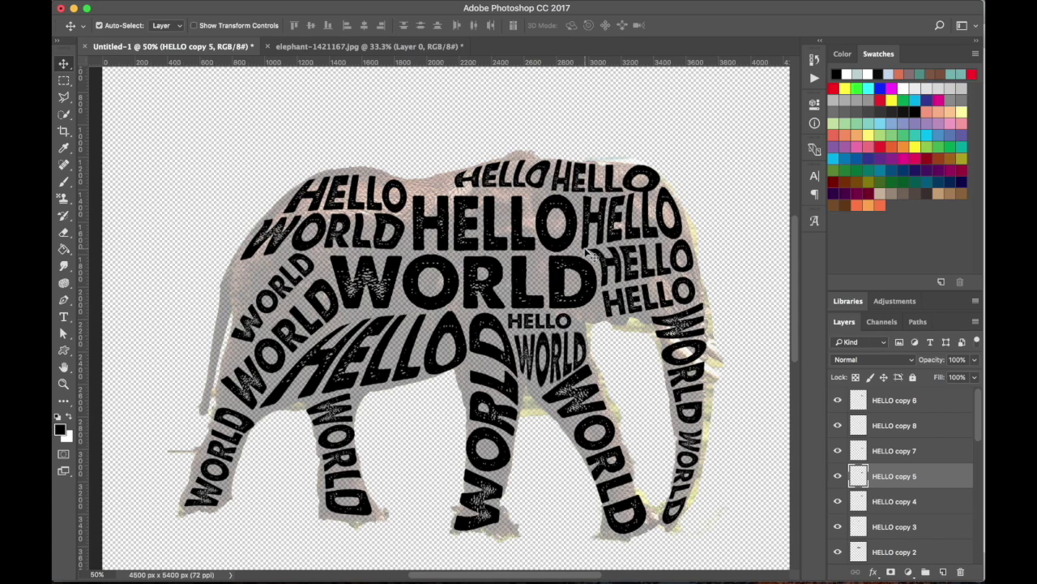
Add a 72 pt HELLO text in the gap between the two HELLOs along the elephant's back
{"action": "key", "text": "t"}
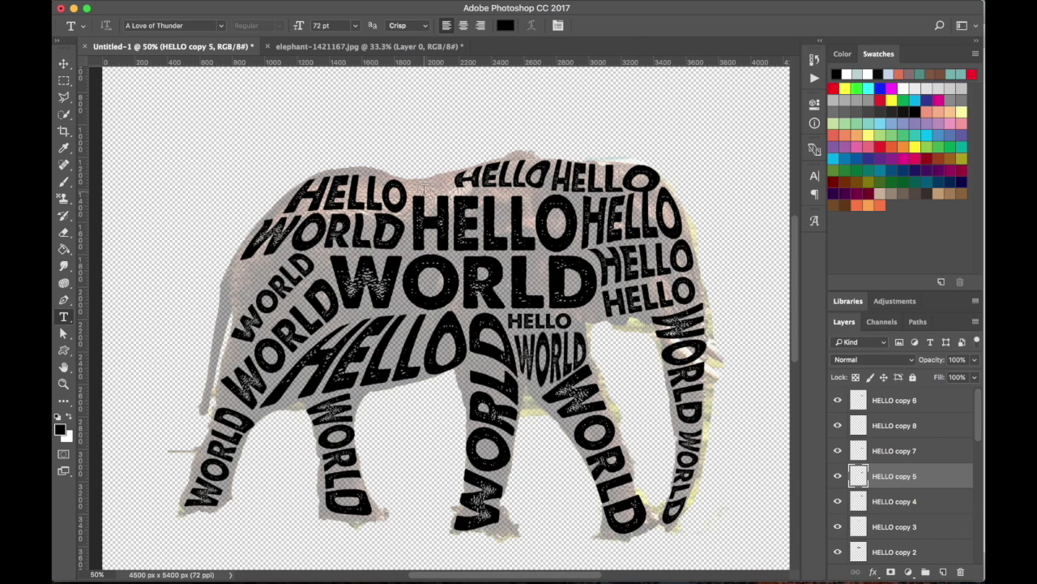
{"action": "left_click", "coordinate": [422, 189]}
{"action": "left_click", "coordinate": [65, 64]}
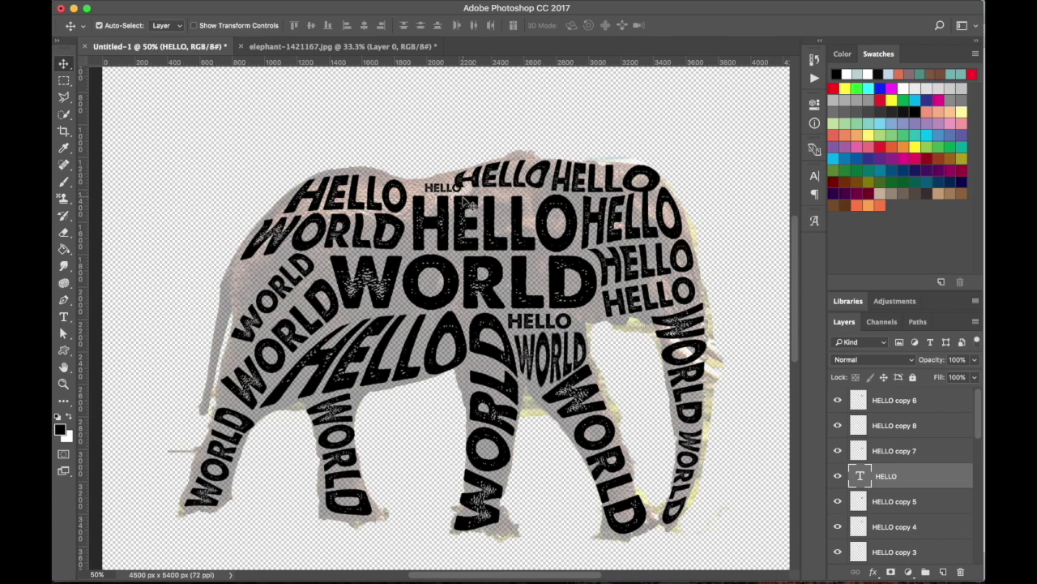
{"action": "left_click", "coordinate": [170, 7]}
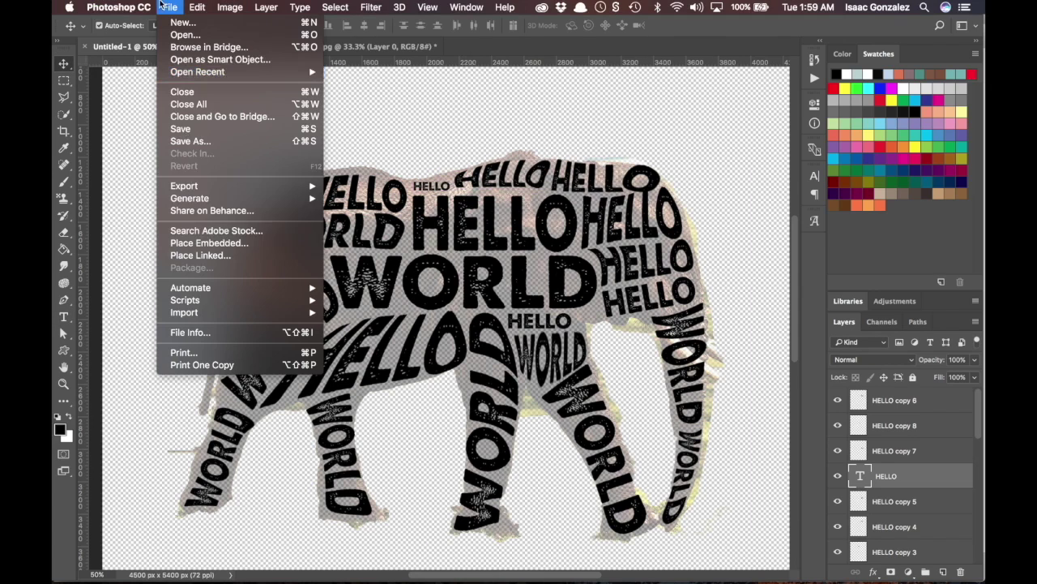
{"action": "mouse_move", "coordinate": [226, 189]}
{"action": "left_click", "coordinate": [423, 182]}
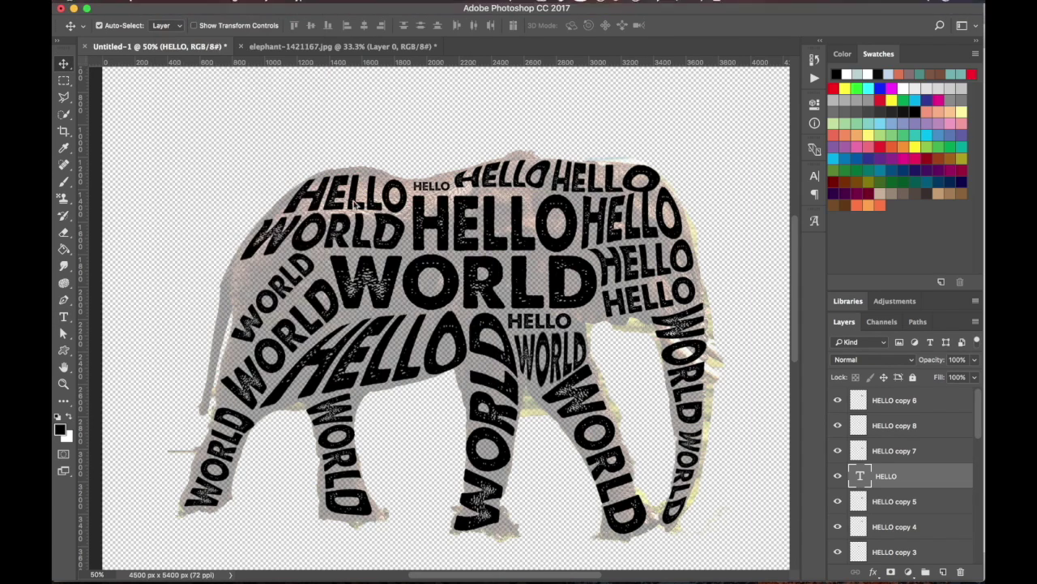
Duplicate the small HELLO onto the rump and rotate it to run parallel to the slanted WORLD beside it
{"action": "left_click_drag", "start_coordinate": [423, 182], "coordinate": [277, 241]}
{"action": "key", "text": "super+t"}
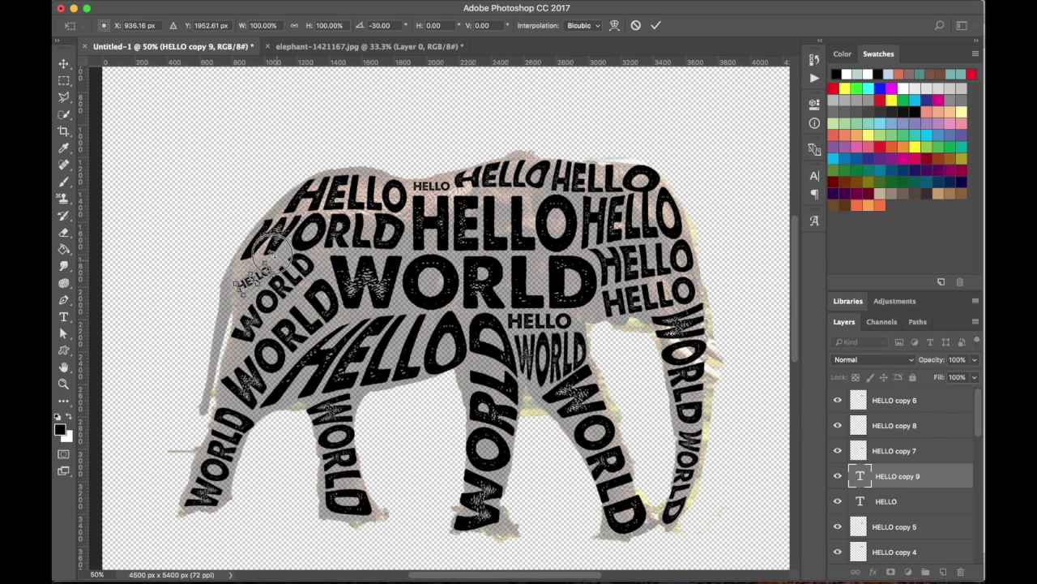
{"action": "key", "text": "Return"}
Rasterize the two new small HELLO text layers together
{"action": "left_click", "coordinate": [861, 503], "text": "shift"}
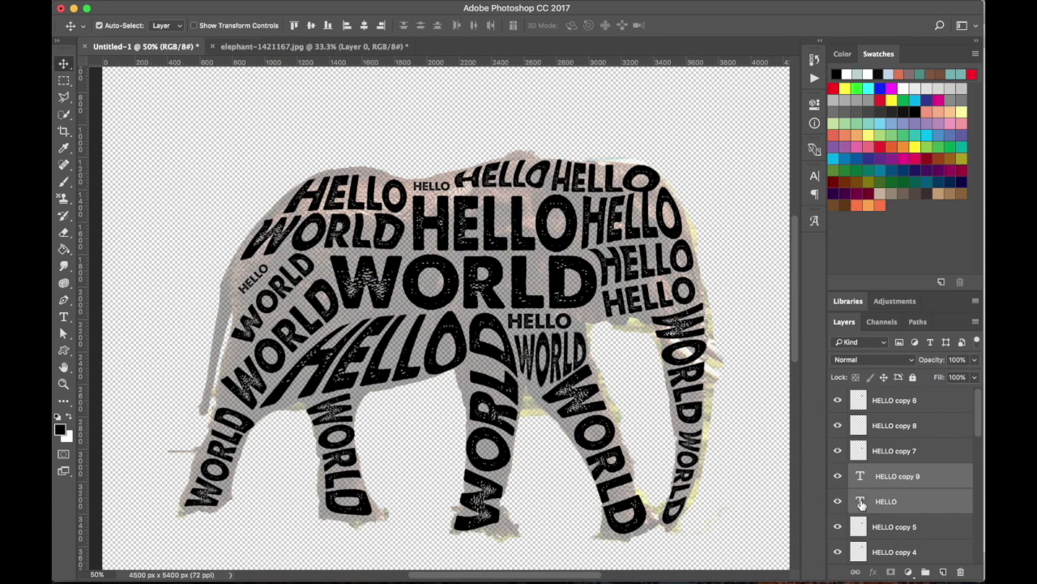
{"action": "right_click", "coordinate": [900, 480]}
{"action": "left_click", "coordinate": [783, 514]}
Enlarge the small HELLO on the back and tilt it upward toward the neighbouring HELLO, filling the gap above the large HELLO
{"action": "scroll", "coordinate": [447, 188], "scroll_direction": "up", "scroll_amount": 4}
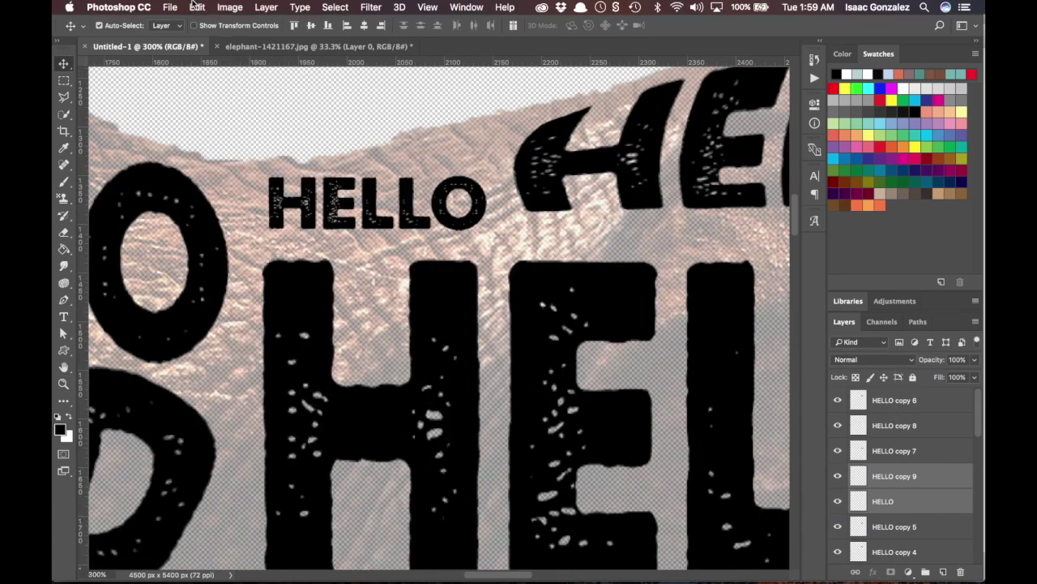
{"action": "left_click", "coordinate": [197, 7]}
{"action": "left_click", "coordinate": [468, 240]}
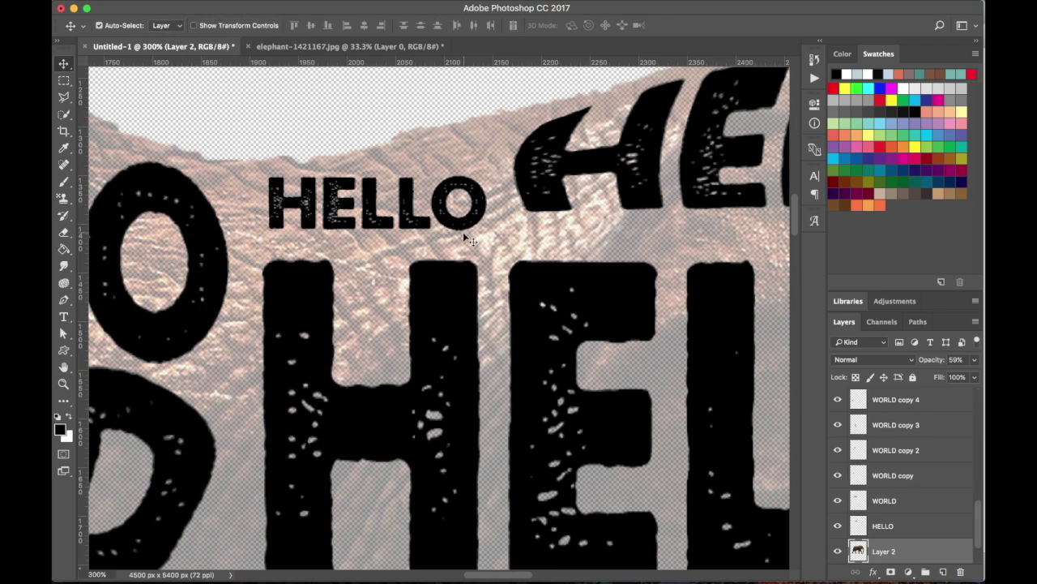
{"action": "left_click", "coordinate": [452, 227]}
{"action": "key", "text": "ctrl+t"}
{"action": "left_click_drag", "start_coordinate": [491, 170], "coordinate": [510, 164]}
{"action": "left_click_drag", "start_coordinate": [267, 232], "coordinate": [241, 252]}
{"action": "key", "text": "Return"}
{"action": "key", "text": "super+t"}
{"action": "left_click_drag", "start_coordinate": [522, 144], "coordinate": [513, 114]}
{"action": "left_click_drag", "start_coordinate": [363, 168], "coordinate": [371, 136]}
{"action": "key", "text": "Return"}
Warp the small HELLO on the back so it follows the dip of the back and the top of the large HELLO
{"action": "left_click", "coordinate": [173, 7]}
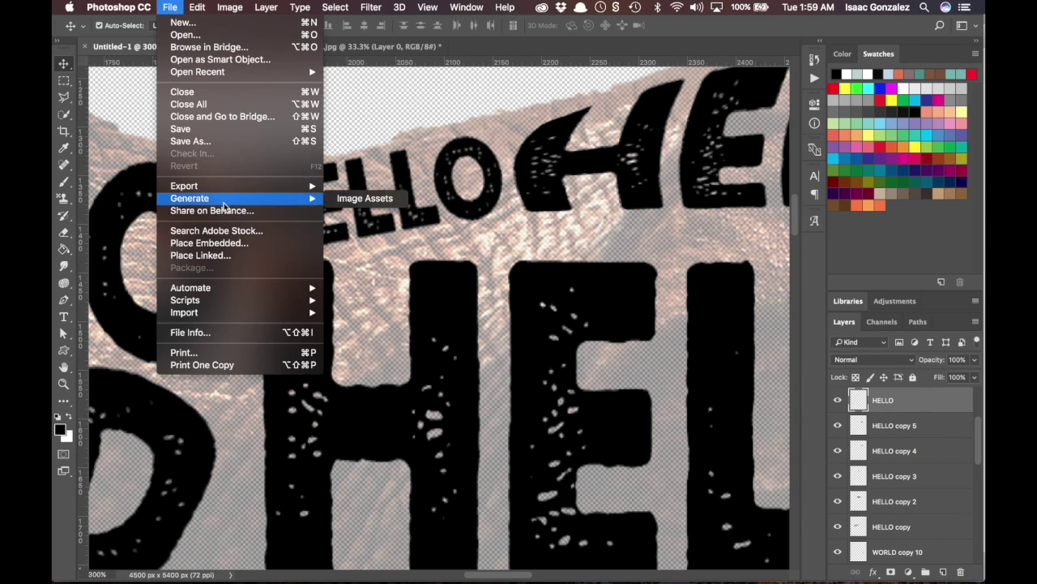
{"action": "mouse_move", "coordinate": [197, 7]}
{"action": "mouse_move", "coordinate": [243, 295]}
{"action": "left_click", "coordinate": [369, 377]}
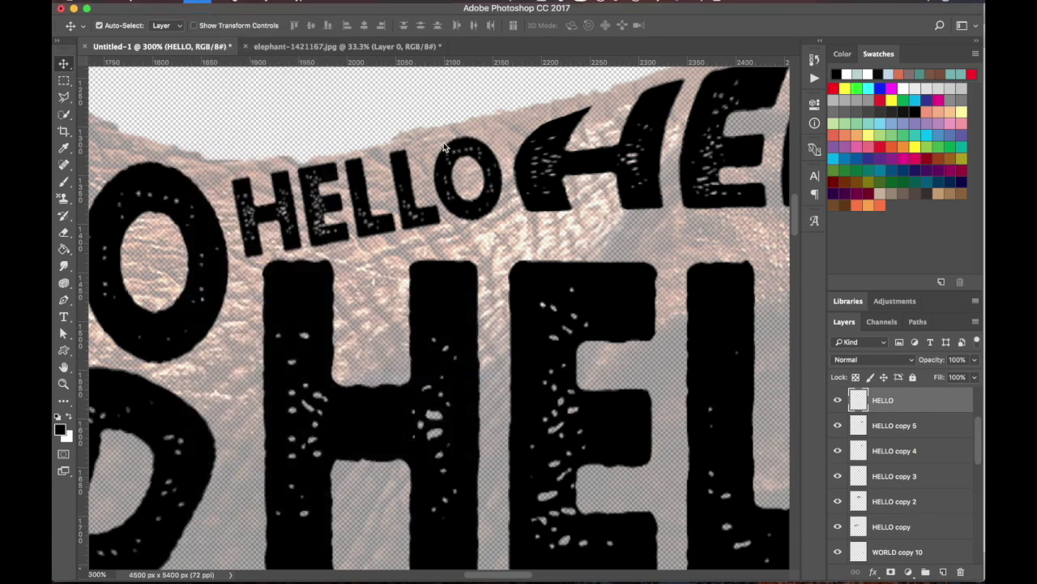
{"action": "left_click_drag", "start_coordinate": [503, 133], "coordinate": [524, 116]}
{"action": "left_click_drag", "start_coordinate": [230, 135], "coordinate": [174, 125]}
{"action": "left_click_drag", "start_coordinate": [504, 218], "coordinate": [497, 280]}
{"action": "left_click_drag", "start_coordinate": [412, 261], "coordinate": [410, 286]}
{"action": "key", "text": "Return"}
Enlarge the slanted HELLO on the rump so it fits between the back edge and the upper slanted WORLD
{"action": "key", "text": "z"}
{"action": "left_click", "coordinate": [409, 286], "text": "alt"}
{"action": "left_click", "coordinate": [410, 286], "text": "alt"}
{"action": "left_click", "coordinate": [409, 287], "text": "alt"}
{"action": "left_click", "coordinate": [409, 286], "text": "alt"}
{"action": "scroll", "coordinate": [230, 363], "scroll_direction": "left", "scroll_amount": 4}
{"action": "left_click", "coordinate": [305, 324]}
{"action": "left_click", "coordinate": [306, 324]}
{"action": "left_click", "coordinate": [306, 324]}
{"action": "scroll", "coordinate": [306, 326], "scroll_direction": "up", "scroll_amount": 5}
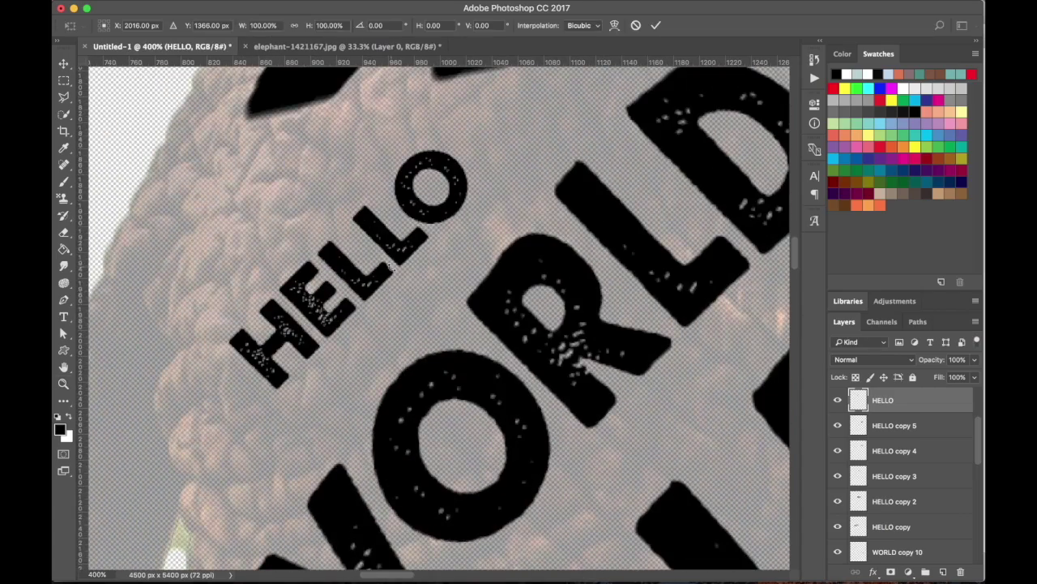
{"action": "left_click", "coordinate": [308, 329], "text": "alt"}
{"action": "key", "text": "v"}
{"action": "key", "text": "ctrl+j"}
{"action": "key", "text": "ctrl+t"}
{"action": "left_click_drag", "start_coordinate": [304, 339], "coordinate": [253, 398]}
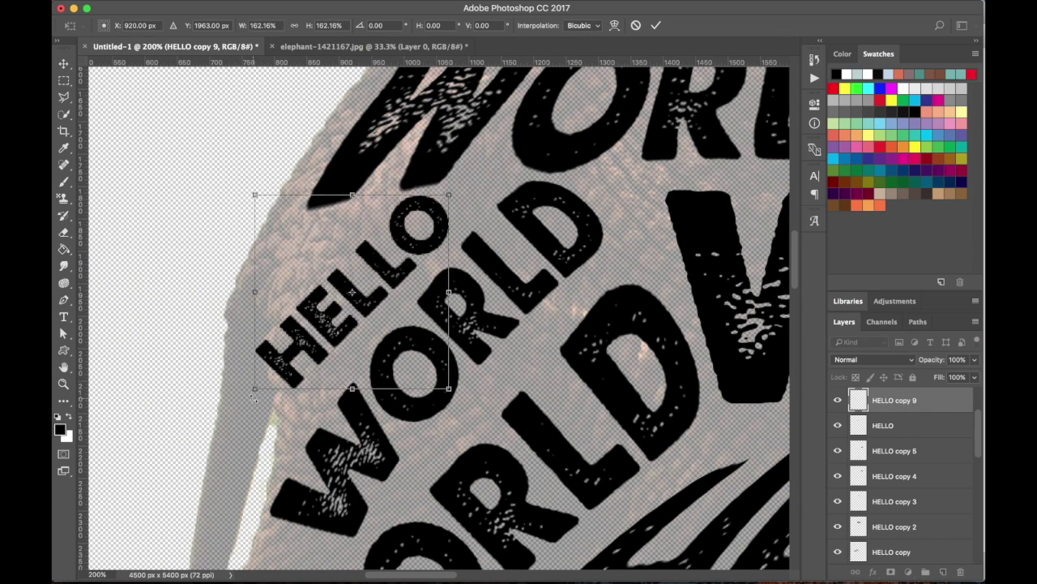
{"action": "mouse_move", "coordinate": [252, 199]}
{"action": "left_mouse_down"}
{"action": "mouse_move", "coordinate": [238, 190]}
{"action": "mouse_move", "coordinate": [246, 209]}
{"action": "mouse_move", "coordinate": [232, 204]}
{"action": "left_mouse_up"}
{"action": "key", "text": "Return"}
Warp the slanted HELLO on the rump so it fills the space between the elephant's rear outline and the neighbouring WORLDs
{"action": "left_click", "coordinate": [171, 8]}
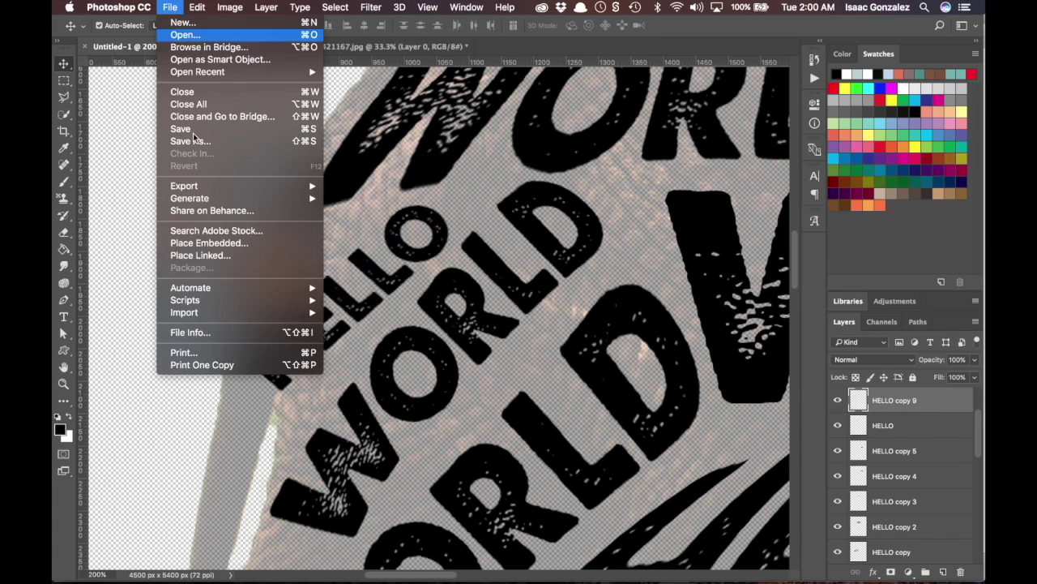
{"action": "mouse_move", "coordinate": [197, 7]}
{"action": "mouse_move", "coordinate": [273, 299]}
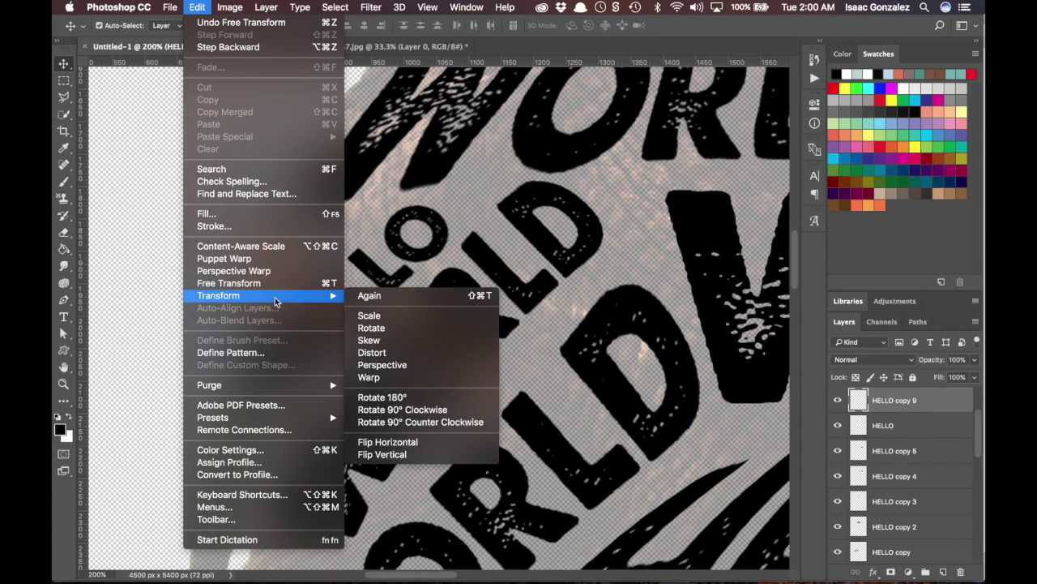
{"action": "left_click", "coordinate": [379, 369]}
{"action": "left_click_drag", "start_coordinate": [245, 325], "coordinate": [221, 296]}
{"action": "left_click_drag", "start_coordinate": [239, 205], "coordinate": [259, 190]}
{"action": "left_click_drag", "start_coordinate": [448, 209], "coordinate": [495, 187]}
{"action": "left_click_drag", "start_coordinate": [449, 331], "coordinate": [456, 383]}
{"action": "left_click_drag", "start_coordinate": [309, 394], "coordinate": [361, 457]}
{"action": "left_click_drag", "start_coordinate": [239, 205], "coordinate": [212, 173]}
{"action": "left_click_drag", "start_coordinate": [225, 225], "coordinate": [225, 196]}
{"action": "left_click_drag", "start_coordinate": [380, 205], "coordinate": [293, 220]}
{"action": "left_click_drag", "start_coordinate": [213, 174], "coordinate": [199, 108]}
{"action": "key", "text": "Return"}
{"action": "key", "text": "z"}
{"action": "key", "text": "super+t"}
{"action": "left_click_drag", "start_coordinate": [458, 214], "coordinate": [452, 213]}
{"action": "key", "text": "Return"}
Hide the elephant photo on Layer 2 so only the word design shows, and view the whole canvas
{"action": "left_click", "coordinate": [452, 212], "text": "alt"}
{"action": "left_click", "coordinate": [452, 212], "text": "alt"}
{"action": "left_click", "coordinate": [452, 212], "text": "alt"}
{"action": "left_click", "coordinate": [452, 213], "text": "alt"}
{"action": "left_click", "coordinate": [453, 212], "text": "alt"}
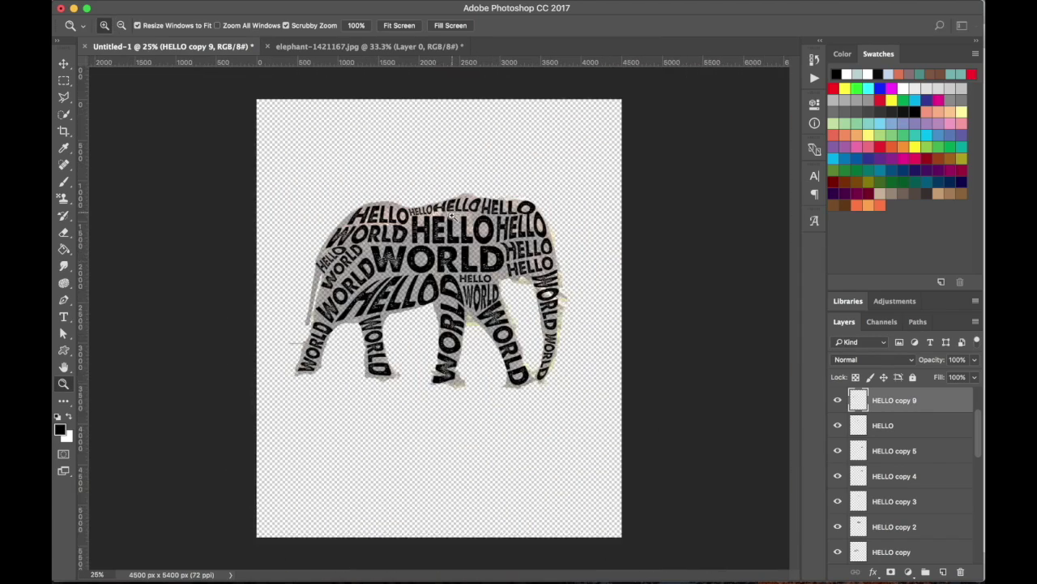
{"action": "left_click", "coordinate": [452, 212]}
{"action": "key", "text": "v"}
{"action": "scroll", "coordinate": [870, 436], "scroll_direction": "up", "scroll_amount": 3}
{"action": "scroll", "coordinate": [868, 436], "scroll_direction": "up", "scroll_amount": 2}
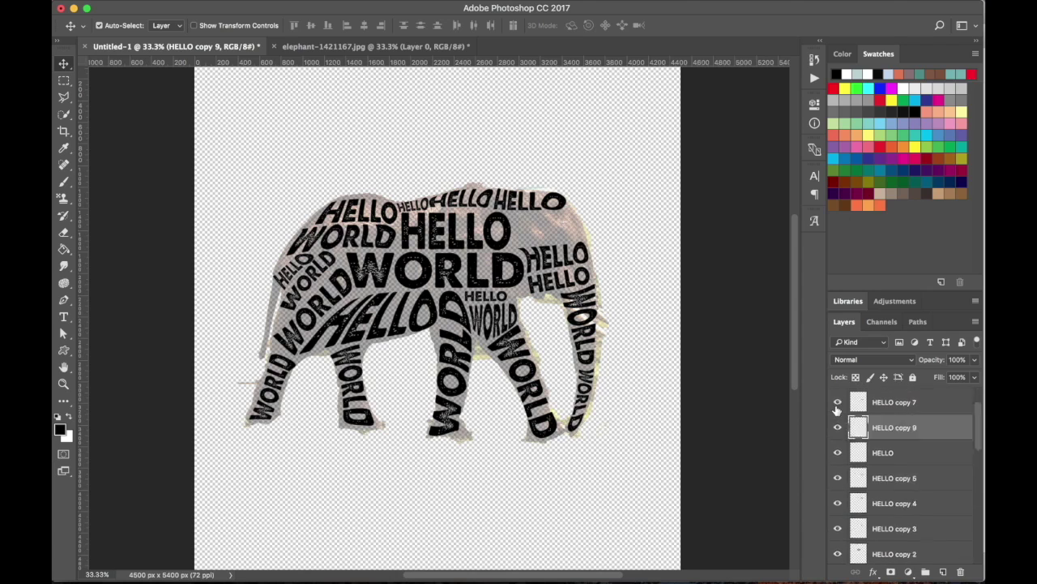
{"action": "scroll", "coordinate": [838, 406], "scroll_direction": "down", "scroll_amount": 5}
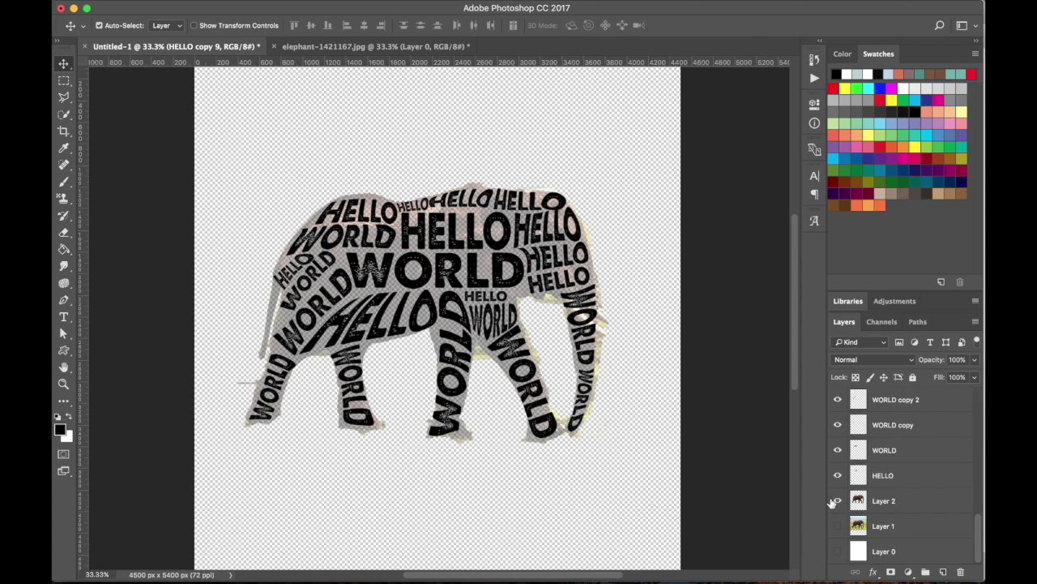
{"action": "left_click", "coordinate": [838, 502]}
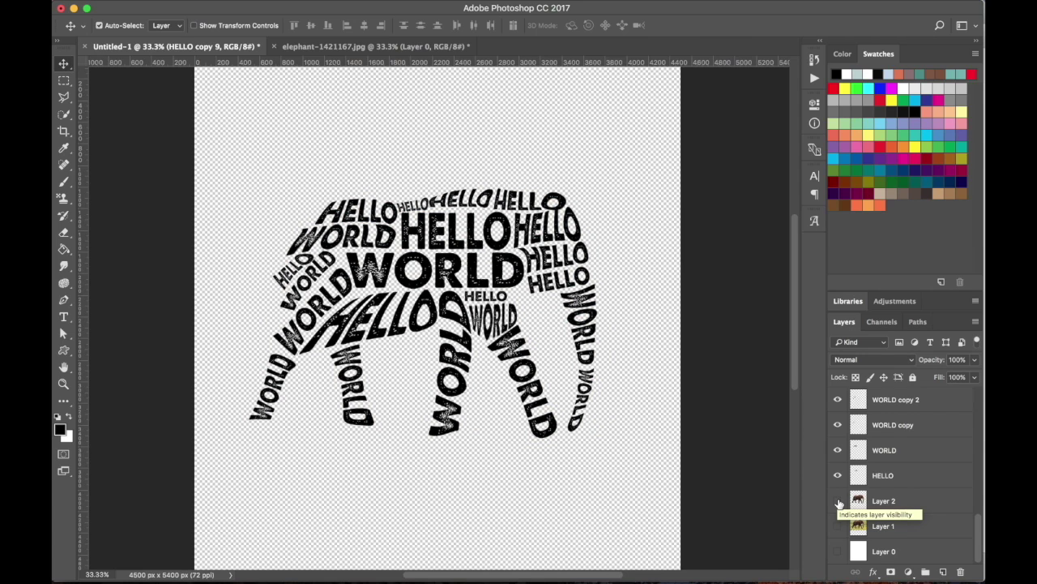
{"action": "key", "text": "z"}
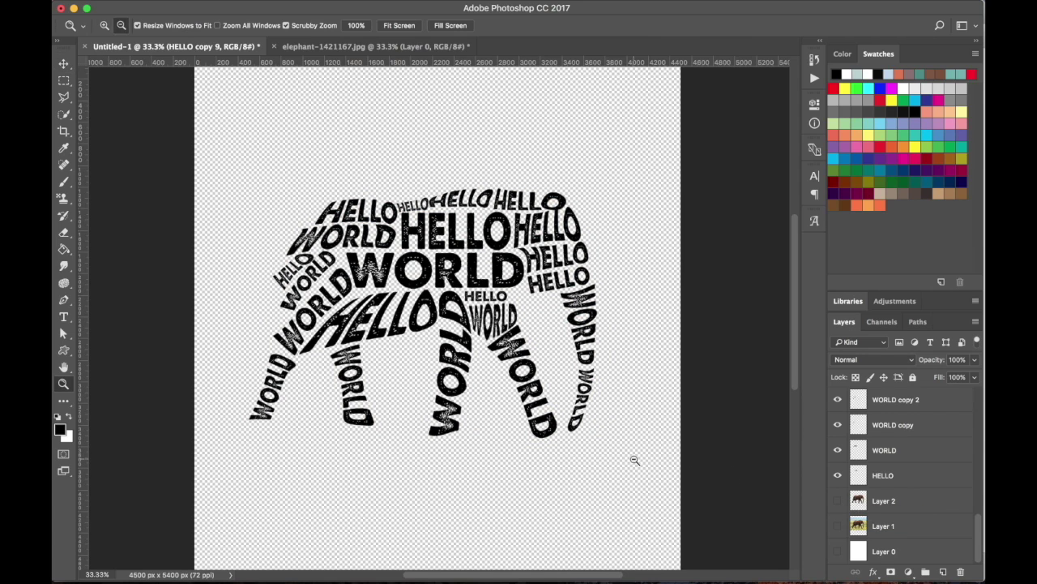
{"action": "left_click", "coordinate": [632, 456], "text": "alt"}
{"action": "key", "text": "v"}
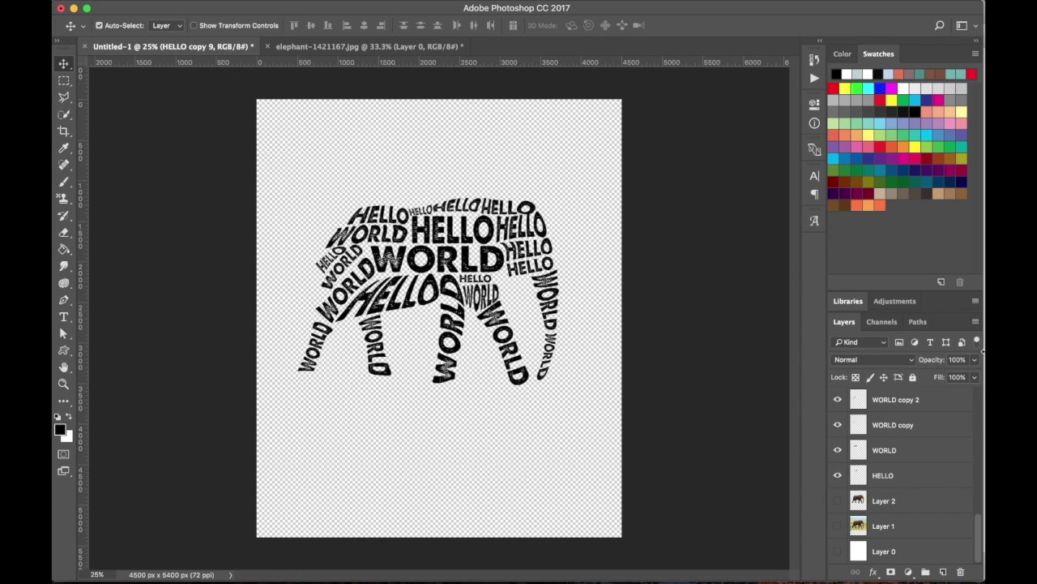
Export the design as a PNG named world_cloud_elephant_shirt.png to the Desktop
{"action": "mouse_move", "coordinate": [147, 7]}
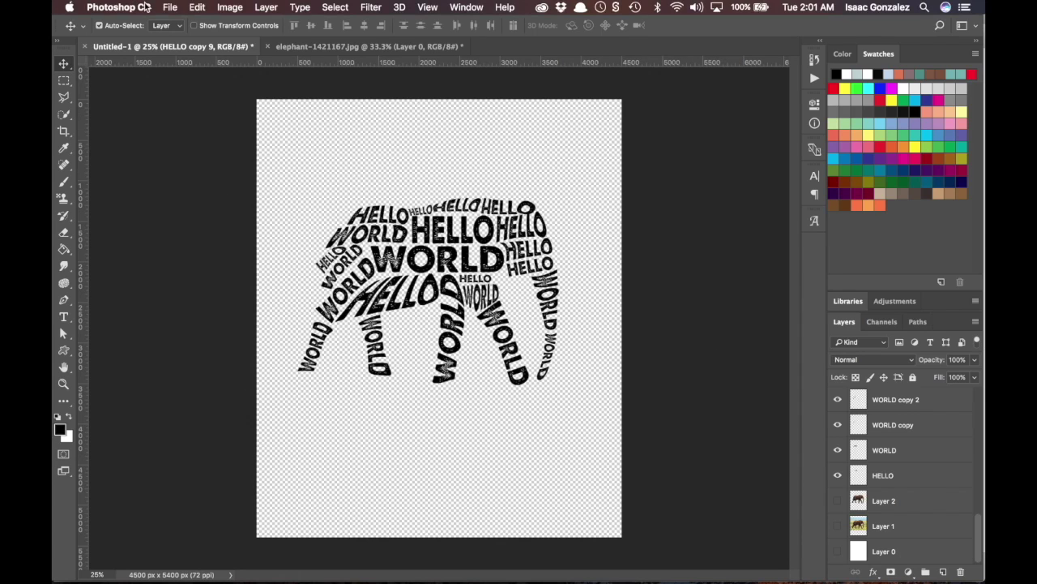
{"action": "left_click", "coordinate": [173, 7]}
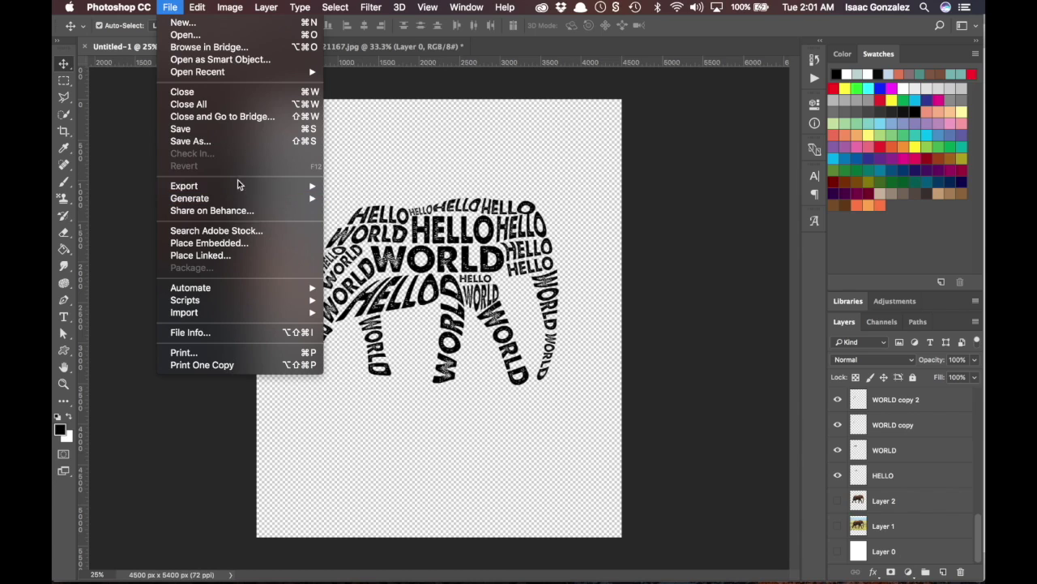
{"action": "mouse_move", "coordinate": [239, 188]}
{"action": "left_click", "coordinate": [354, 185]}
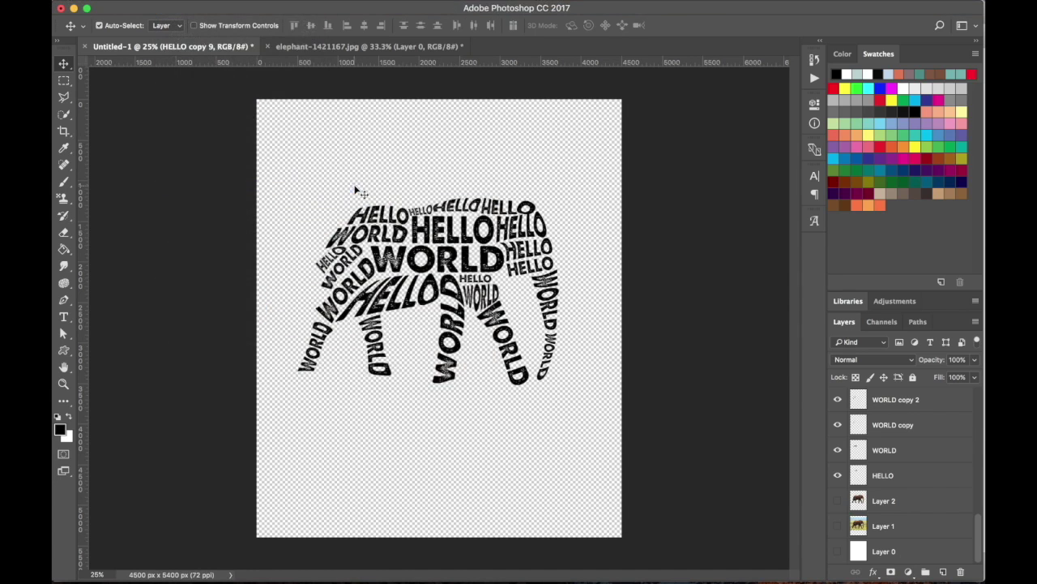
{"action": "type", "text": "world_"}
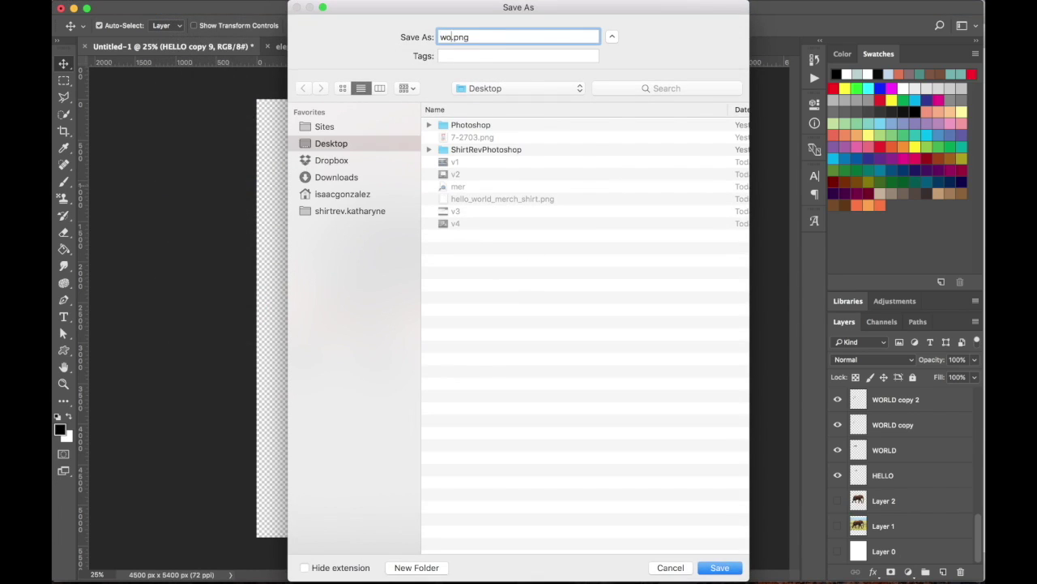
{"action": "type", "text": "cloud_elephant_shirt"}
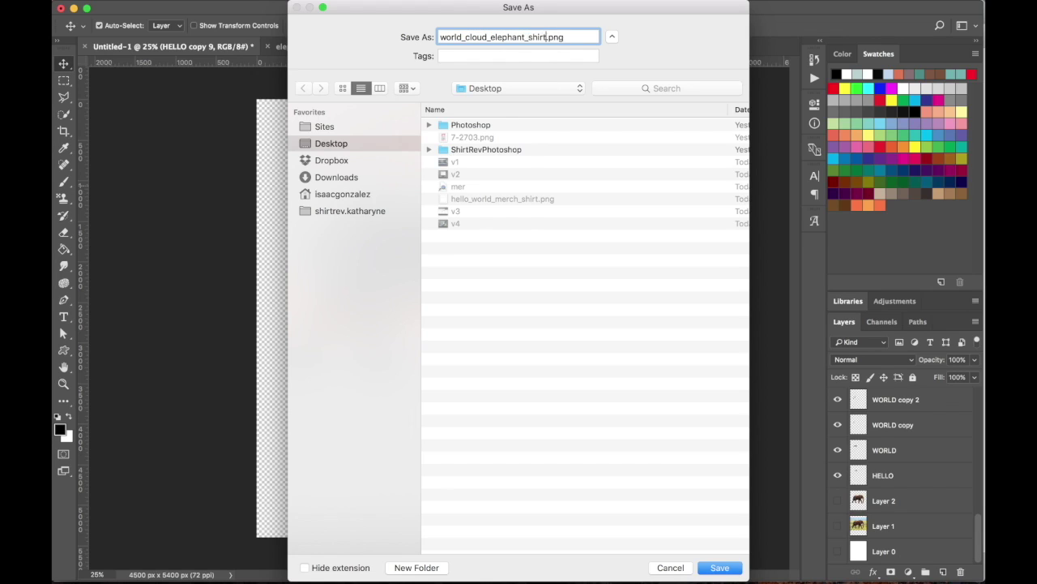
{"action": "key", "text": "Return"}
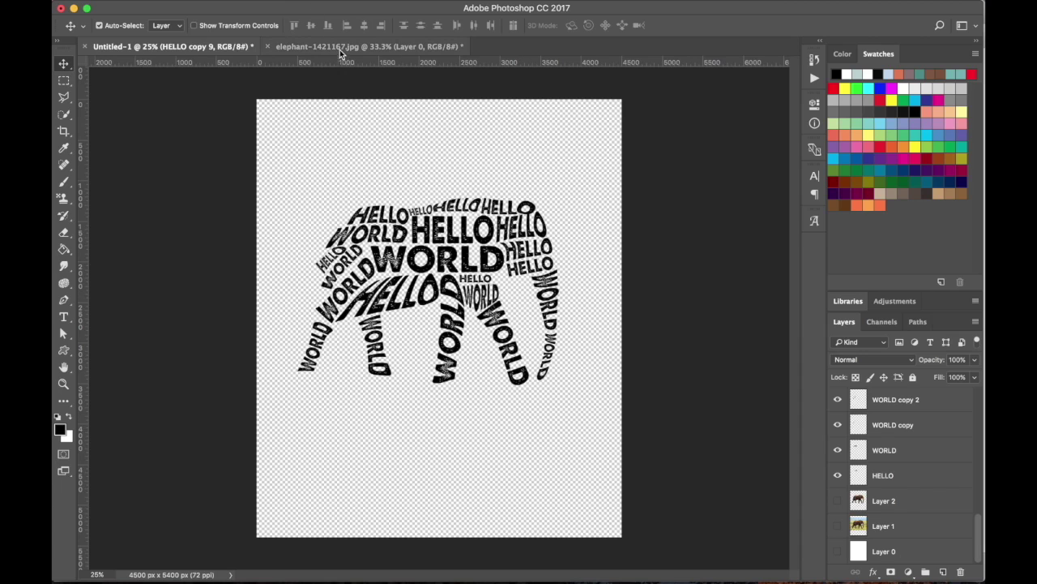
Open T-shirt_template-Merch_by_AMZN.psd without resolving the missing font, and open its Shirt Design smart object for editing
{"action": "left_click", "coordinate": [182, 7]}
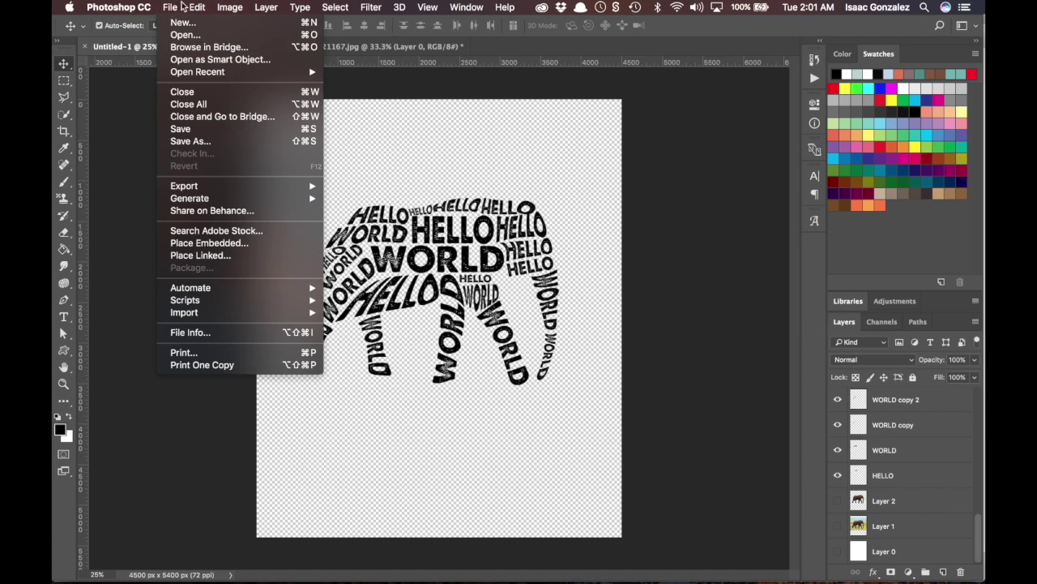
{"action": "mouse_move", "coordinate": [191, 74]}
{"action": "left_click", "coordinate": [363, 97]}
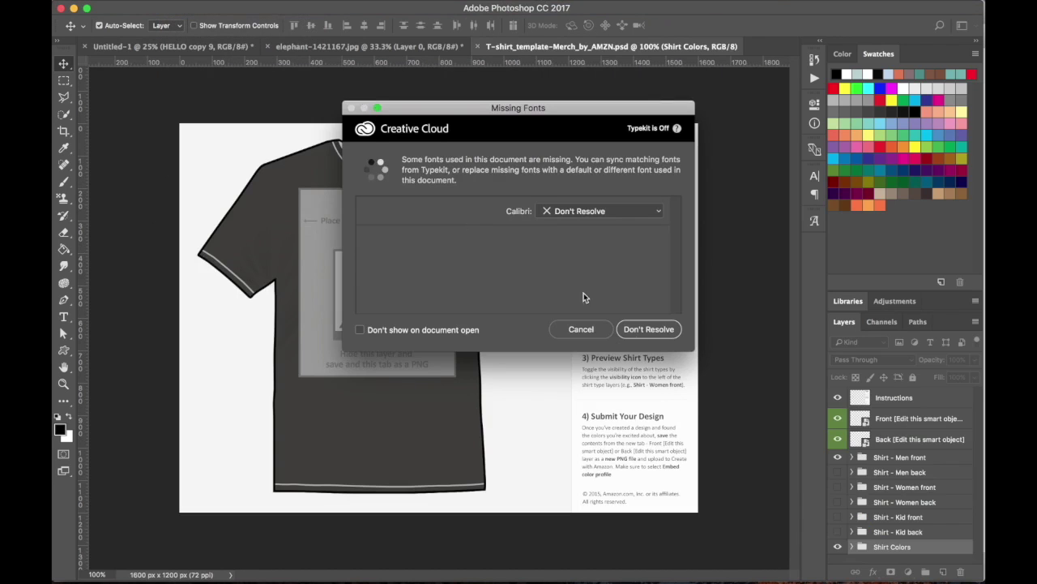
{"action": "left_click", "coordinate": [604, 332]}
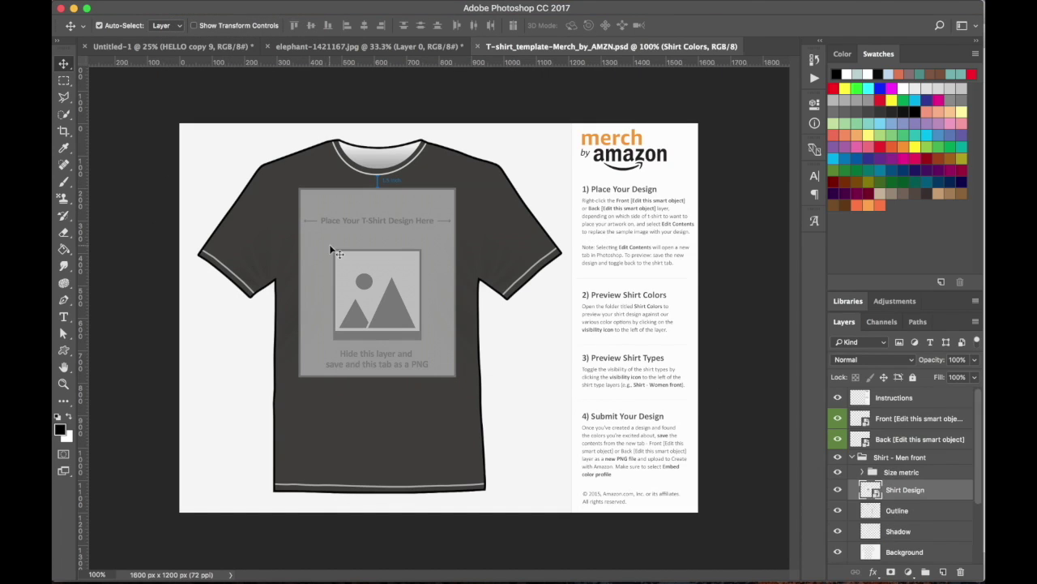
{"action": "double_click", "coordinate": [872, 490]}
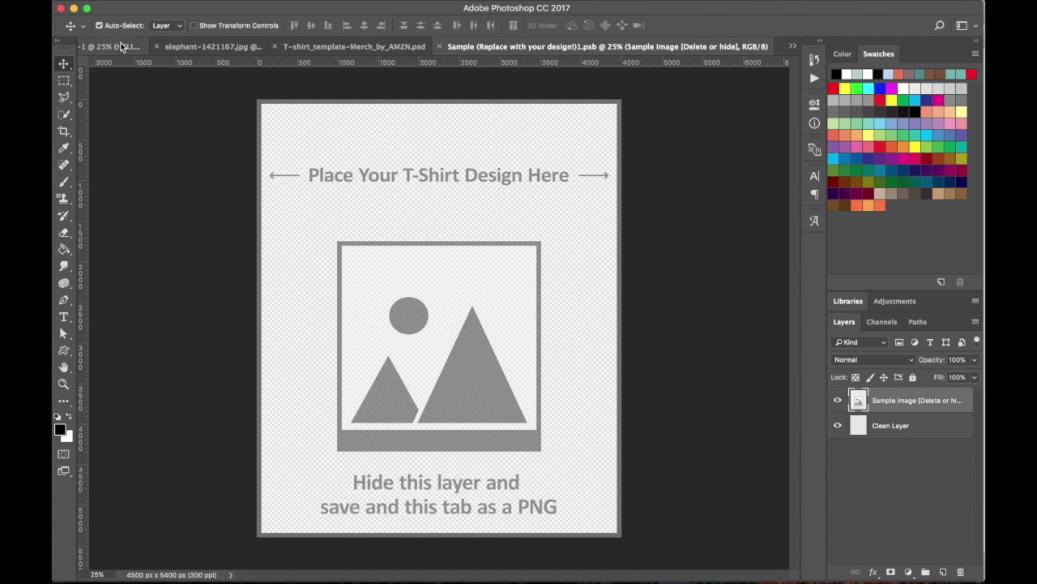
Switch to Finder and place world_cloud_elephant_shirt.png from the Desktop into the template's sample design document
{"action": "key", "text": "super+Tab"}
{"action": "left_click", "coordinate": [712, 302]}
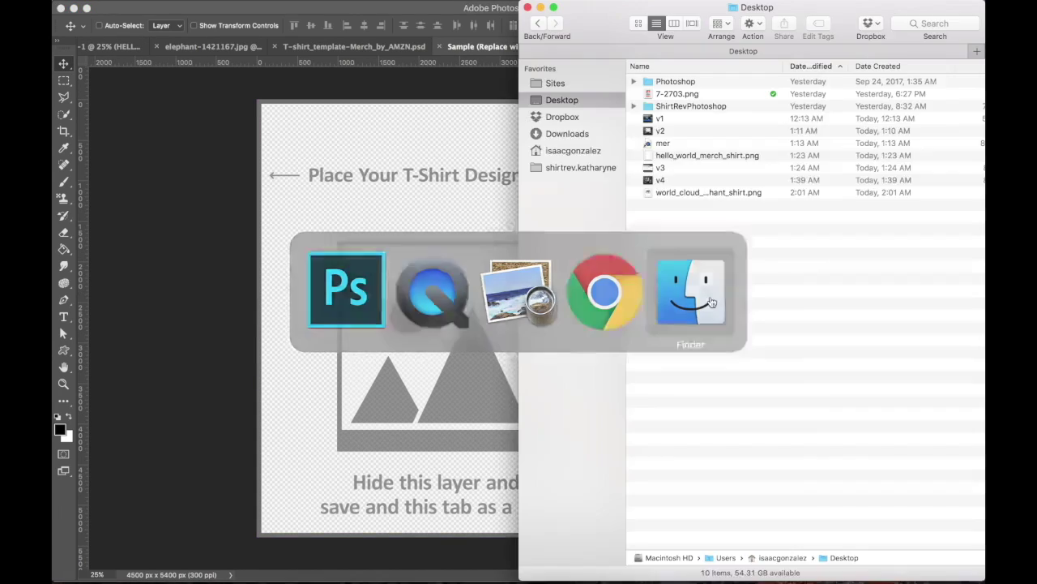
{"action": "left_click", "coordinate": [660, 193]}
{"action": "key", "text": "space"}
{"action": "key", "text": "space"}
{"action": "left_click_drag", "start_coordinate": [661, 194], "coordinate": [398, 344]}
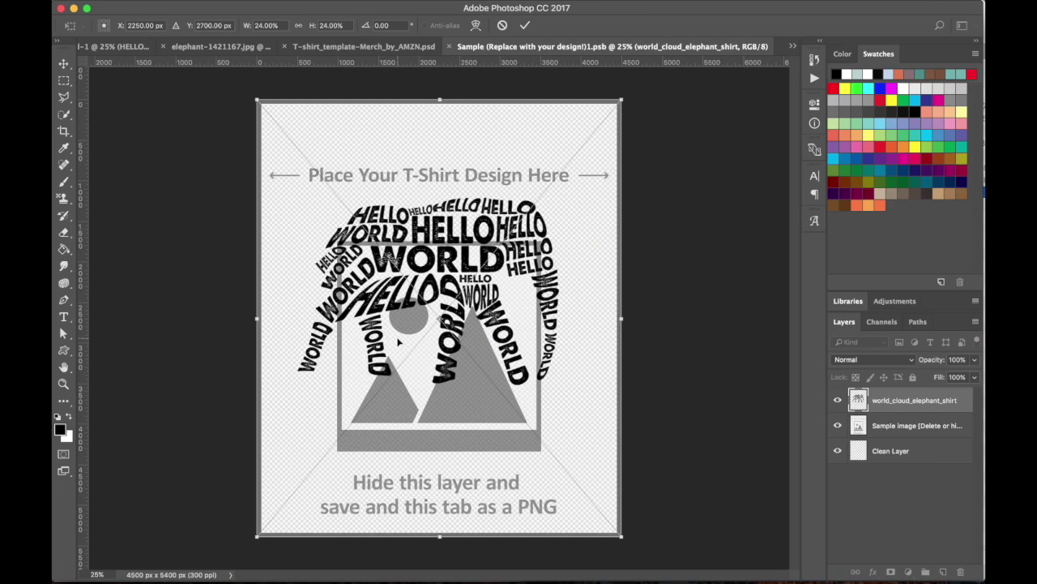
{"action": "key", "text": "Return"}
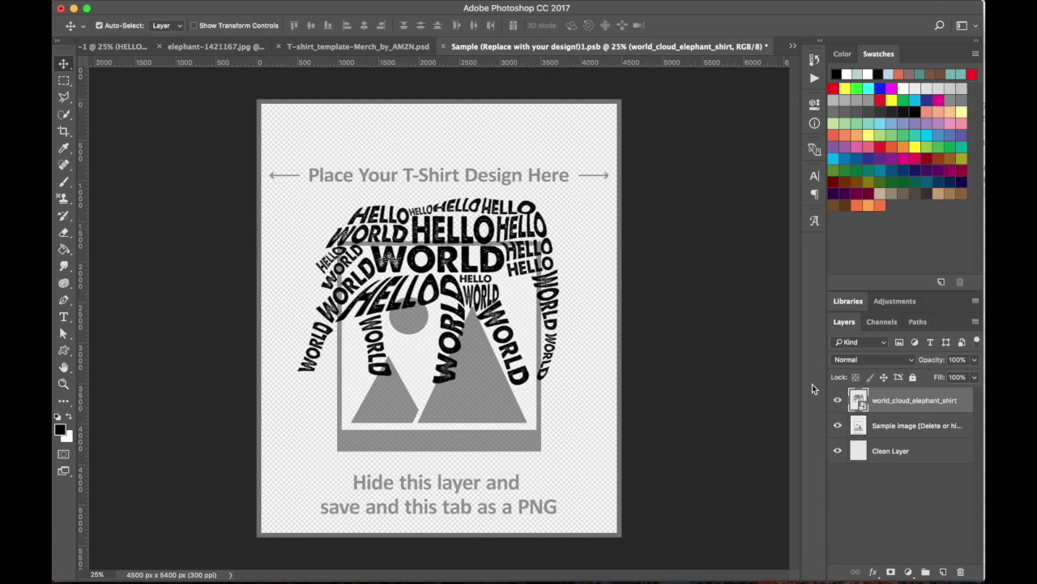
Hide the sample image layer and save the smart object's contents
{"action": "left_click", "coordinate": [837, 426]}
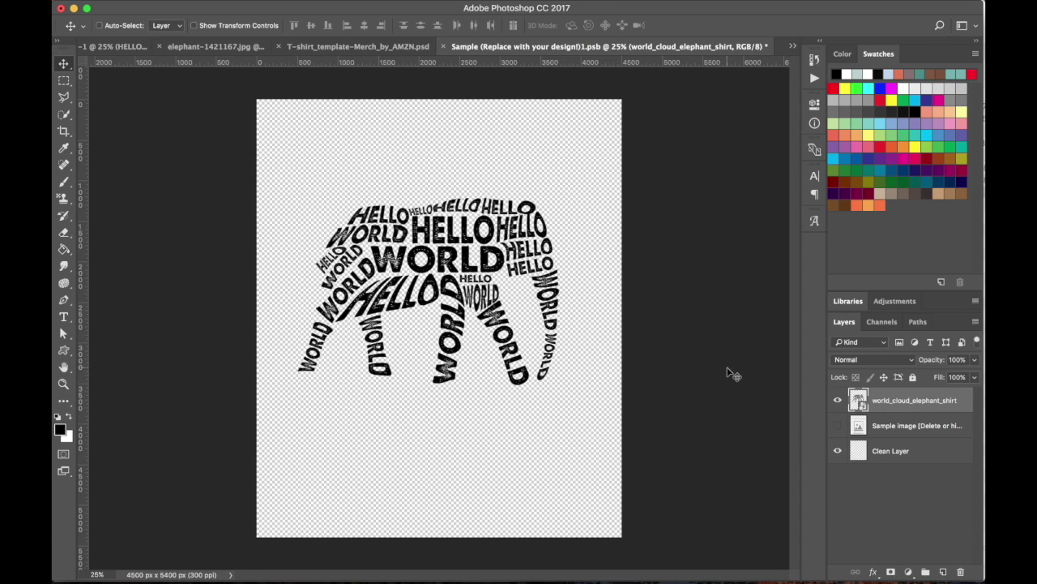
{"action": "key", "text": "super+s"}
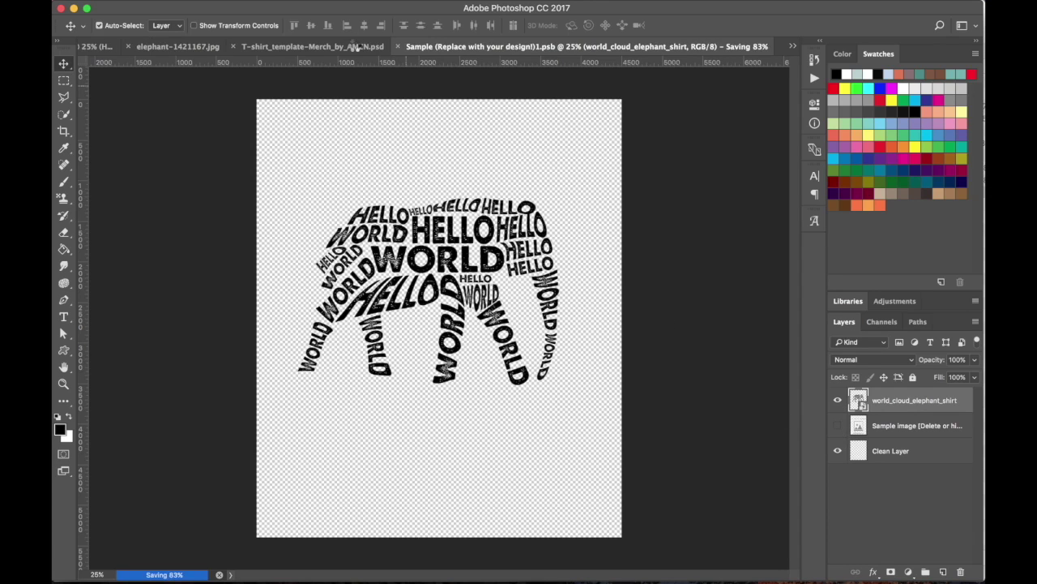
Return to the T-shirt template, expand the Shirt Colors group and hide the Asphalt layer to preview the design on white
{"action": "left_click", "coordinate": [354, 47]}
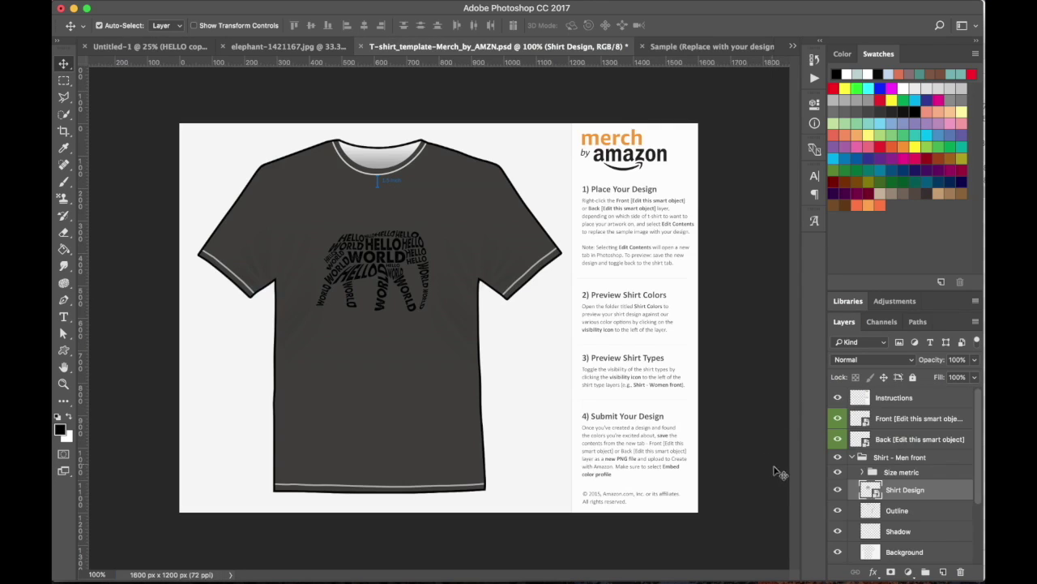
{"action": "scroll", "coordinate": [892, 495], "scroll_direction": "down", "scroll_amount": 5}
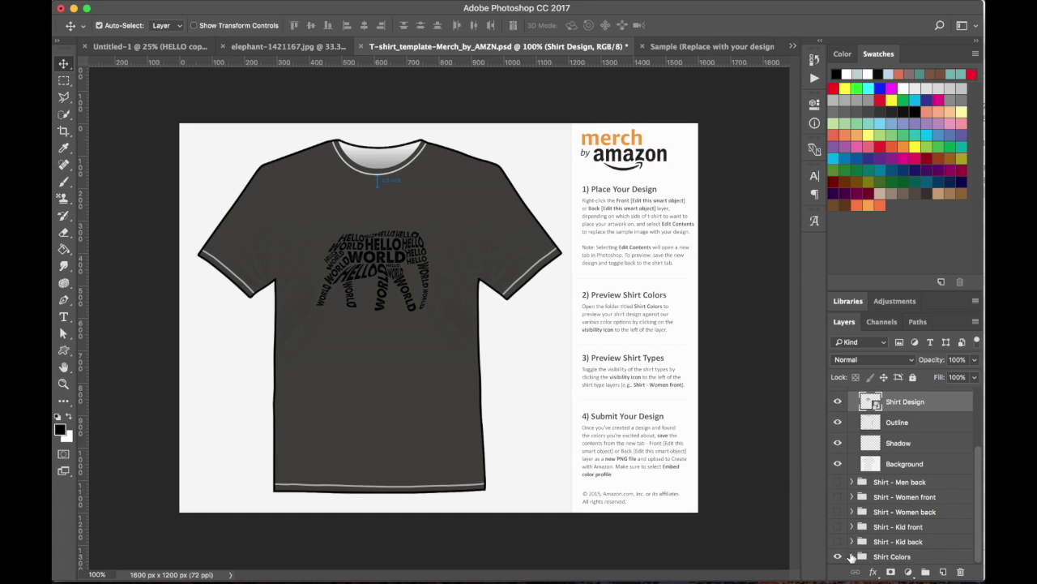
{"action": "left_click", "coordinate": [851, 556]}
{"action": "scroll", "coordinate": [851, 556], "scroll_direction": "down", "scroll_amount": 10}
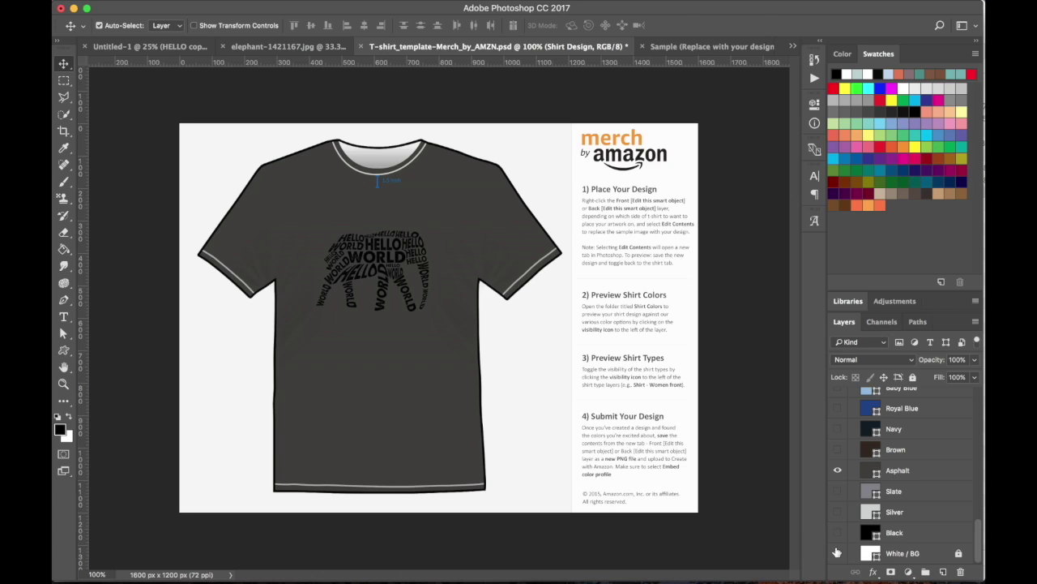
{"action": "left_click", "coordinate": [838, 472]}
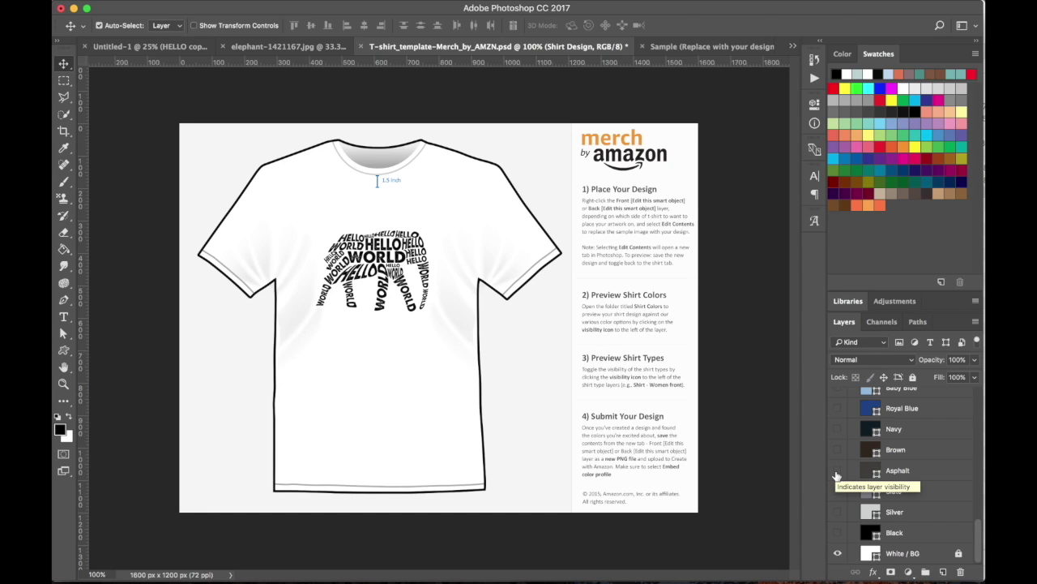
Preview the design on the Lemon and Baby Blue shirt colors, hiding each color layer again after viewing it
{"action": "scroll", "coordinate": [838, 476], "scroll_direction": "up", "scroll_amount": 5}
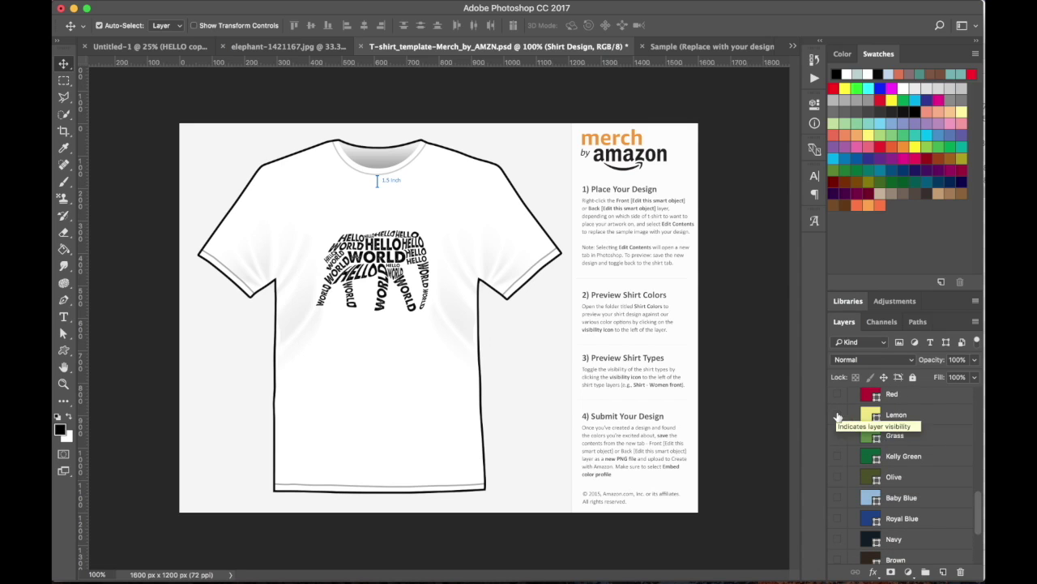
{"action": "left_click", "coordinate": [838, 415]}
{"action": "left_click", "coordinate": [838, 415]}
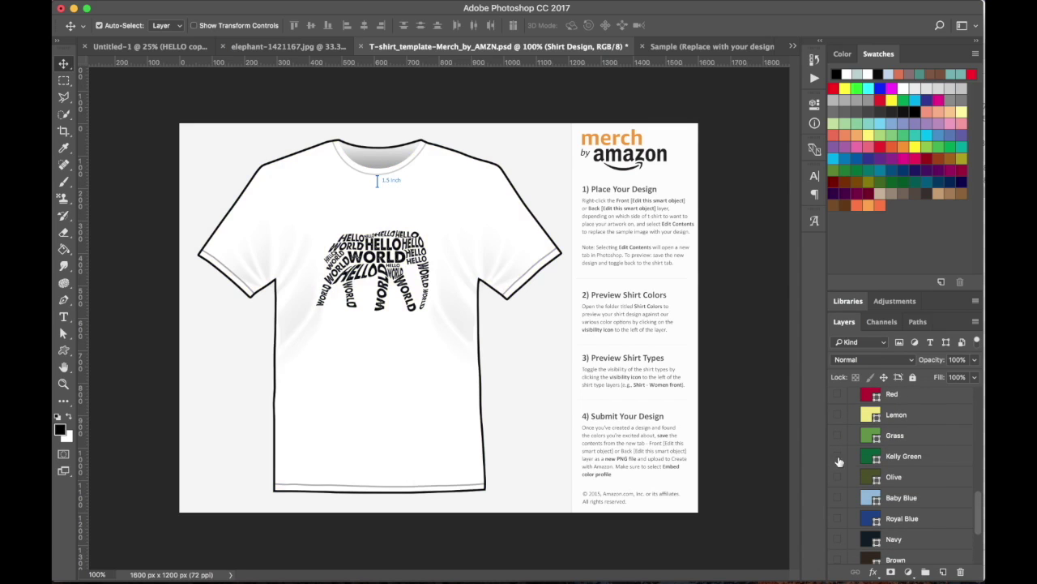
{"action": "left_click", "coordinate": [840, 497]}
{"action": "left_click", "coordinate": [839, 498]}
In the sample design document, add a black 000000 Solid Color fill layer above world_cloud_elephant_shirt and clip it to that layer
{"action": "left_click", "coordinate": [672, 47]}
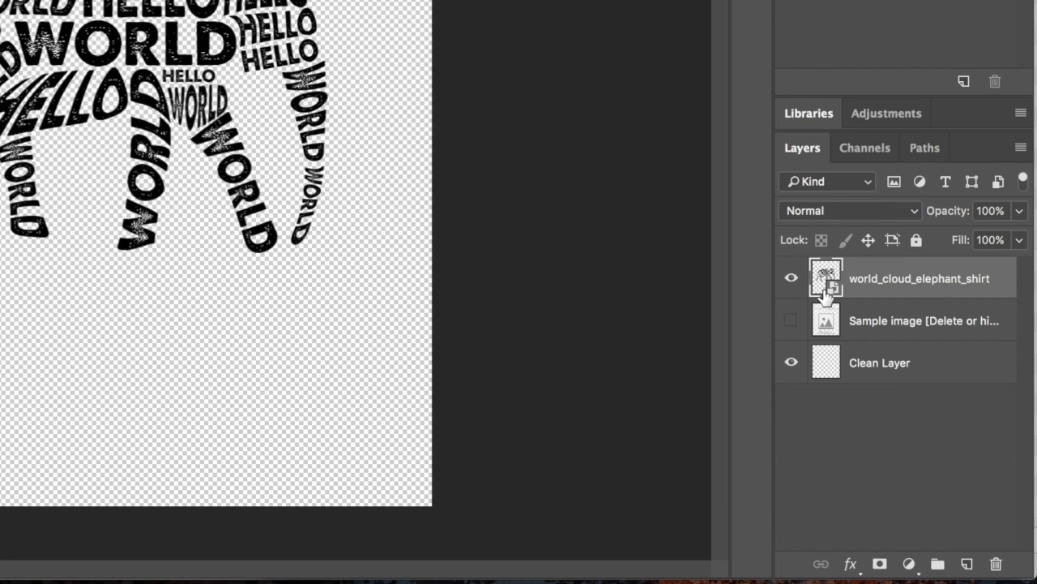
{"action": "left_click", "coordinate": [857, 398], "text": "ctrl"}
{"action": "left_click", "coordinate": [909, 564]}
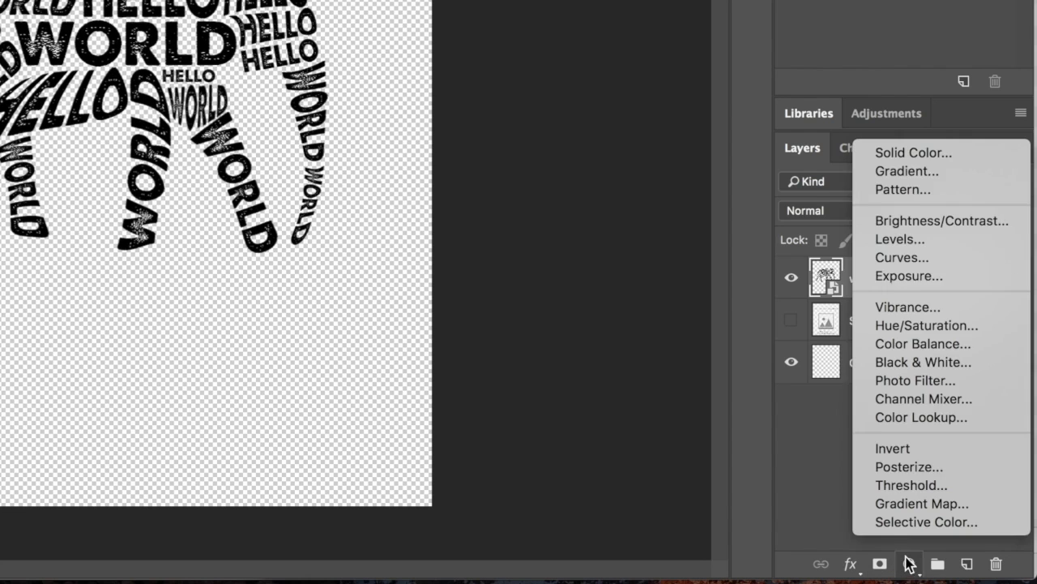
{"action": "left_click", "coordinate": [907, 154]}
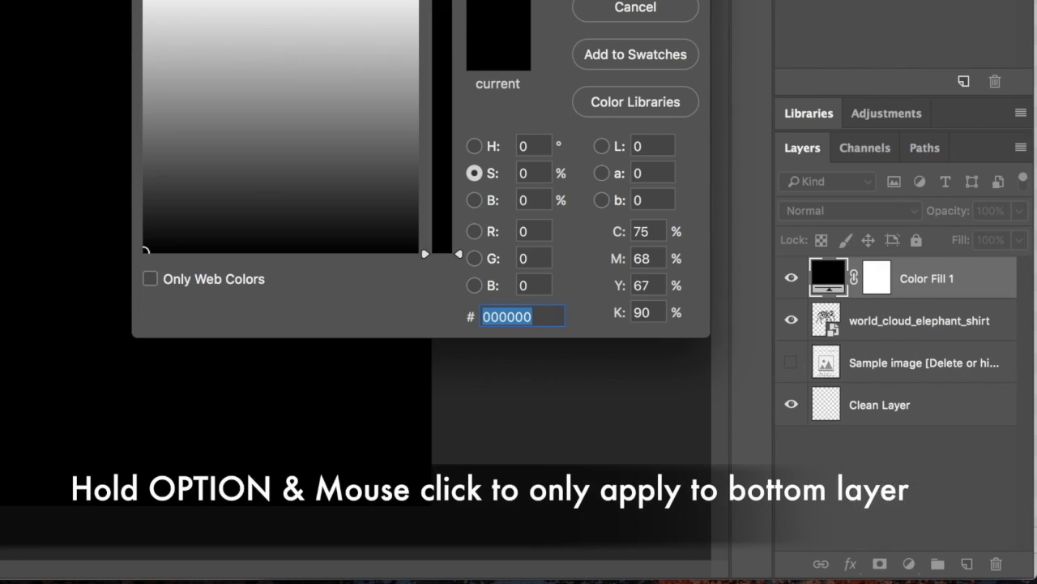
{"action": "key", "text": "Return"}
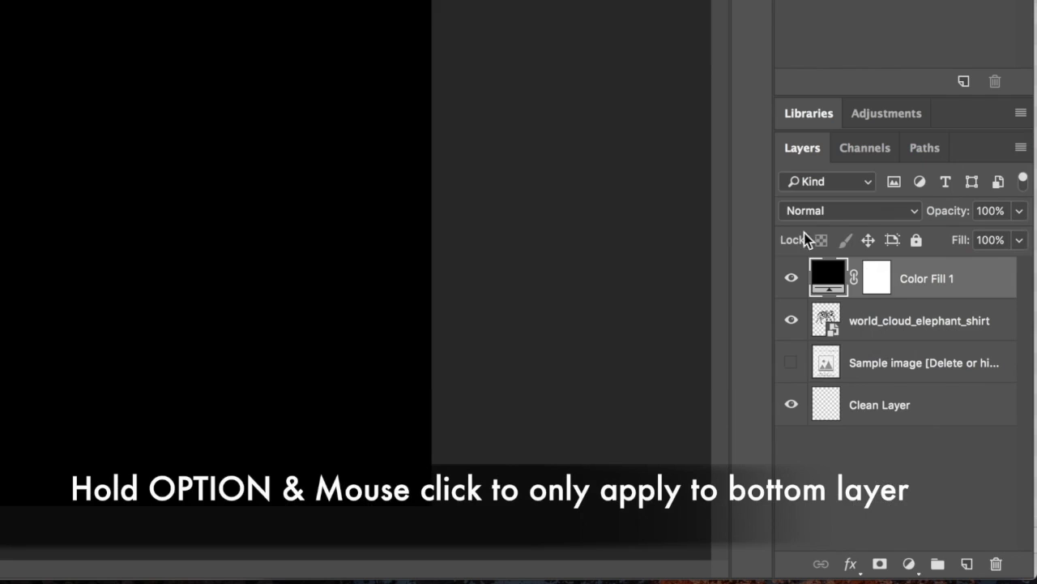
{"action": "left_click", "coordinate": [855, 299], "text": "alt"}
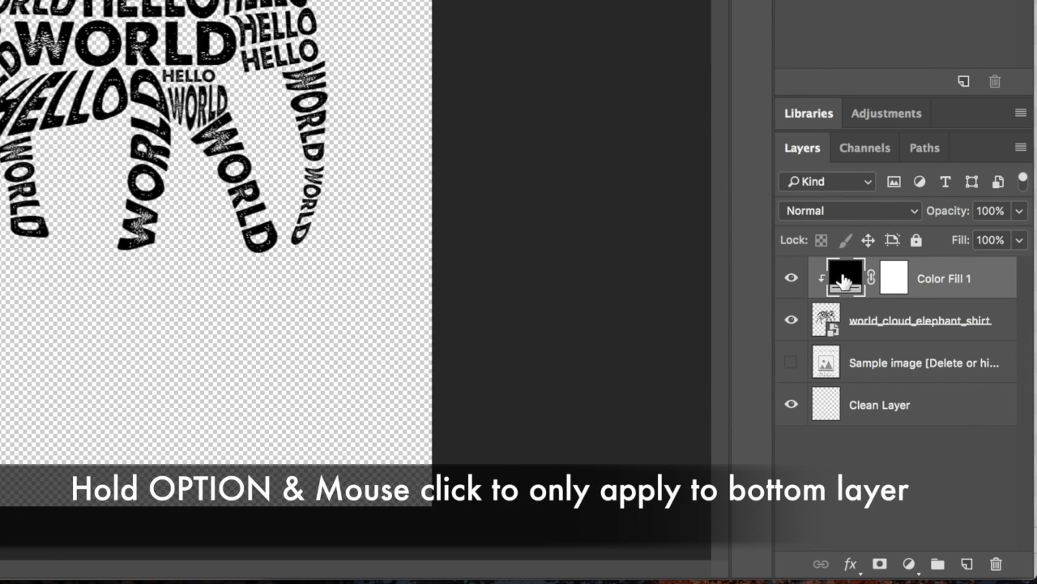
Set the clipped fill layer's color to white, ffffff, and save the smart object's contents
{"action": "double_click", "coordinate": [843, 274]}
{"action": "type", "text": "ffffff"}
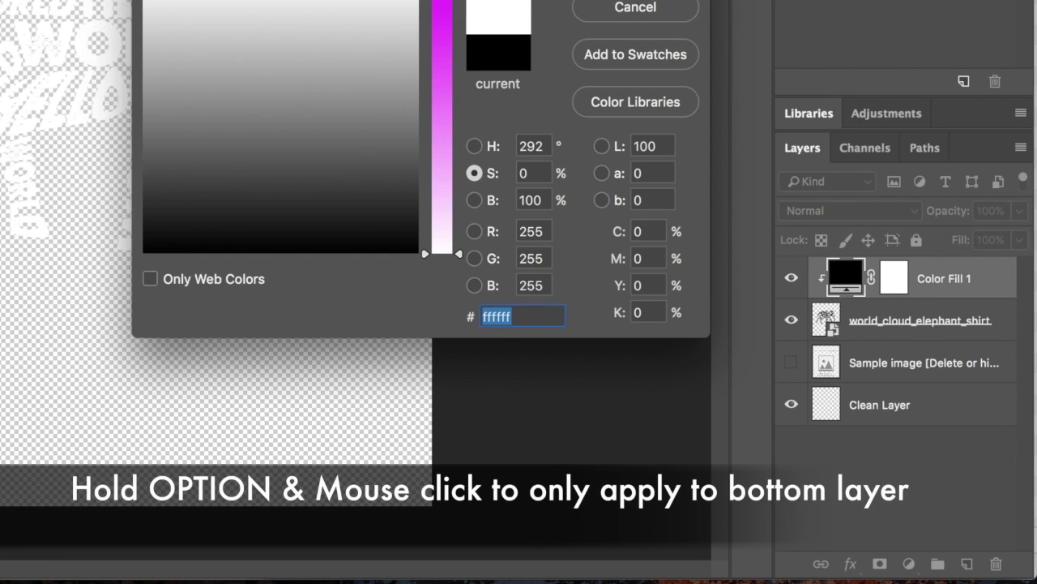
{"action": "key", "text": "Return"}
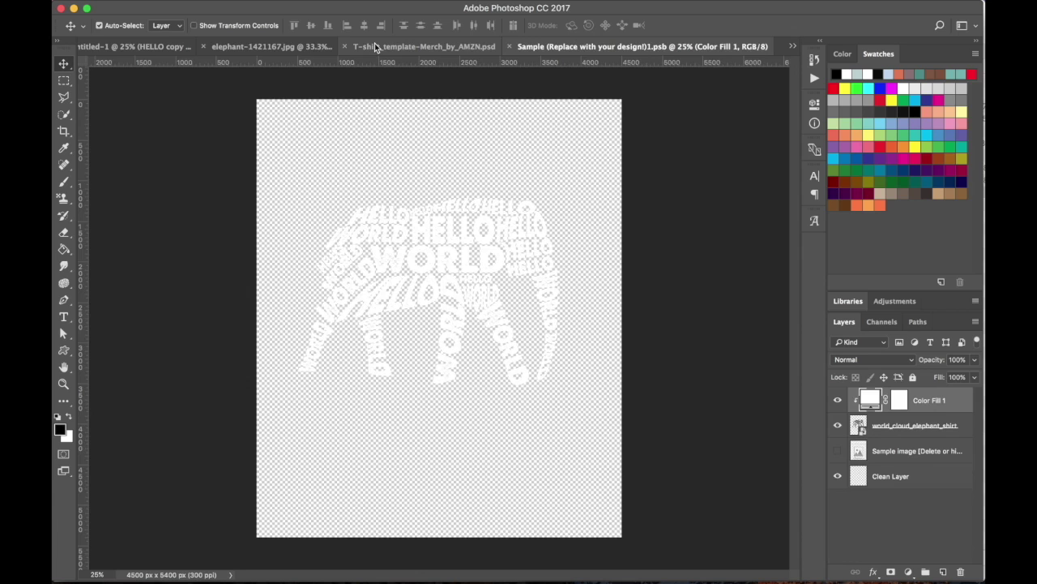
Return to the T-shirt template, hide the White / BG color layer and show the Black one to preview the white design
{"action": "left_click", "coordinate": [375, 43]}
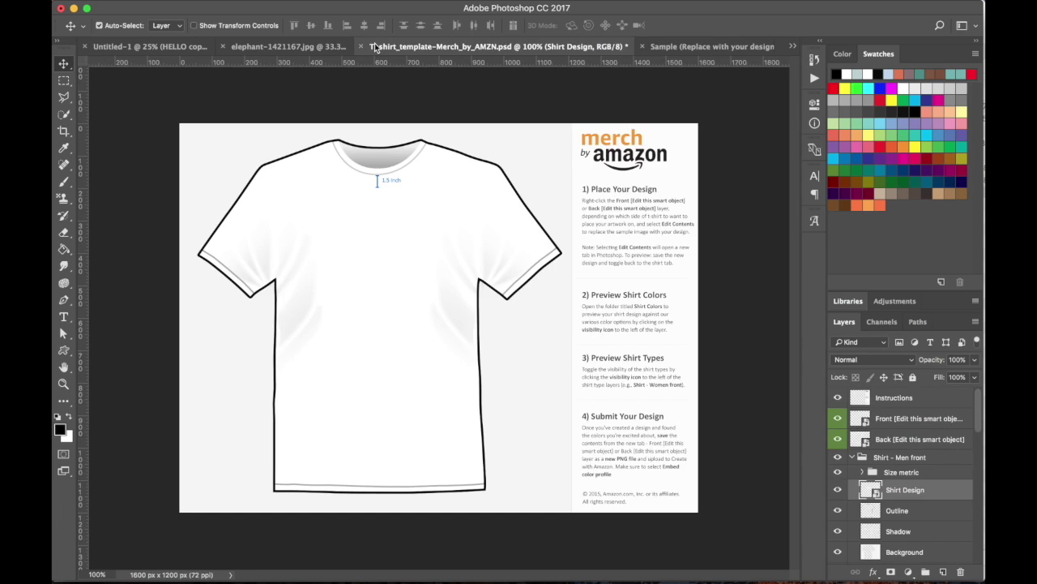
{"action": "scroll", "coordinate": [874, 473], "scroll_direction": "down", "scroll_amount": 10}
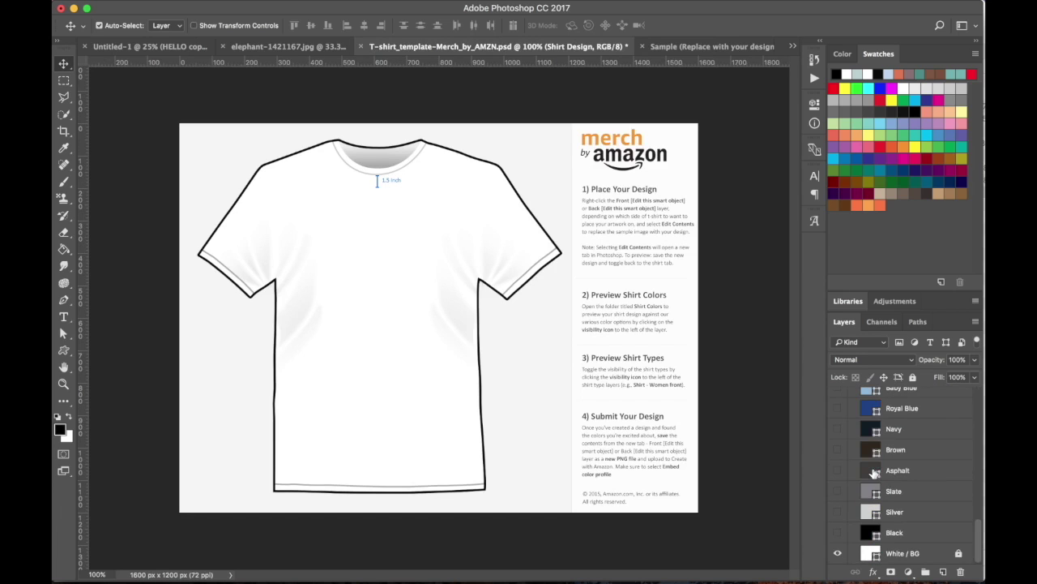
{"action": "left_click", "coordinate": [839, 552]}
{"action": "left_click", "coordinate": [839, 533]}
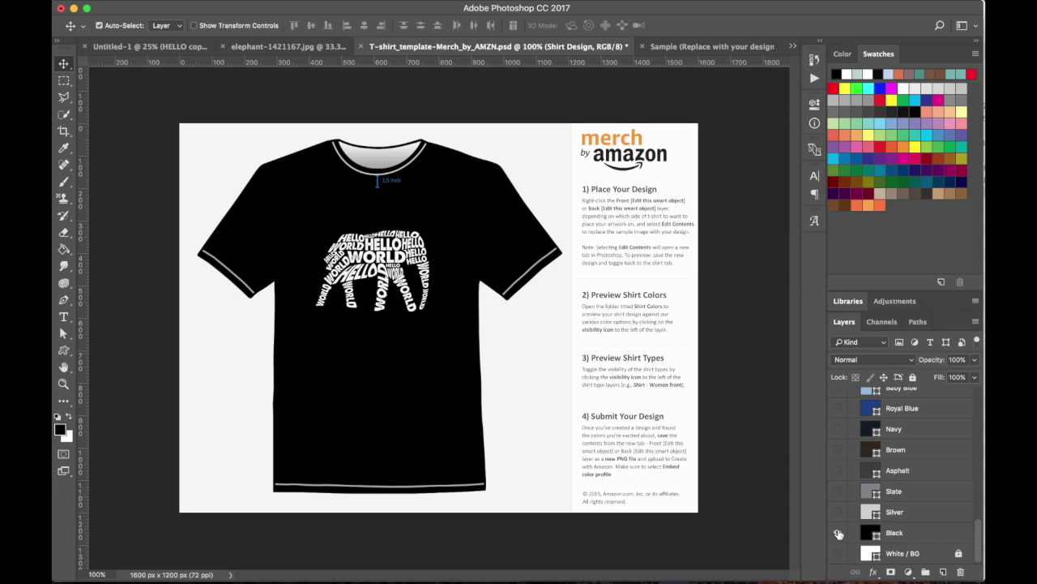